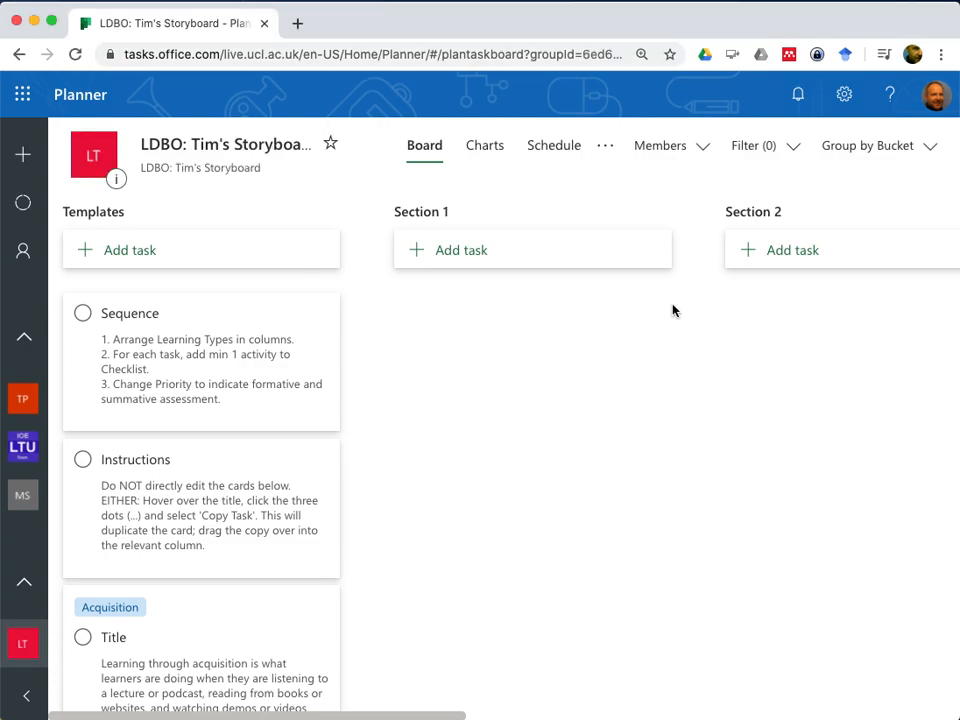
# Check the plan's member list and look over the board's buckets from Templates to Section 4
pyautogui.click(704, 151)
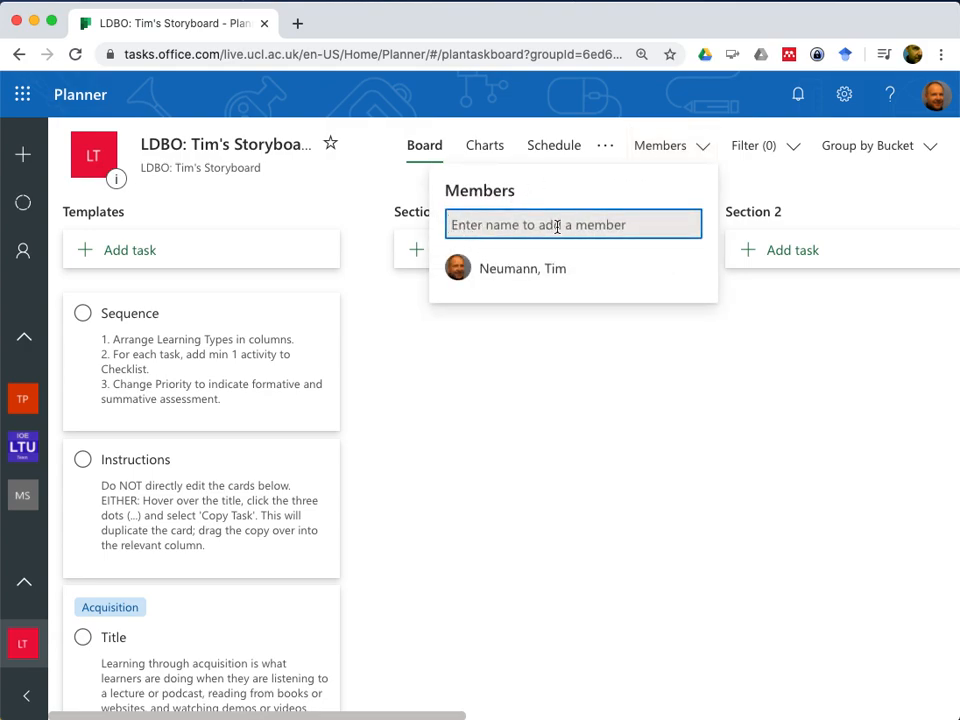
pyautogui.click(707, 151)
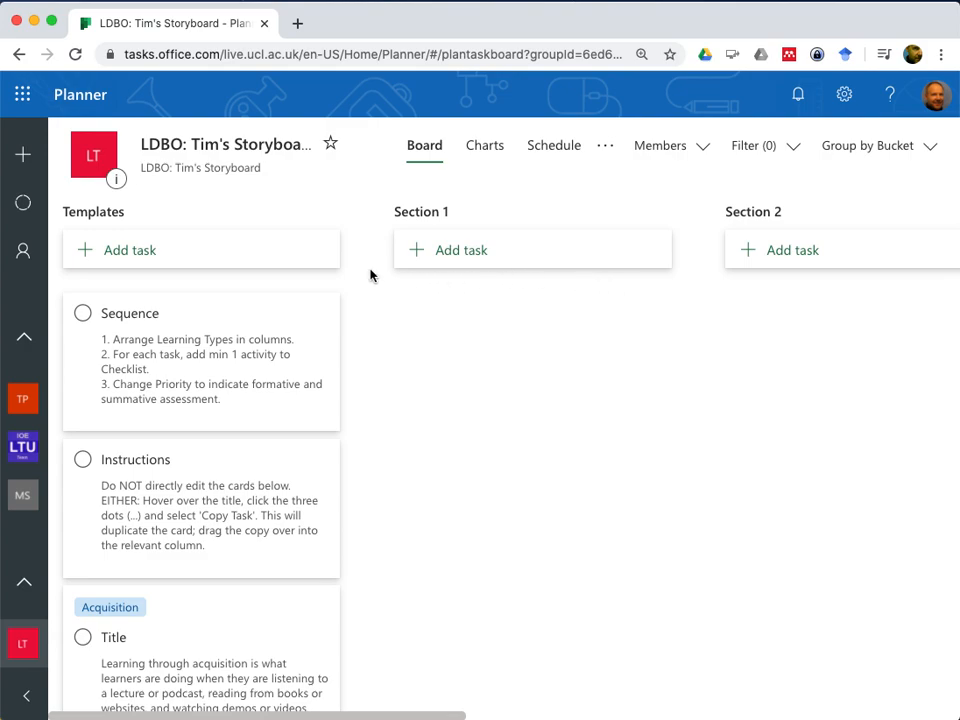
pyautogui.hscroll(10, 636, 270)
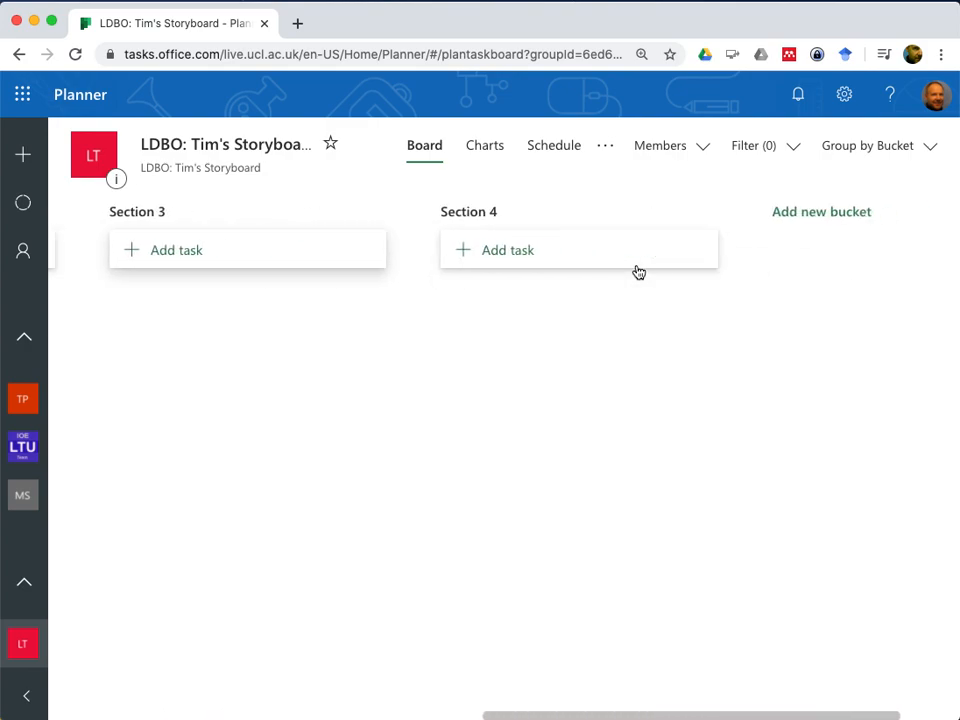
pyautogui.hscroll(2, 636, 272)
pyautogui.hscroll(-12, 330, 341)
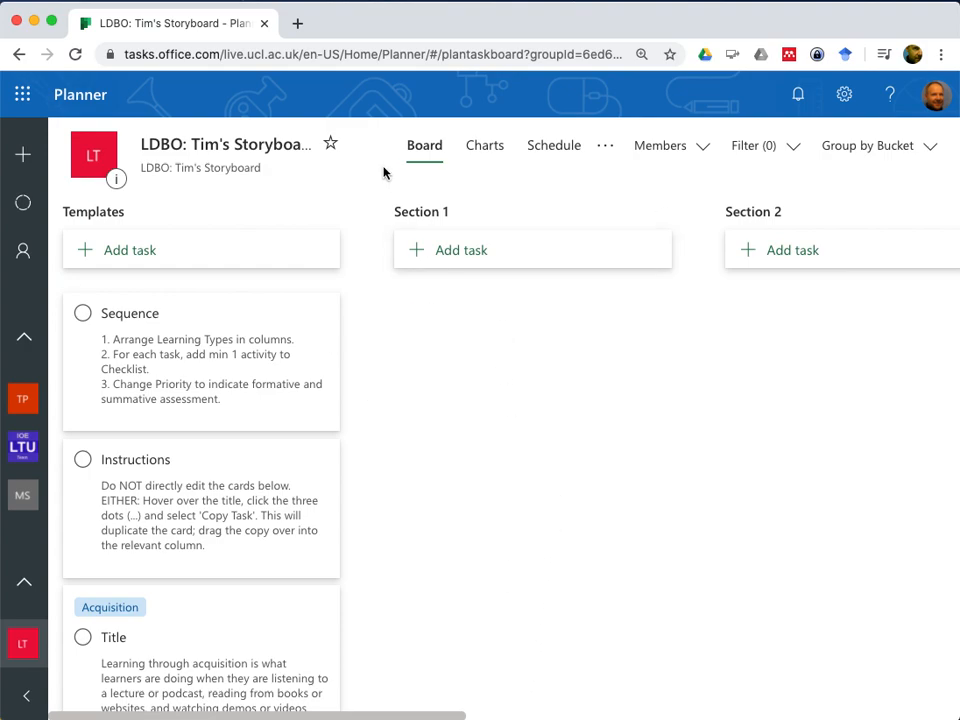
pyautogui.hscroll(2, 418, 219)
pyautogui.hscroll(2, 418, 219)
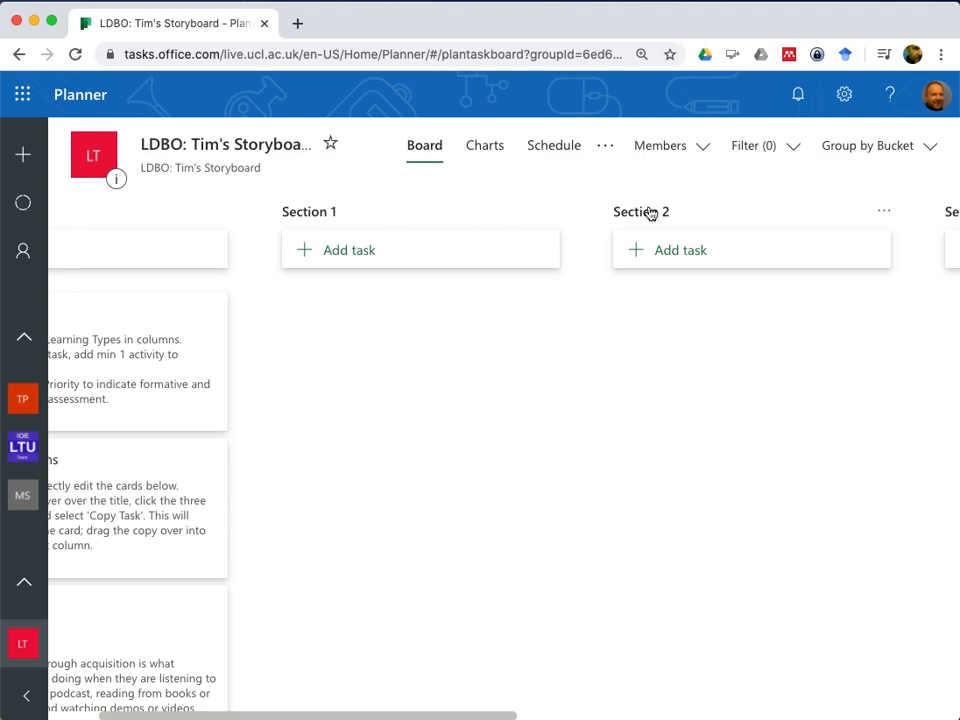
pyautogui.hscroll(2, 649, 213)
pyautogui.hscroll(-4, 651, 213)
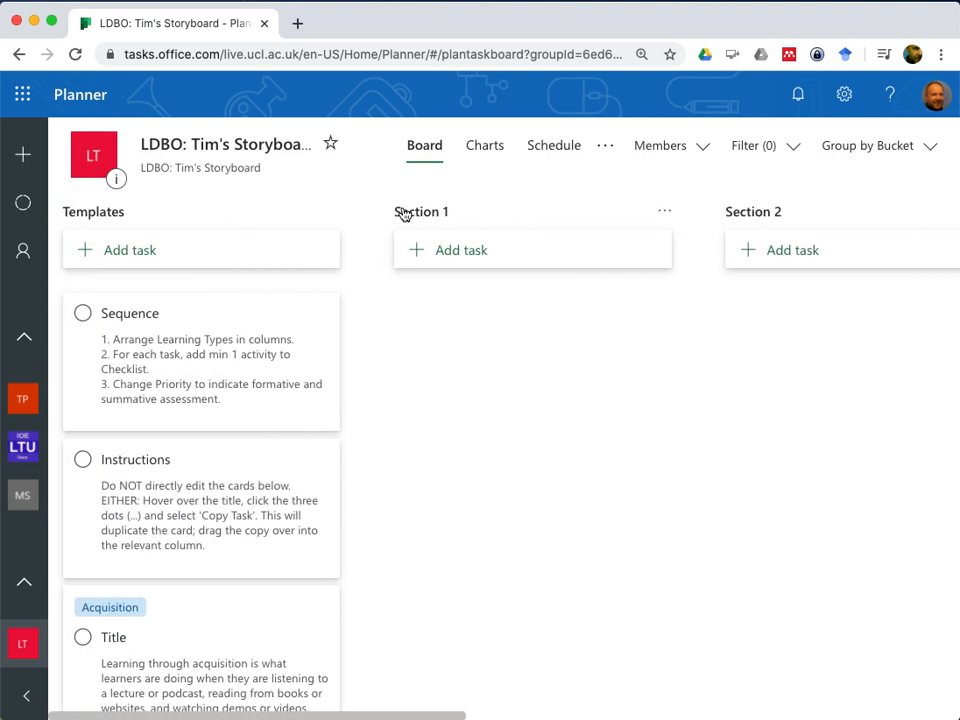
# Rename the Section 1 bucket as Topic 1
pyautogui.click(463, 216)
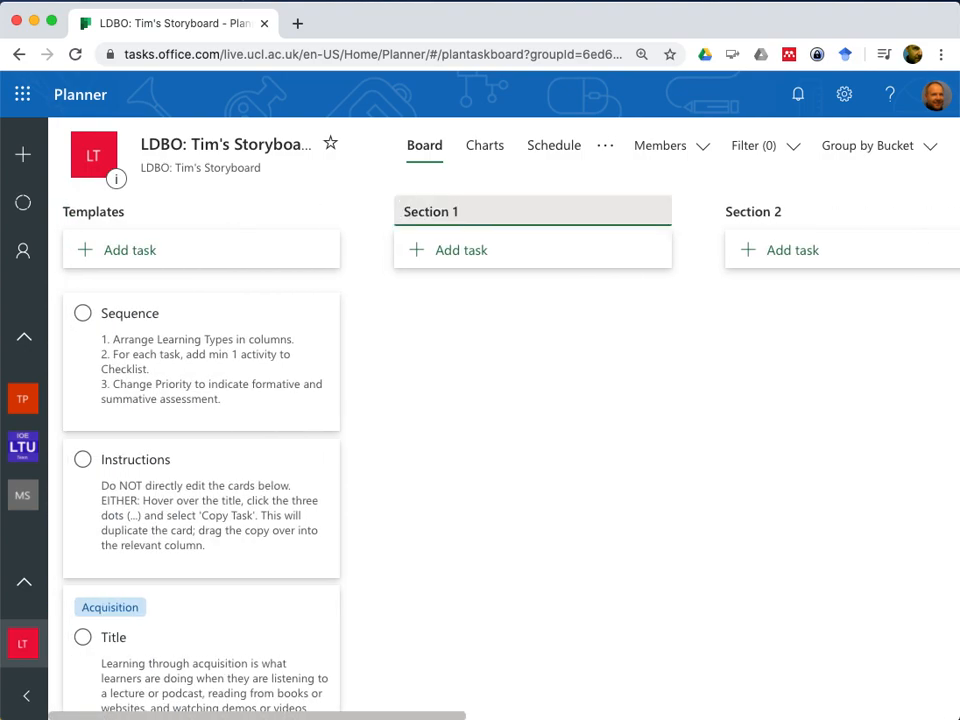
pyautogui.doubleClick(434, 212)
pyautogui.write('Topic')
pyautogui.press('Return')
# Rename the Section 2 bucket as Topic 2
pyautogui.click(750, 210)
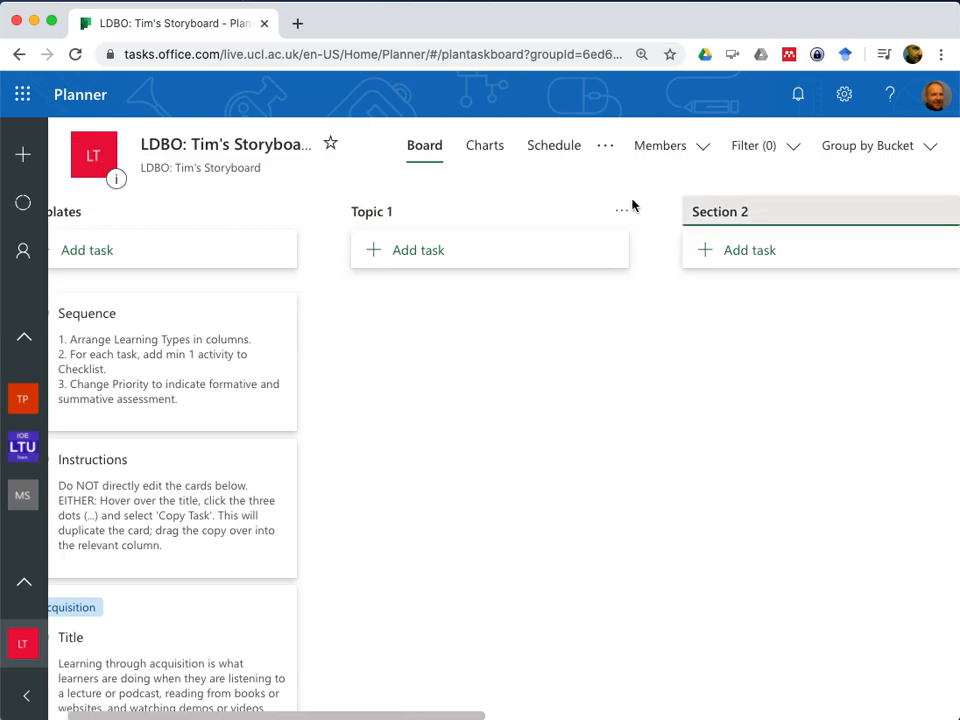
pyautogui.doubleClick(735, 212)
pyautogui.write('Topic')
pyautogui.press('Return')
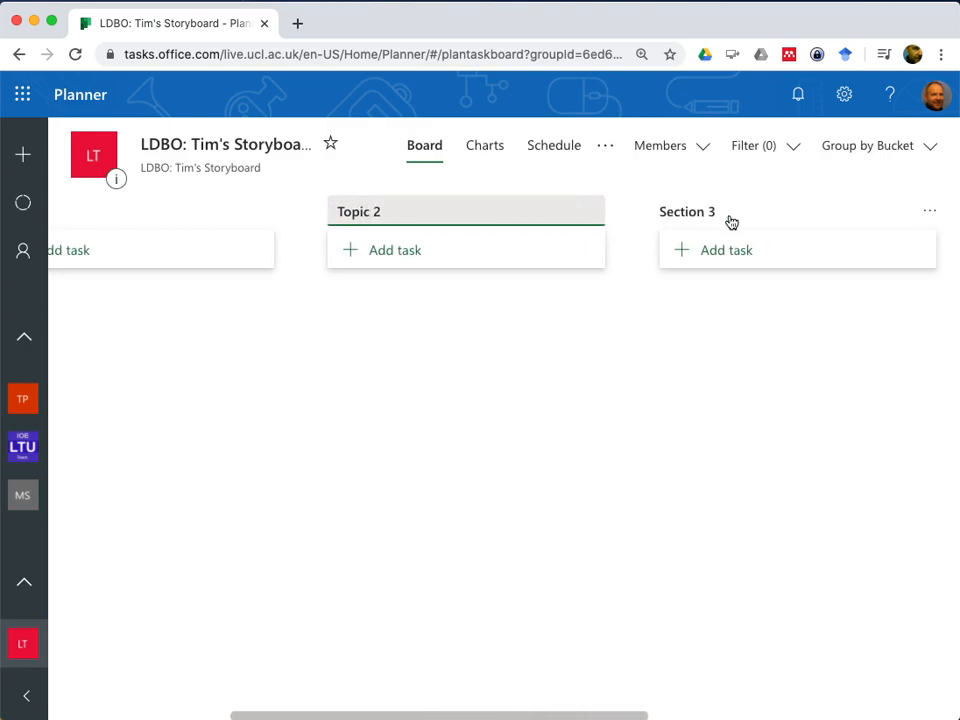
# Rename the Section 3 bucket as Topic 3
pyautogui.click(698, 209)
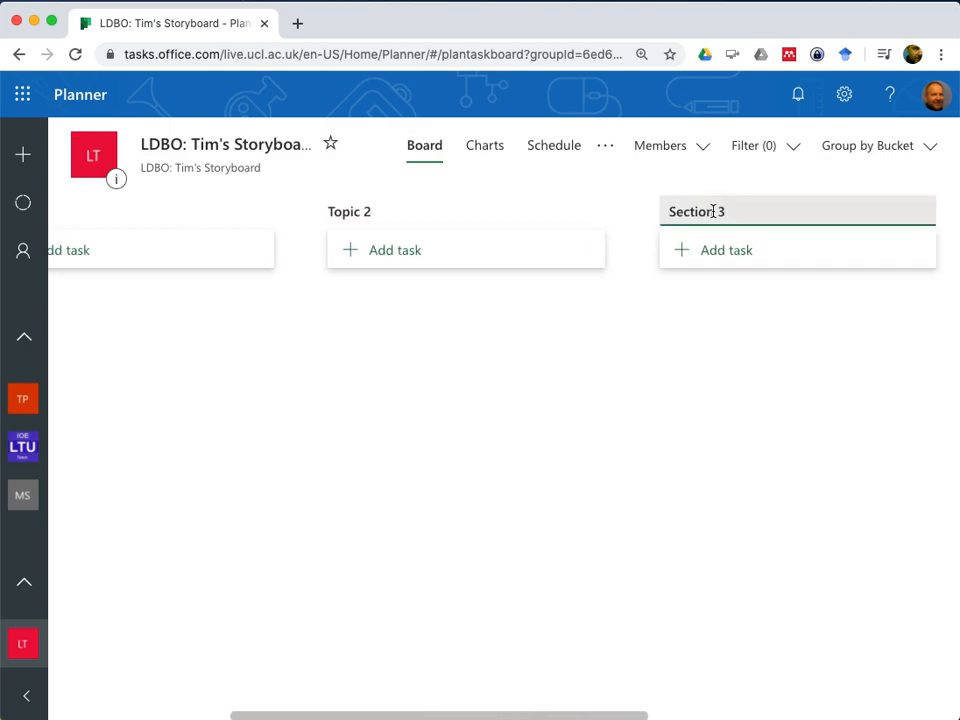
pyautogui.doubleClick(713, 211)
pyautogui.write('Topic')
pyautogui.click(645, 212)
pyautogui.hscroll(-5, 640, 212)
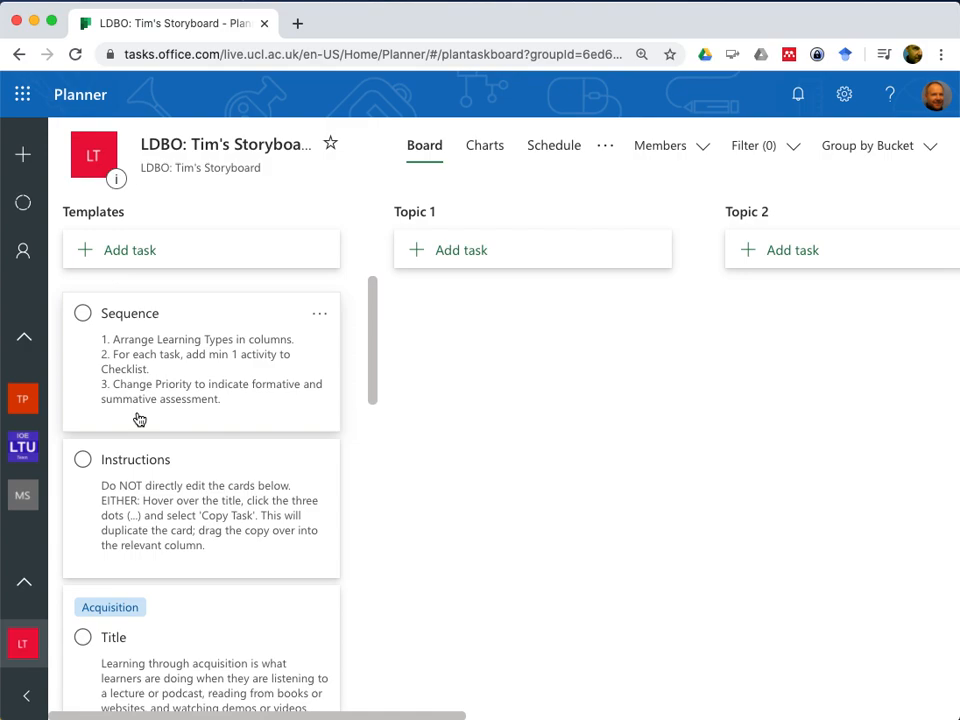
# Look through the instruction and learning type cards in the Templates bucket
pyautogui.scroll(-2, 140, 419)
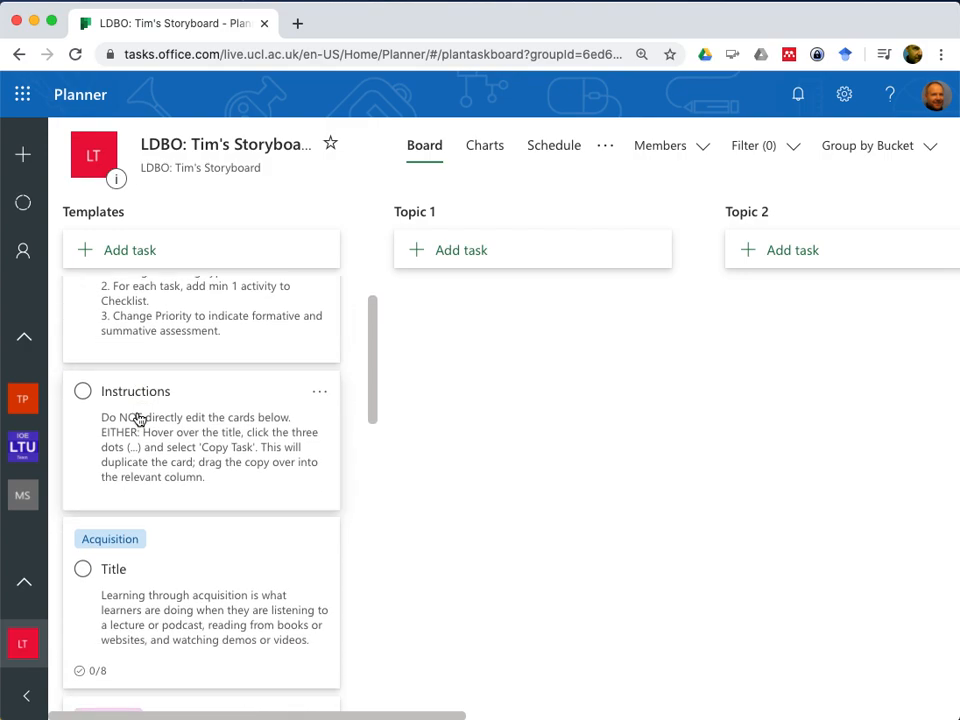
pyautogui.scroll(-6, 140, 419)
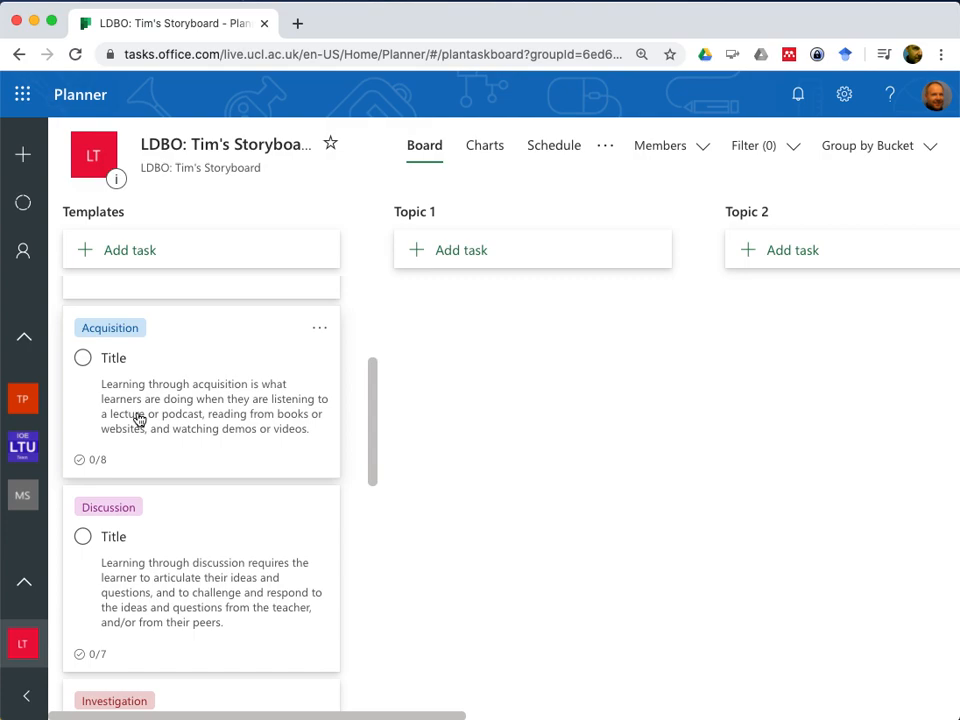
pyautogui.scroll(-10, 140, 419)
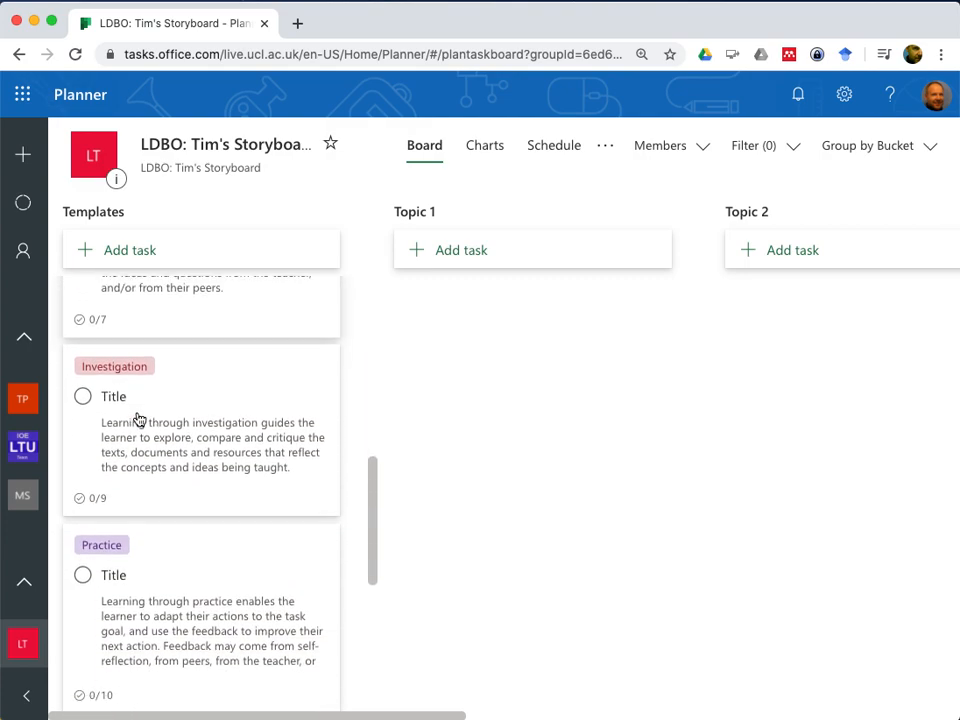
pyautogui.scroll(-8, 140, 419)
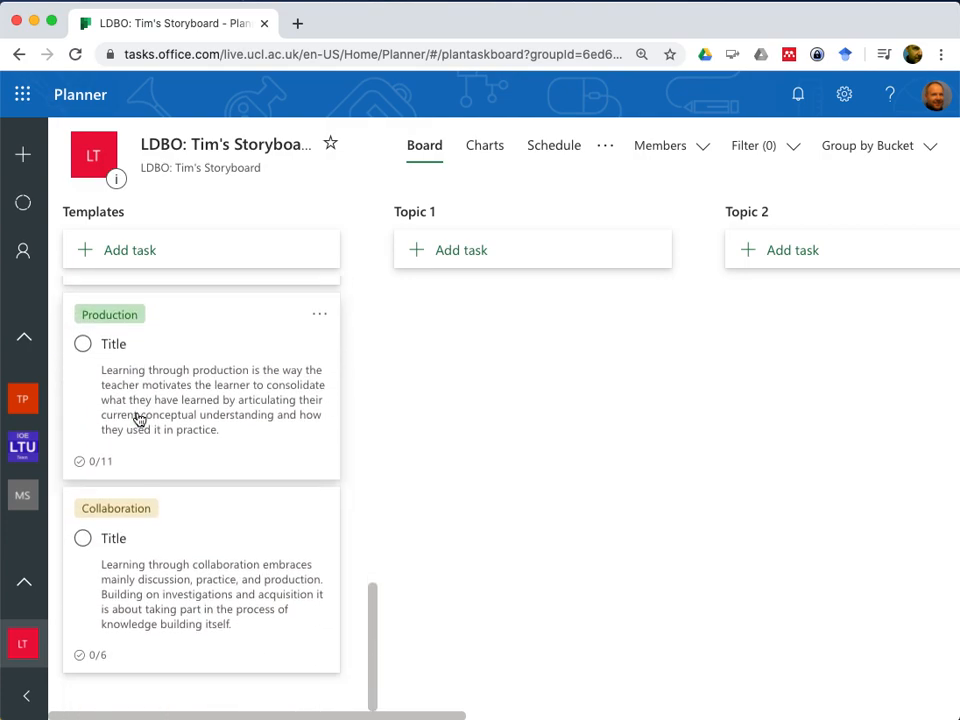
pyautogui.scroll(17, 140, 419)
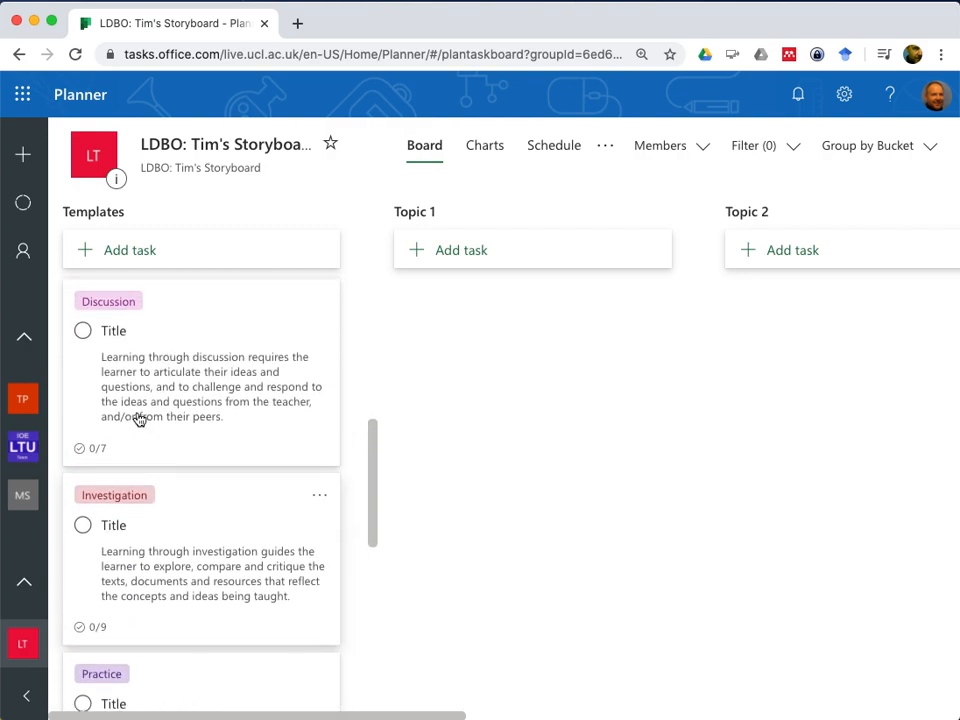
pyautogui.scroll(2, 140, 419)
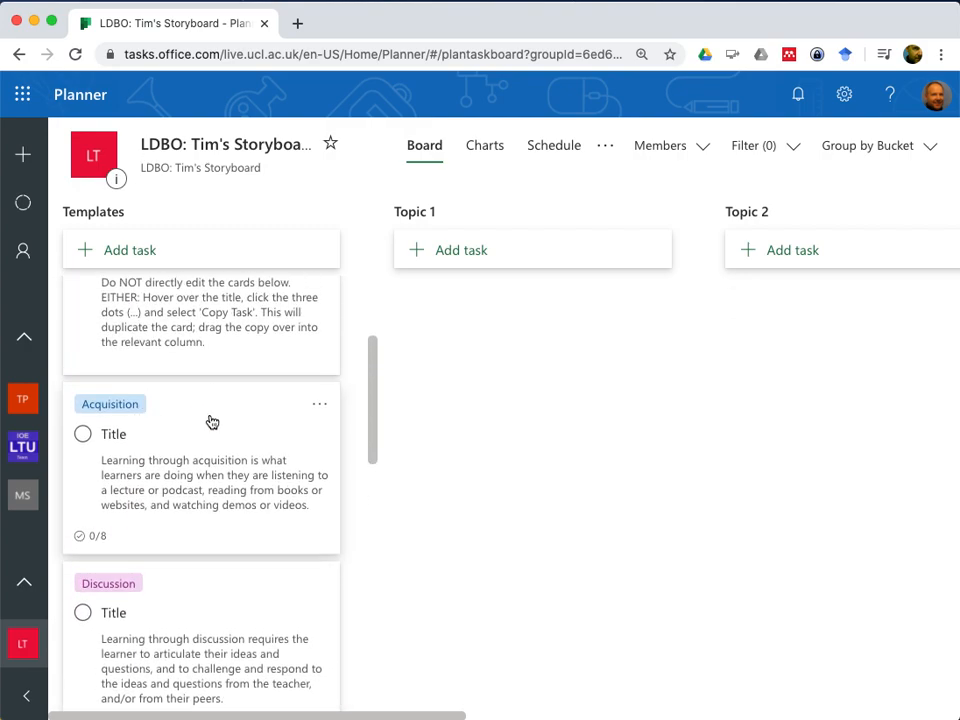
# Open the Acquisition template card, review its notes and checklist activities, and close it
pyautogui.click(210, 420)
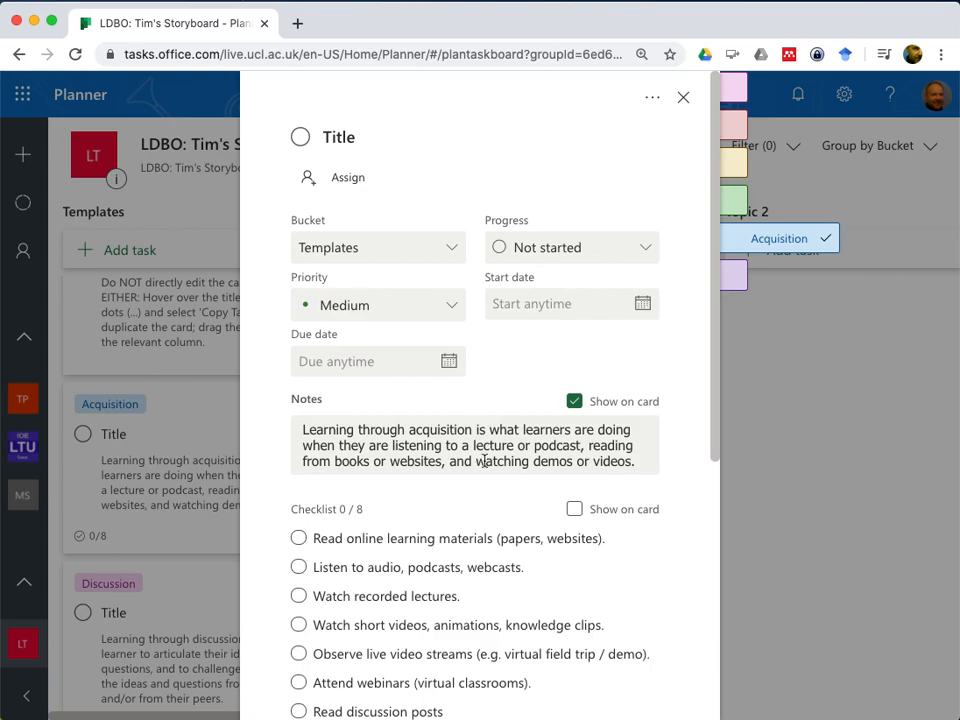
pyautogui.scroll(-5, 528, 460)
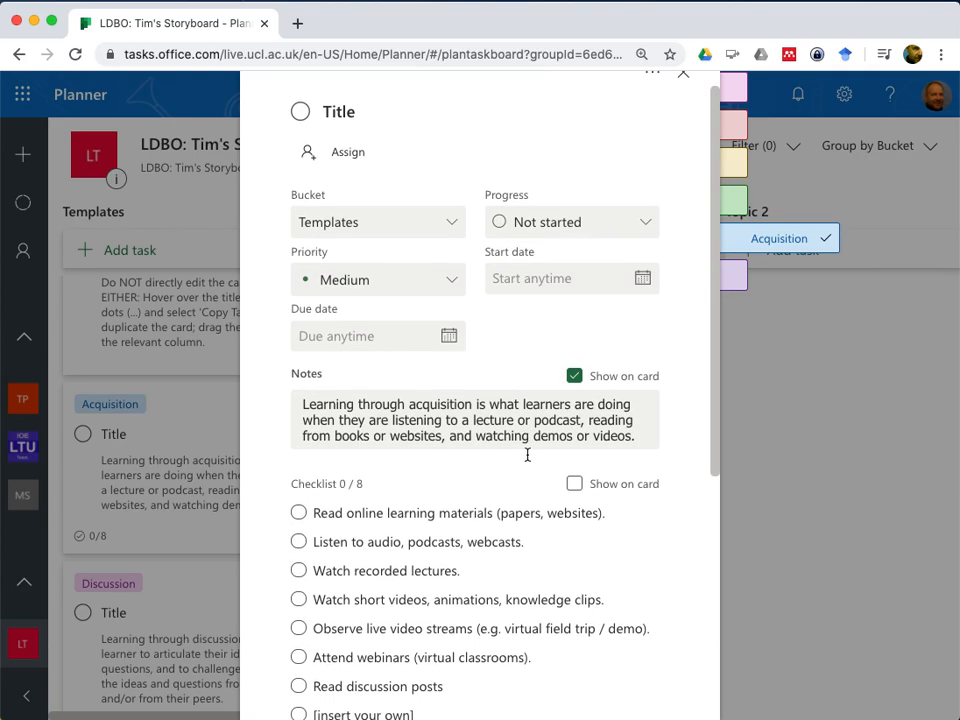
pyautogui.scroll(-1, 528, 460)
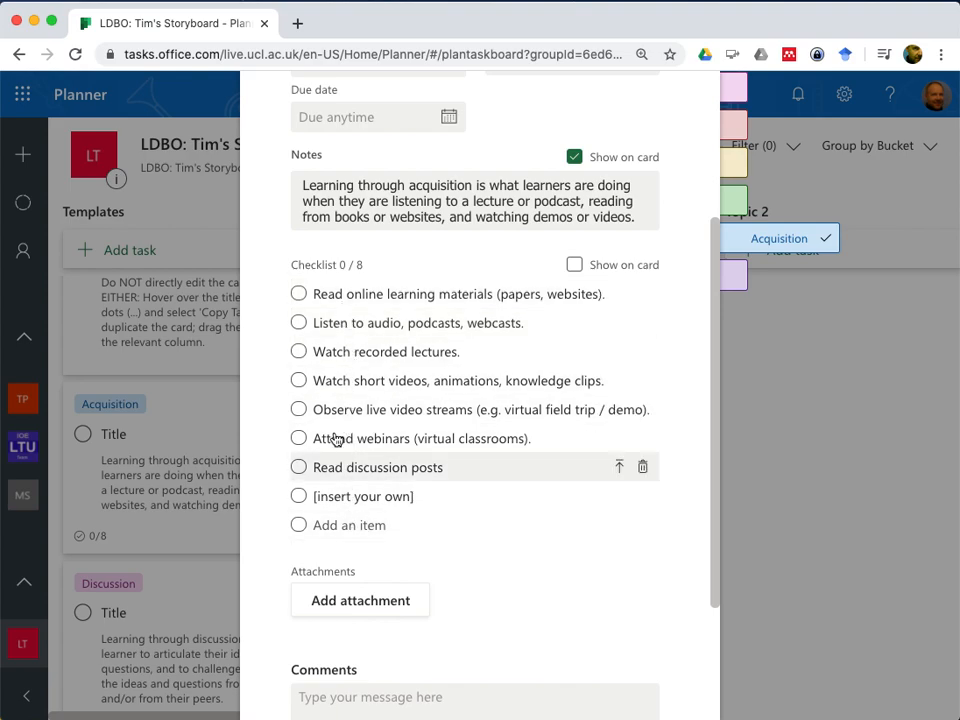
pyautogui.click(175, 438)
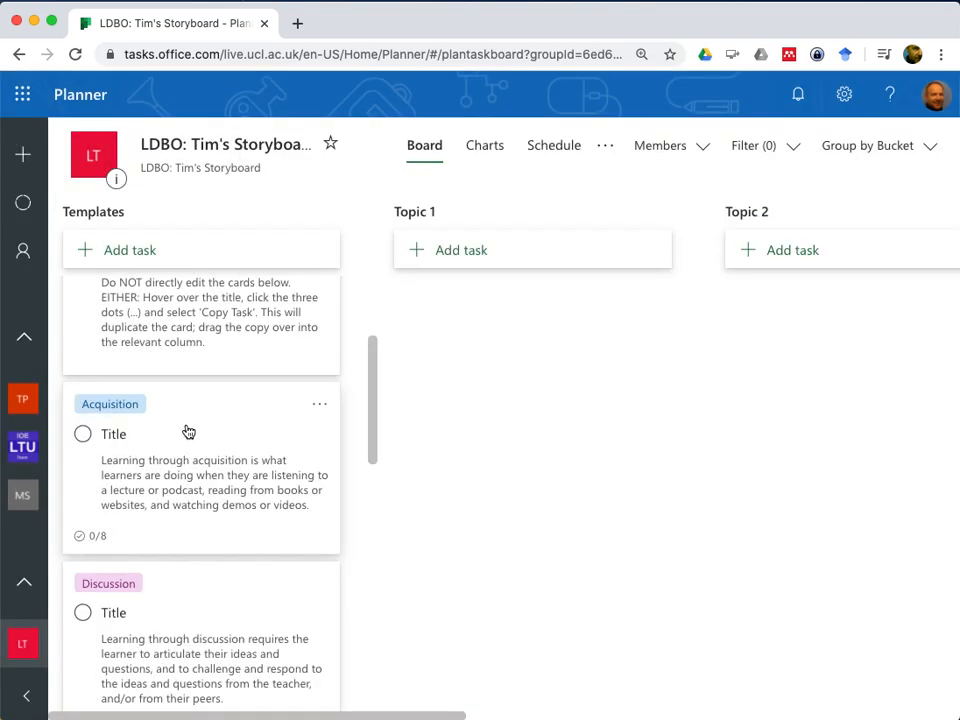
# Copy the Acquisition template task with its description, checklist, attachments and labels, and move one of the two cards into Topic 1
pyautogui.scroll(-5, 165, 497)
pyautogui.scroll(5, 165, 498)
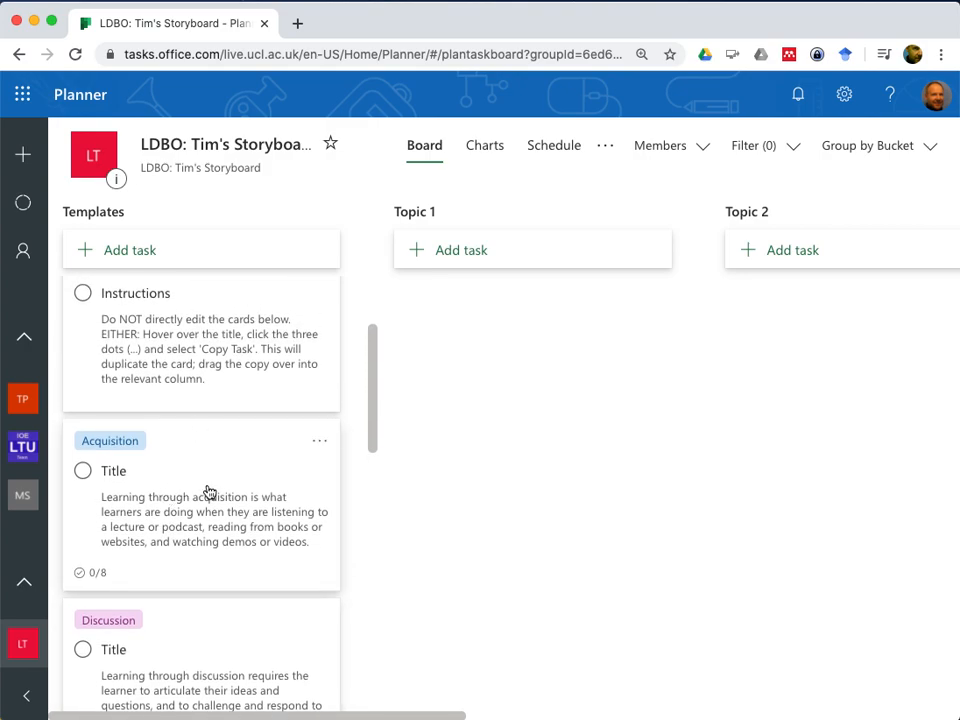
pyautogui.click(319, 446)
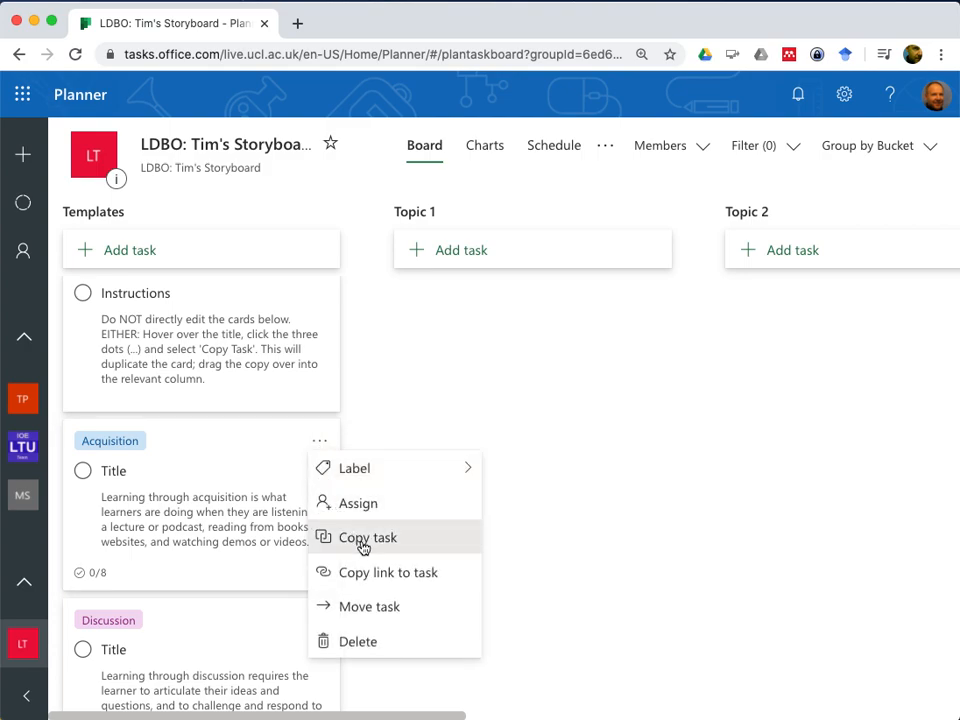
pyautogui.click(364, 545)
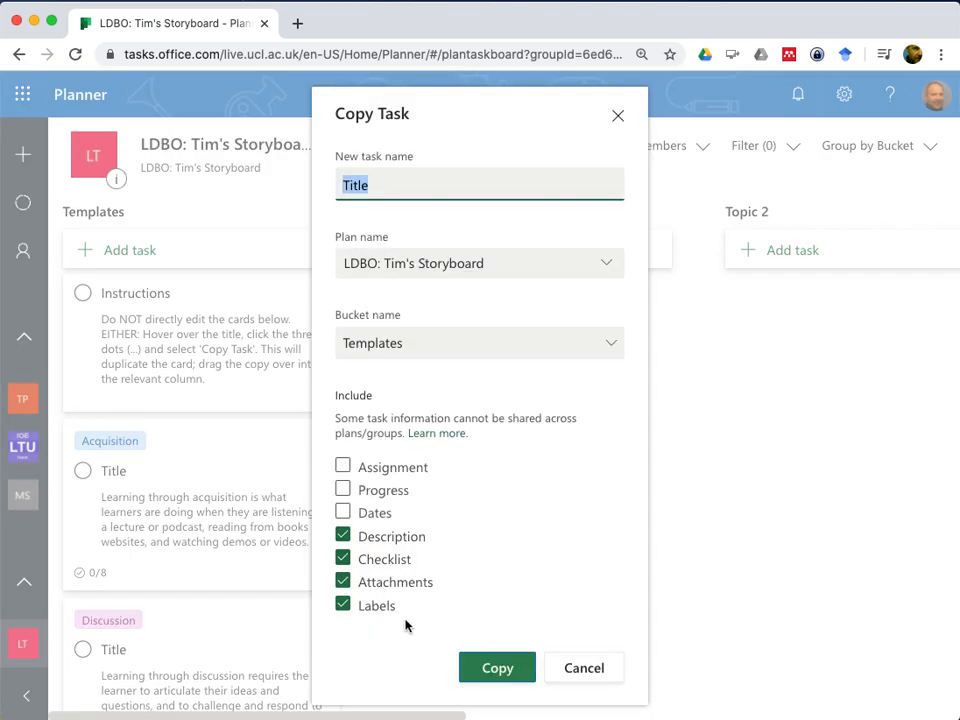
pyautogui.click(482, 675)
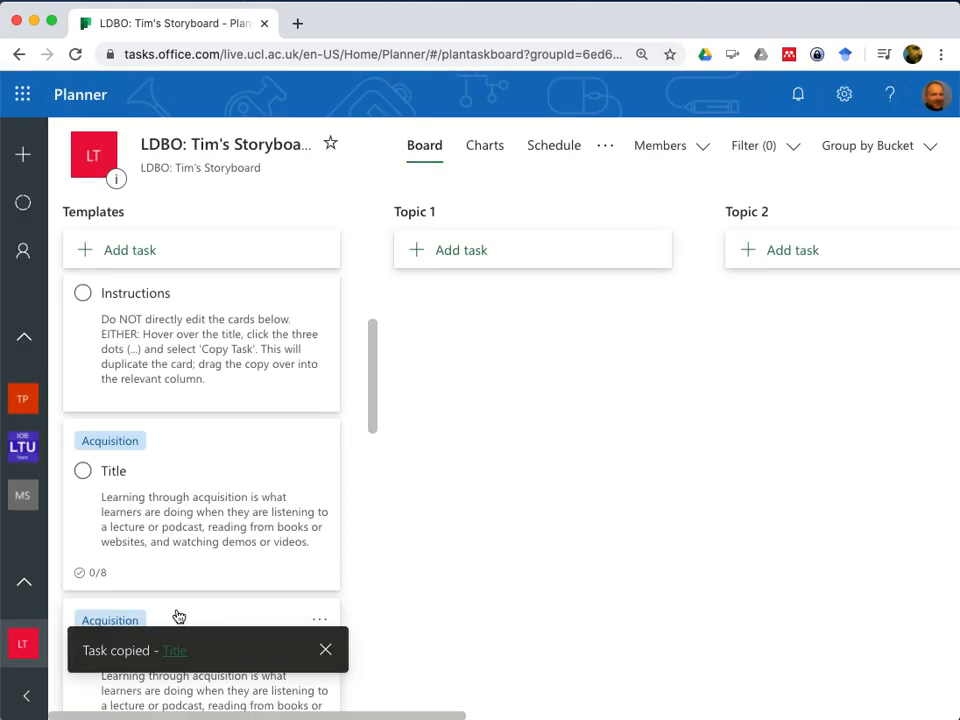
pyautogui.scroll(-1, 172, 617)
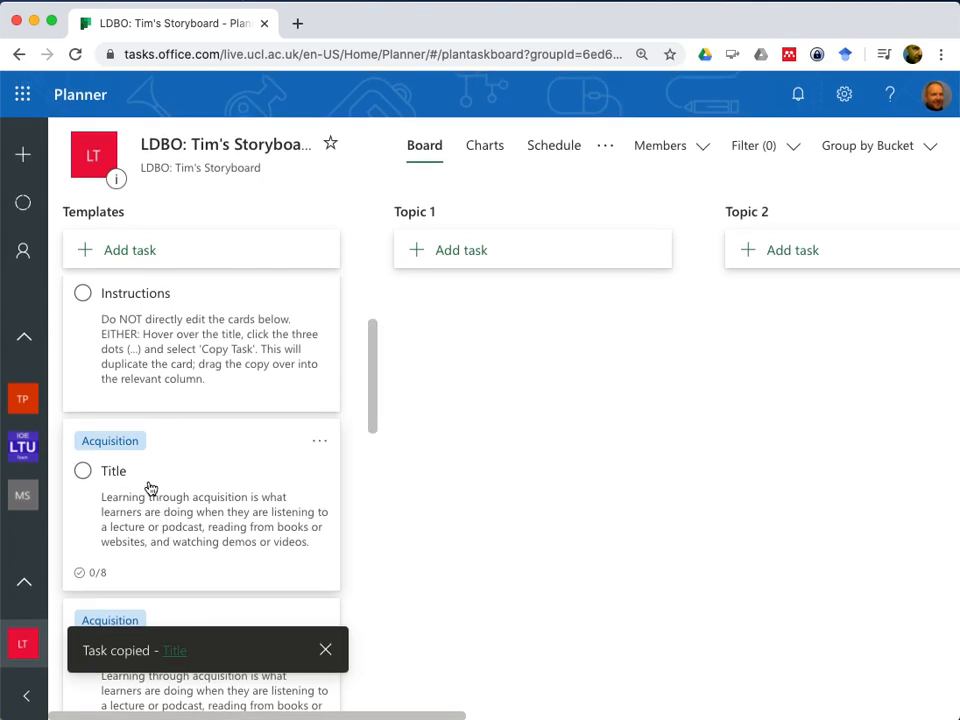
pyautogui.scroll(-3, 148, 489)
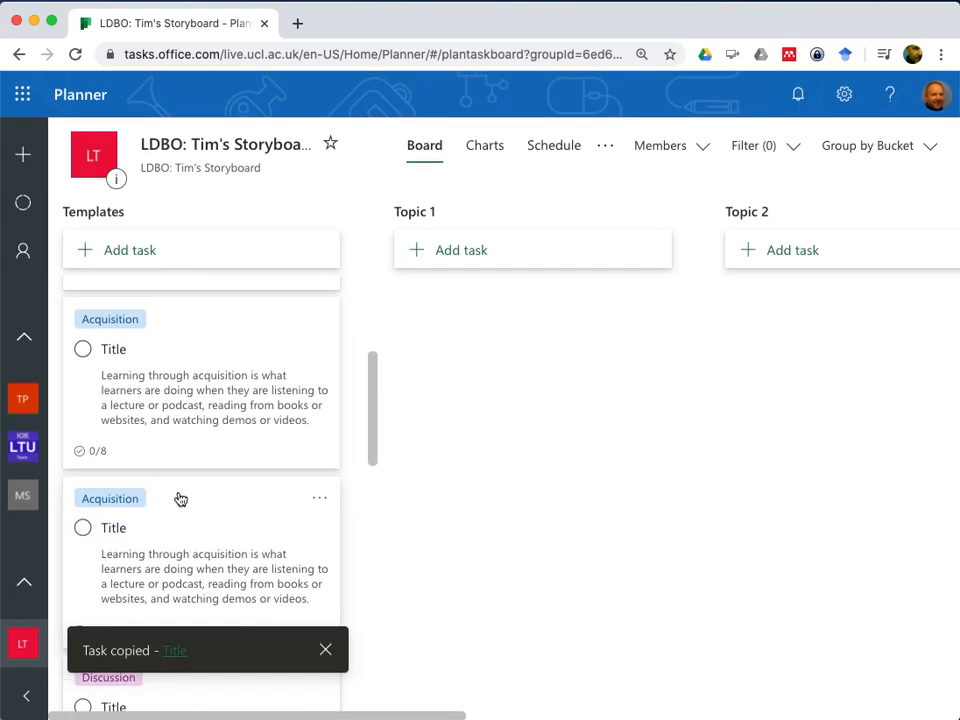
pyautogui.moveTo(180, 498); pyautogui.dragTo(522, 319)
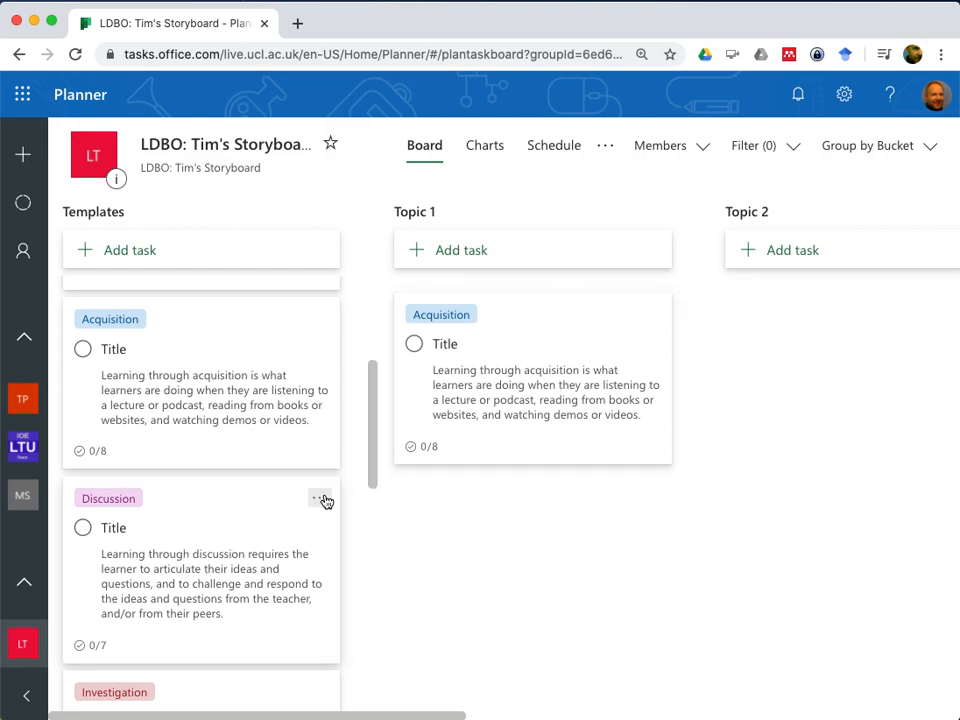
# Copy the Discussion template task with the same included details and place one card below Acquisition in Topic 1
pyautogui.click(320, 502)
pyautogui.click(357, 377)
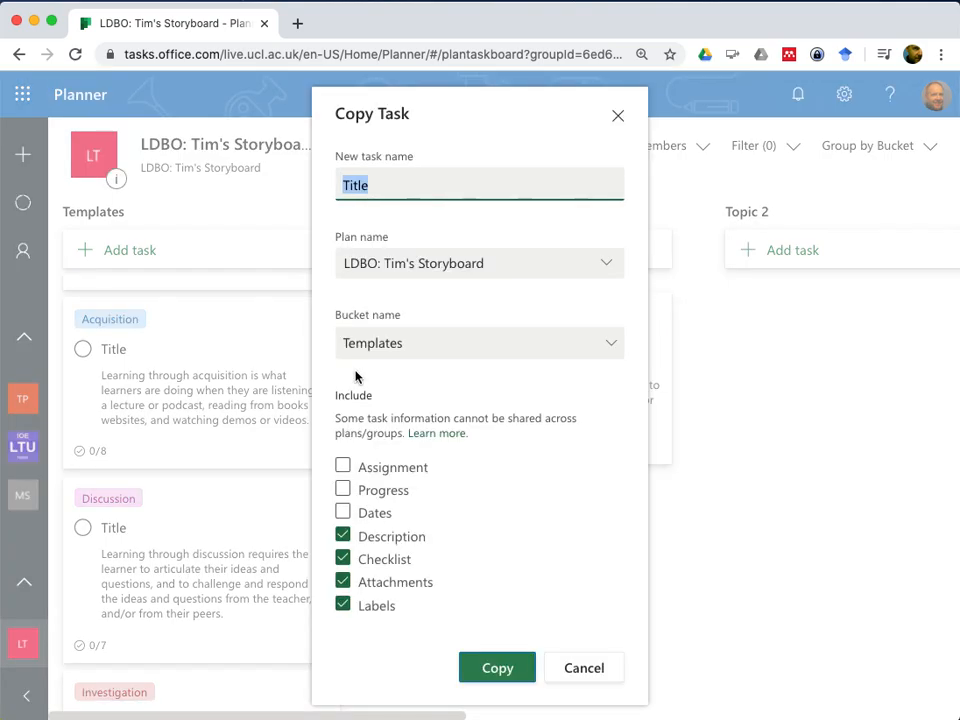
pyautogui.click(487, 677)
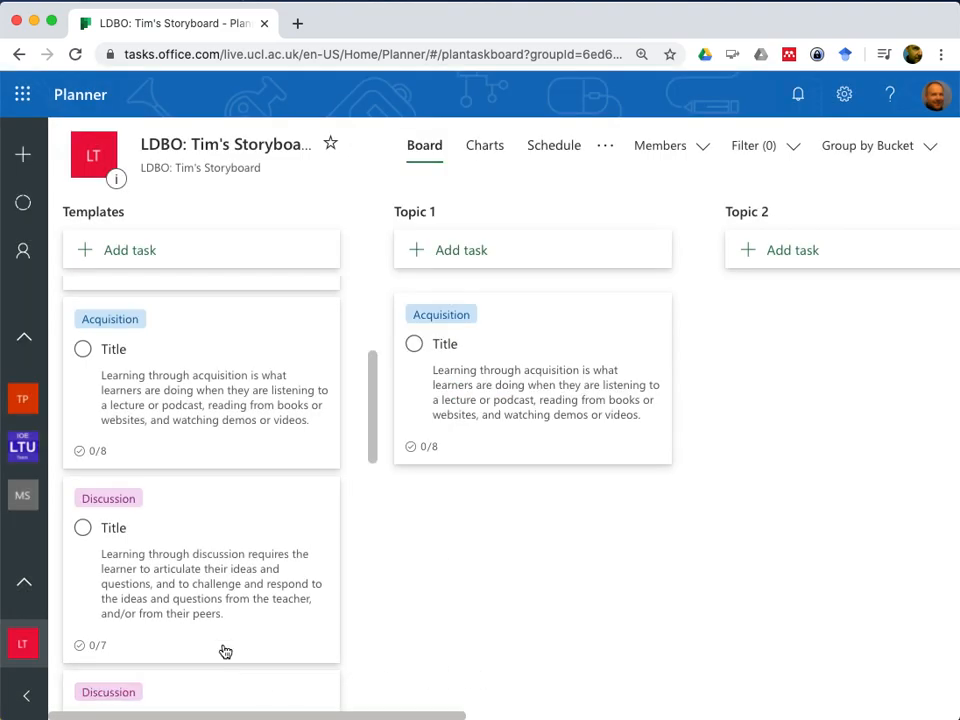
pyautogui.scroll(-3, 200, 541)
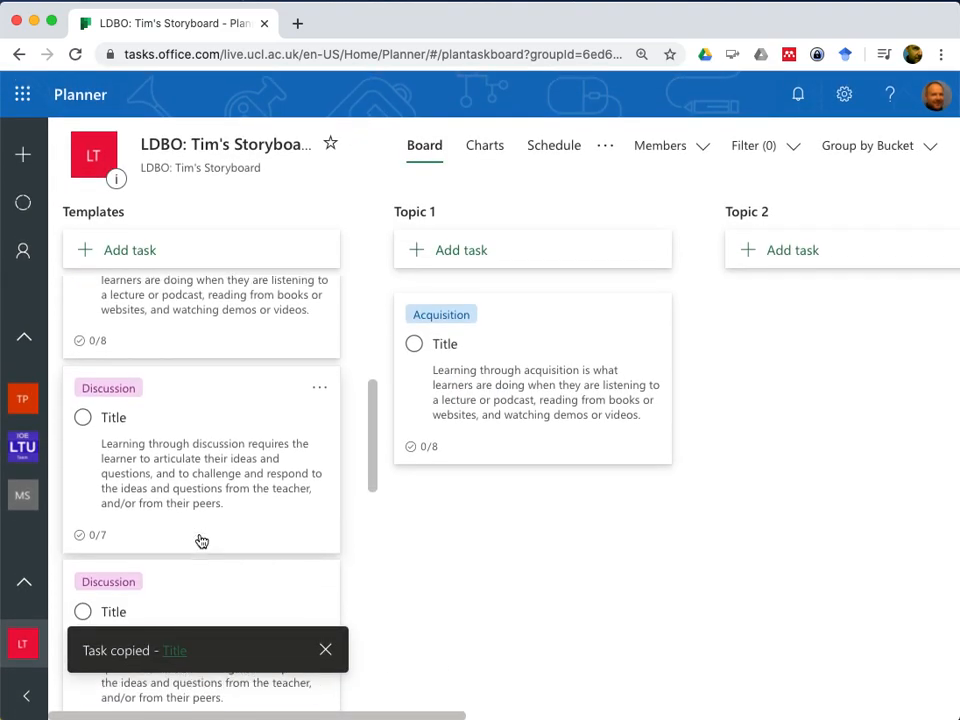
pyautogui.moveTo(174, 508); pyautogui.dragTo(527, 500)
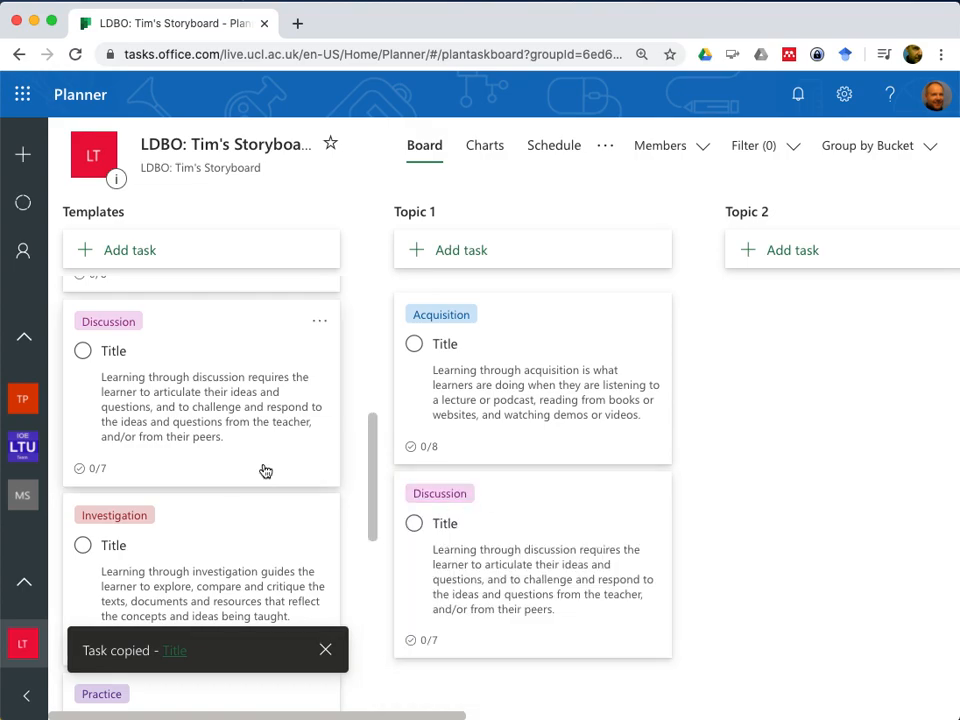
pyautogui.scroll(4, 150, 435)
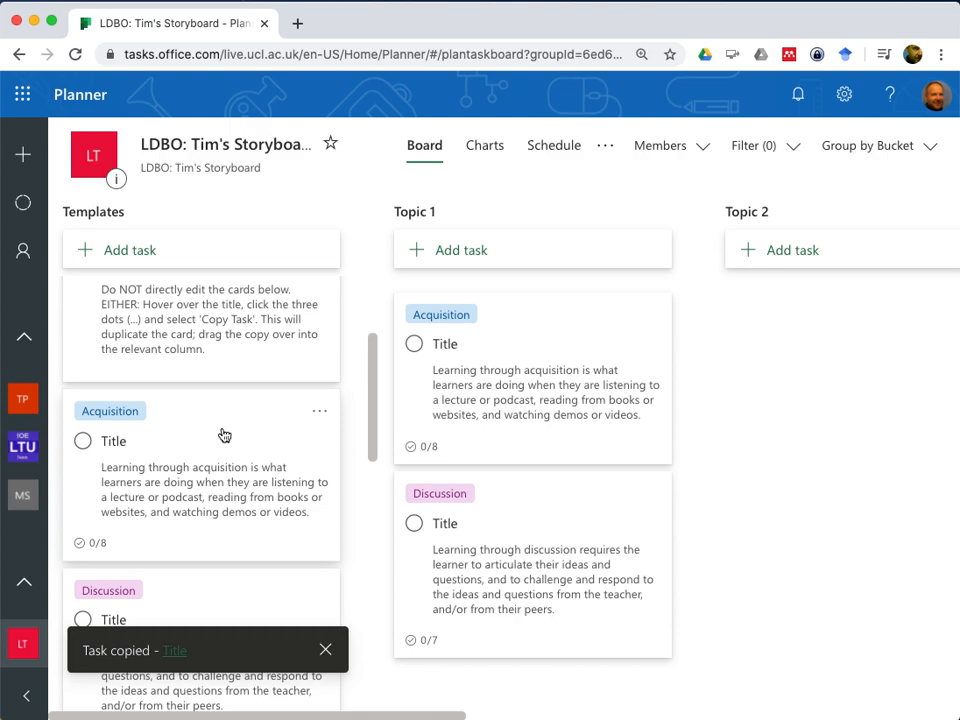
pyautogui.scroll(-1, 224, 435)
pyautogui.scroll(2, 224, 435)
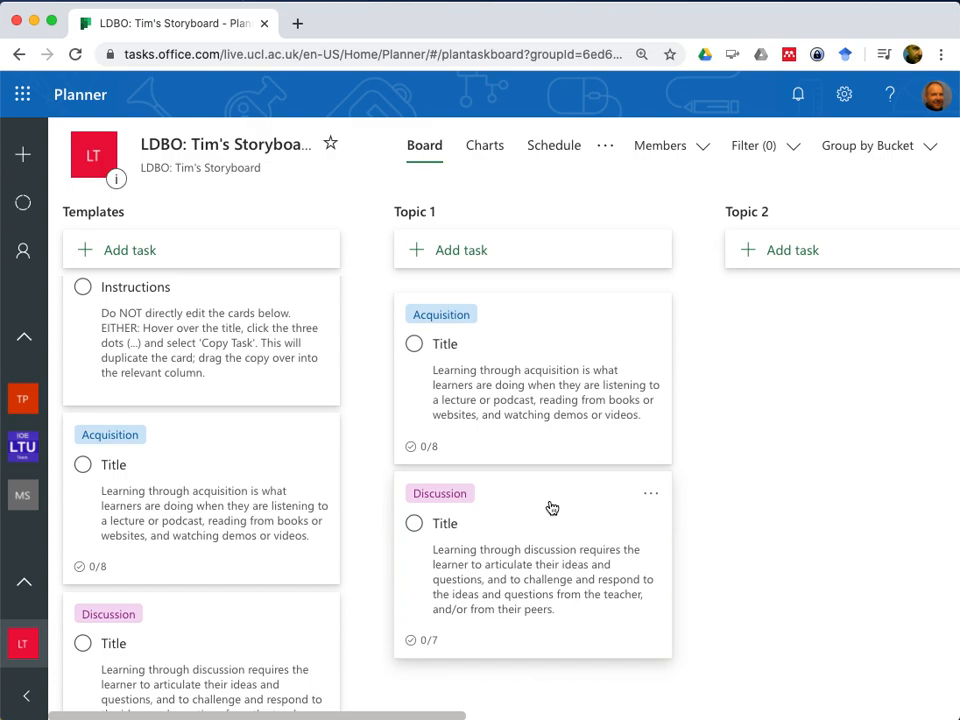
pyautogui.hscroll(3, 799, 428)
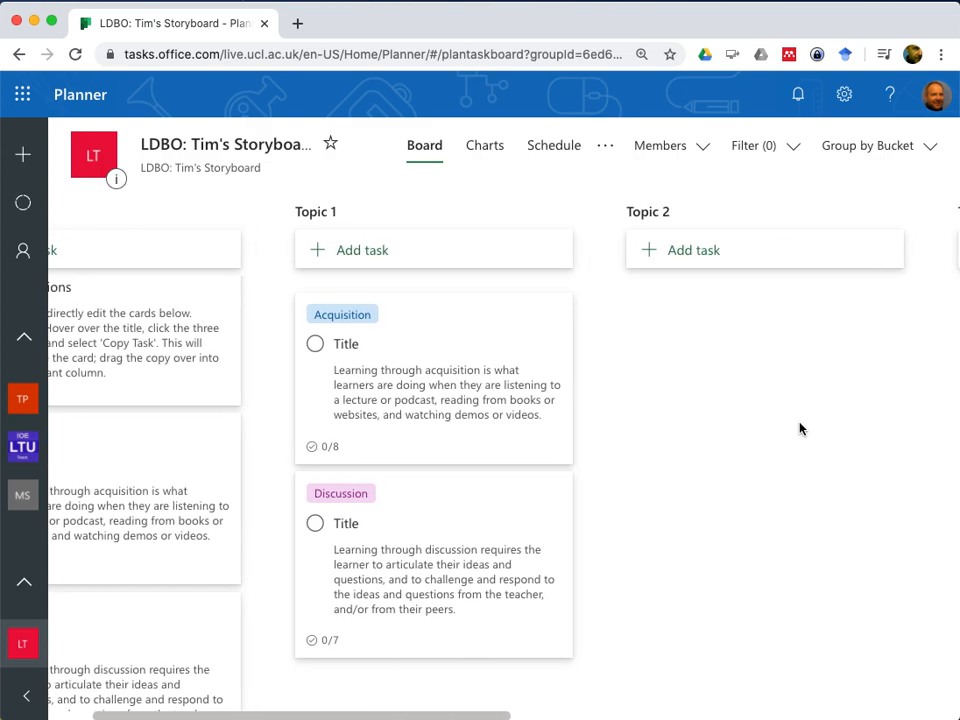
# Add a new task named Lecture to the Topic 2 bucket
pyautogui.hscroll(4, 799, 428)
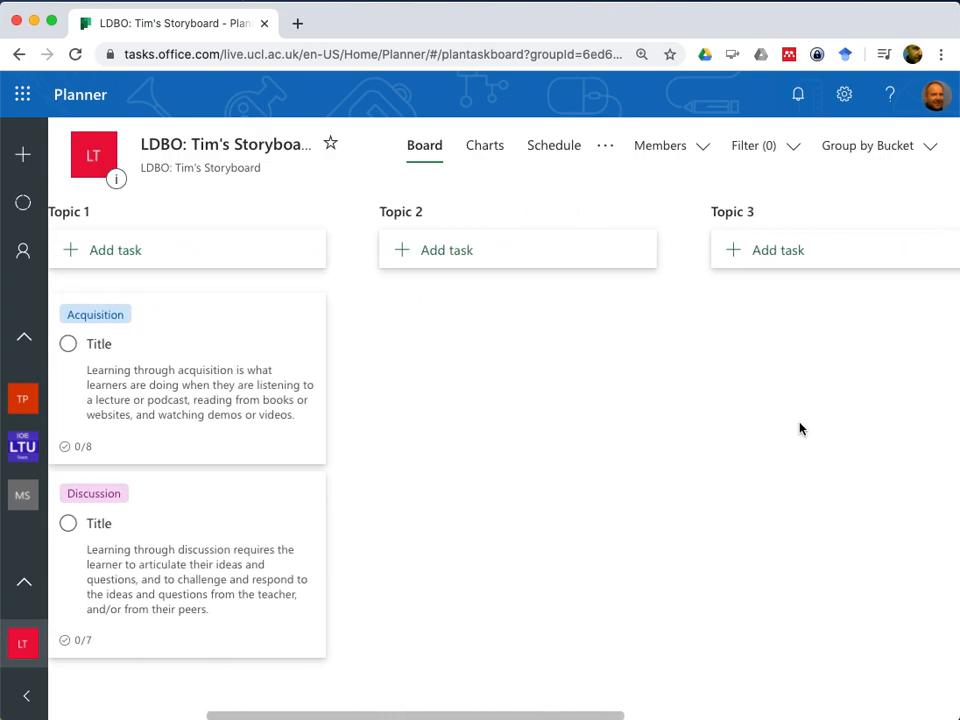
pyautogui.hscroll(-1, 799, 428)
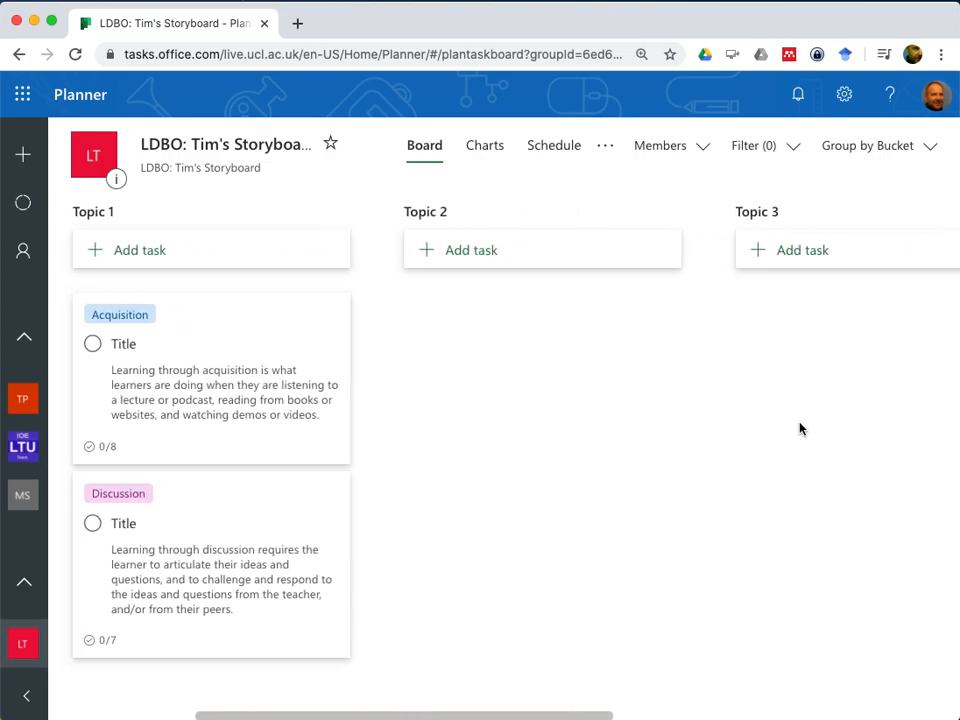
pyautogui.click(478, 255)
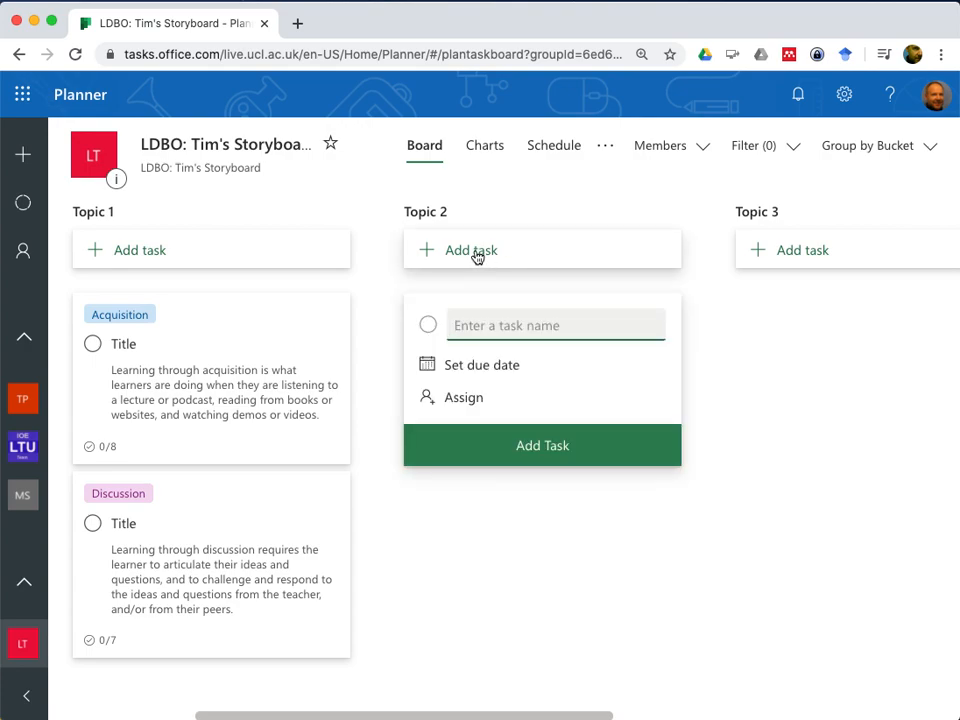
pyautogui.write('Lectur')
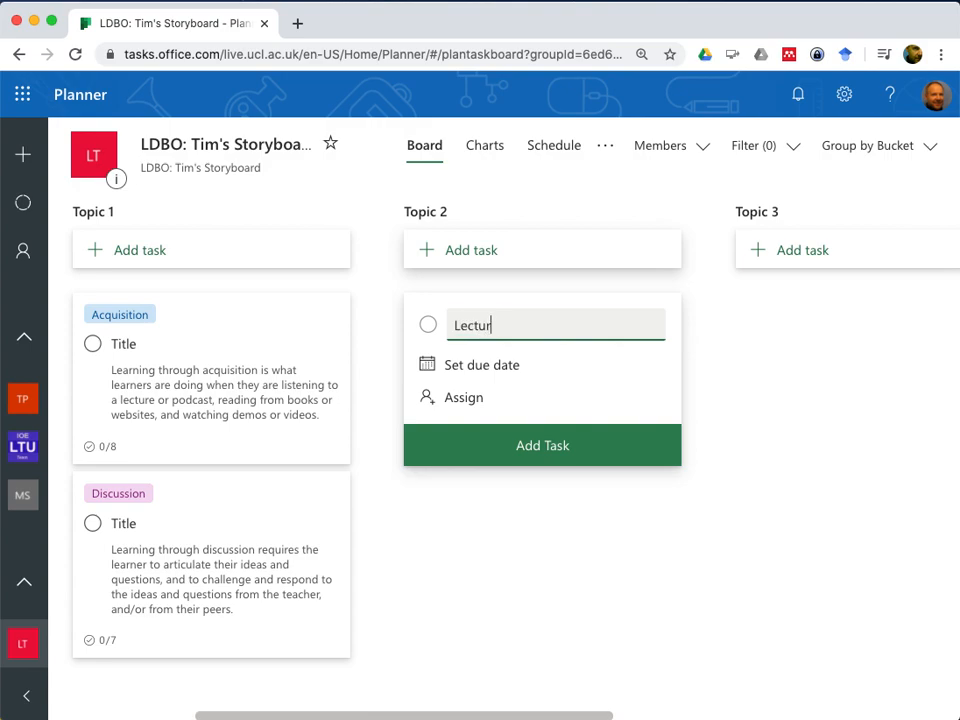
pyautogui.write('e')
pyautogui.click(532, 453)
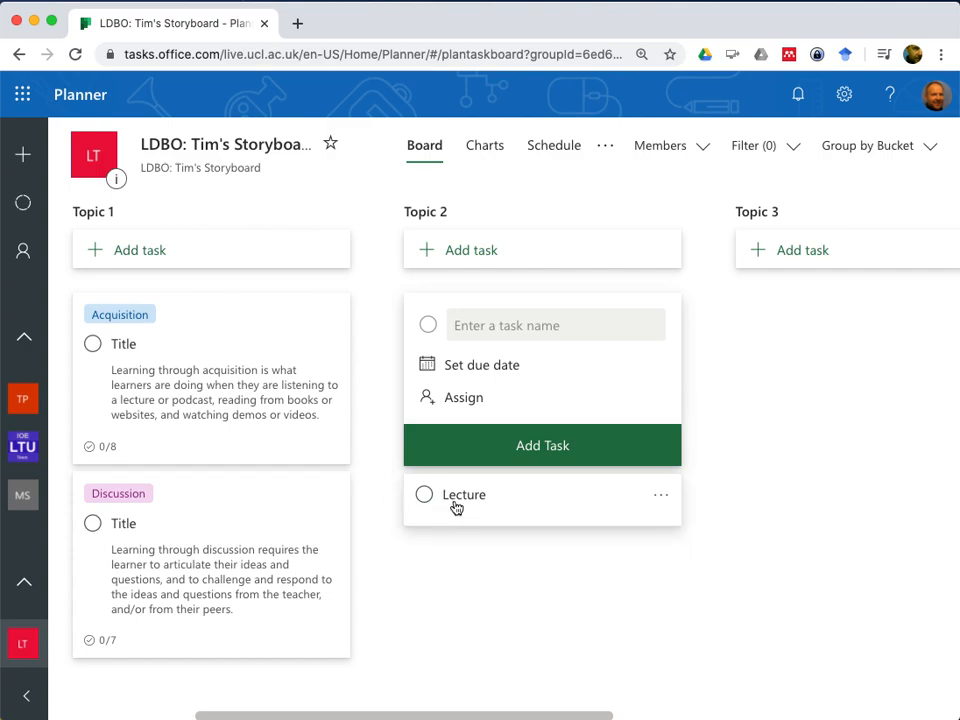
# Label the Lecture task as Acquisition, add the checklist item "Watch Video", and close its details
pyautogui.click(555, 506)
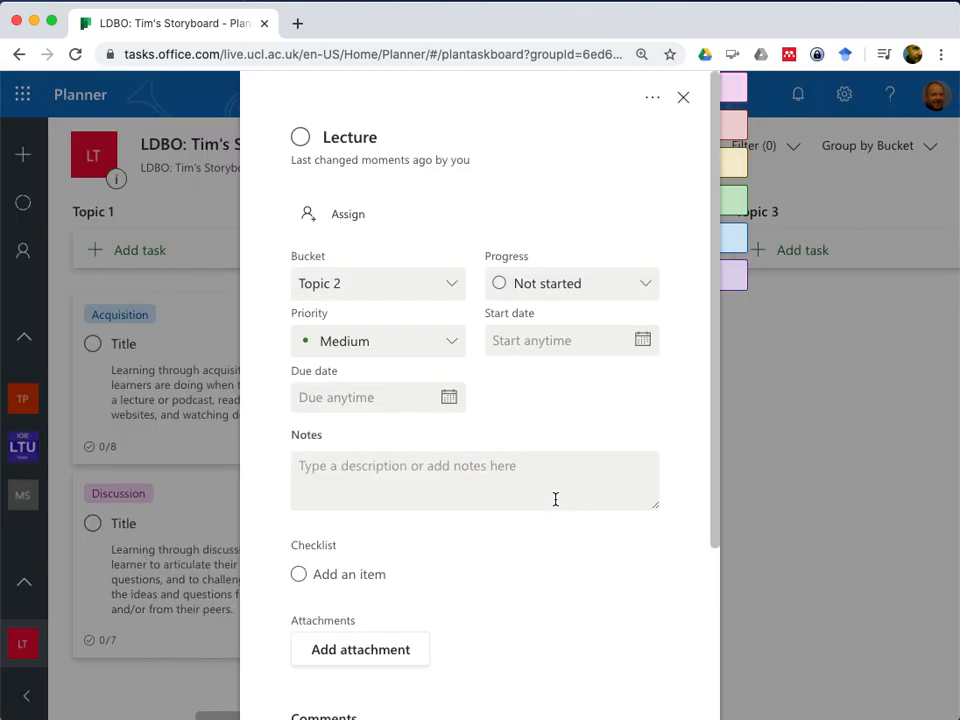
pyautogui.moveTo(745, 235)
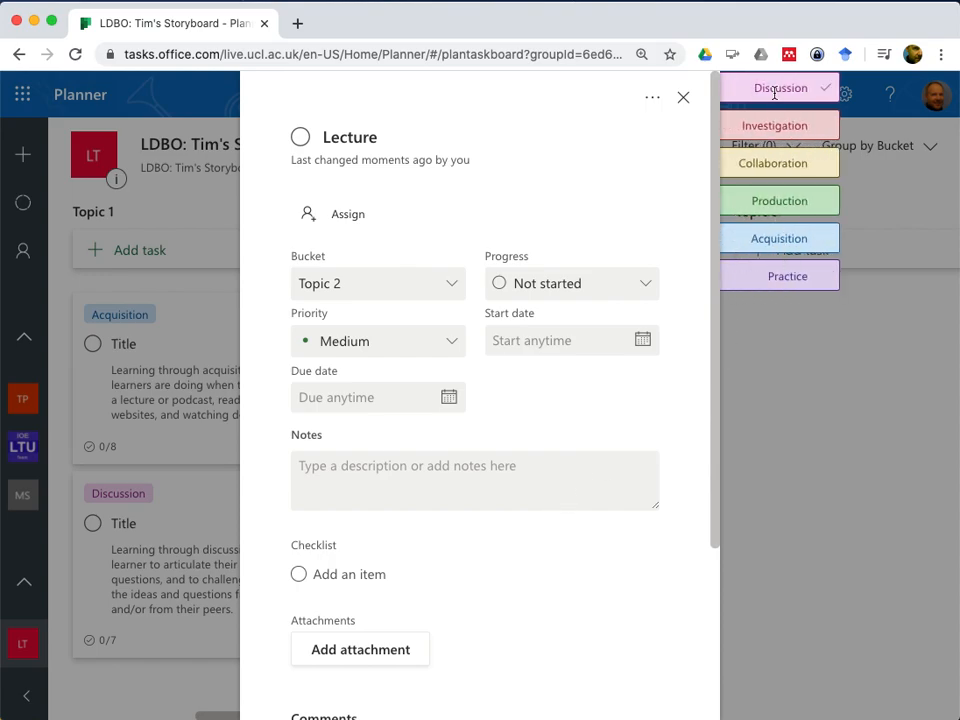
pyautogui.click(822, 246)
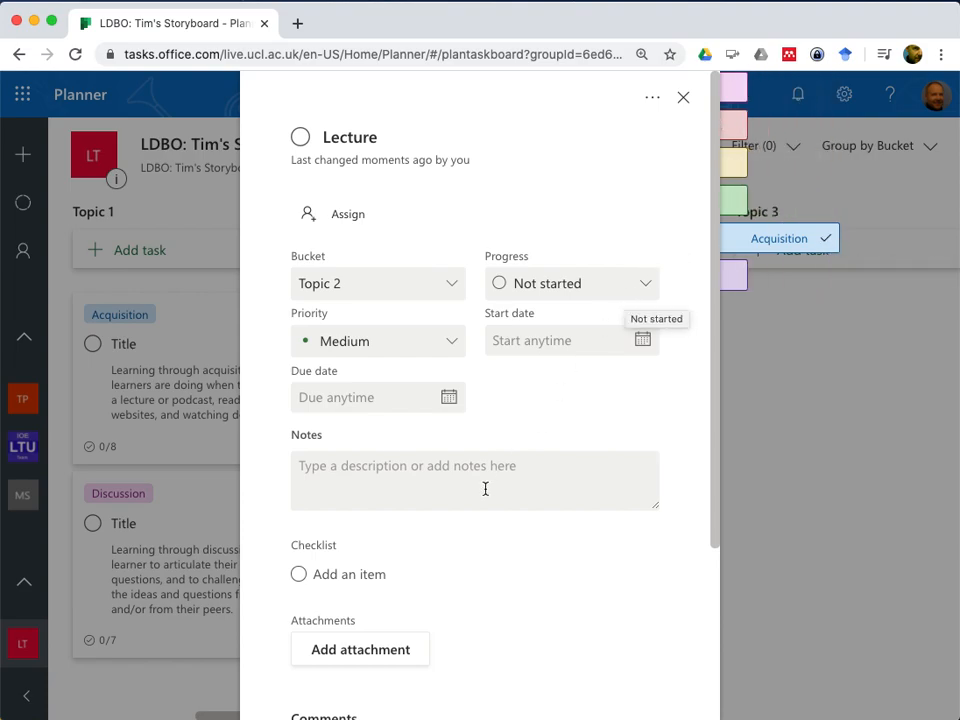
pyautogui.scroll(-3, 485, 489)
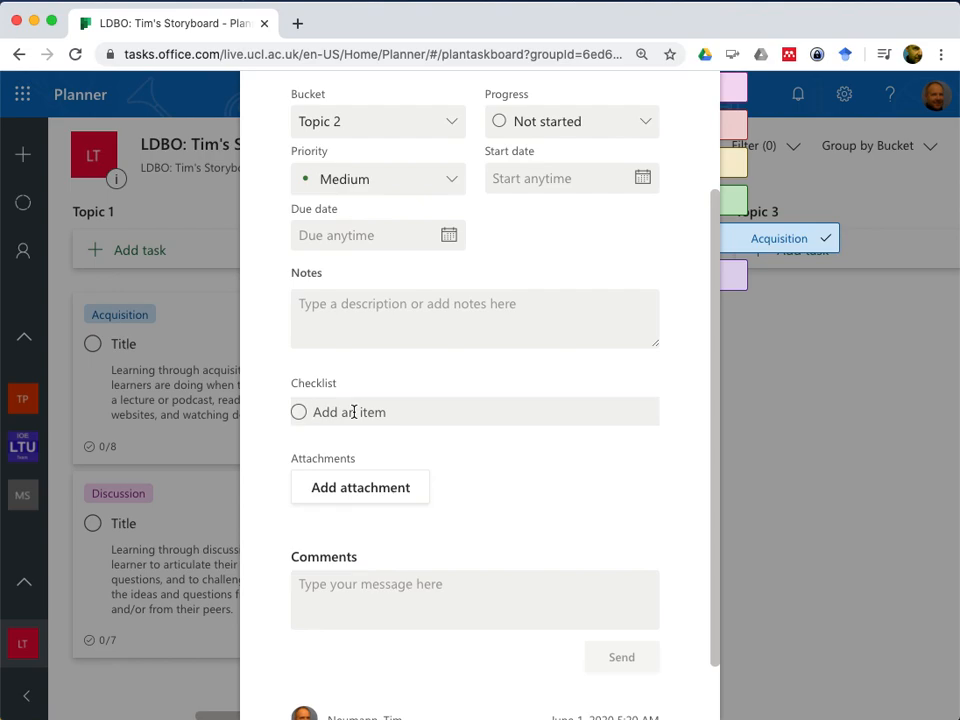
pyautogui.click(536, 445)
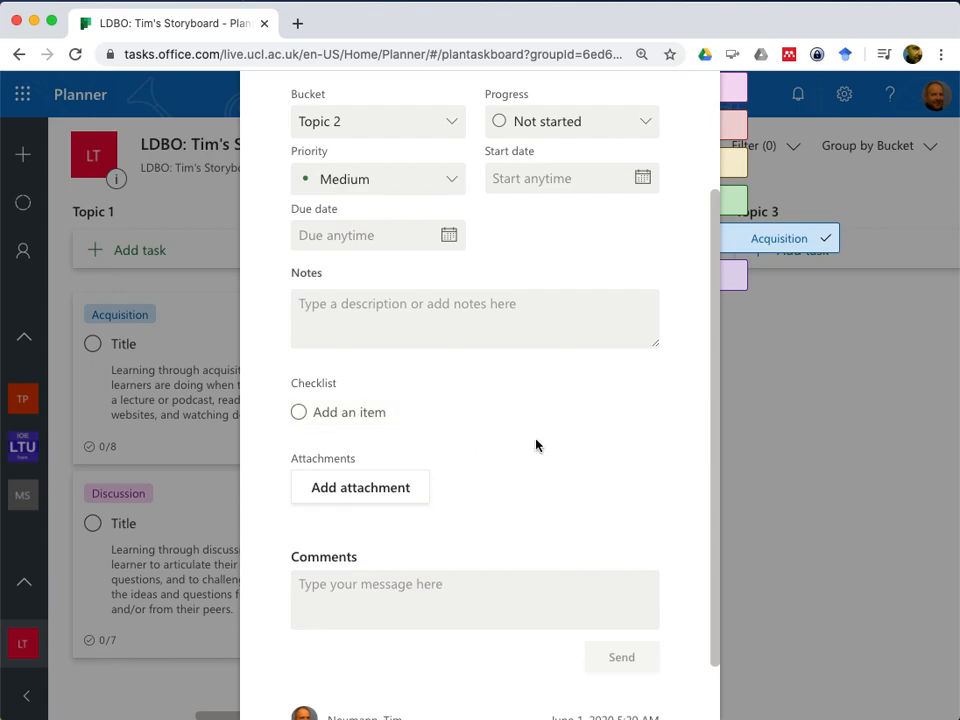
pyautogui.click(318, 410)
pyautogui.write('Watch Video')
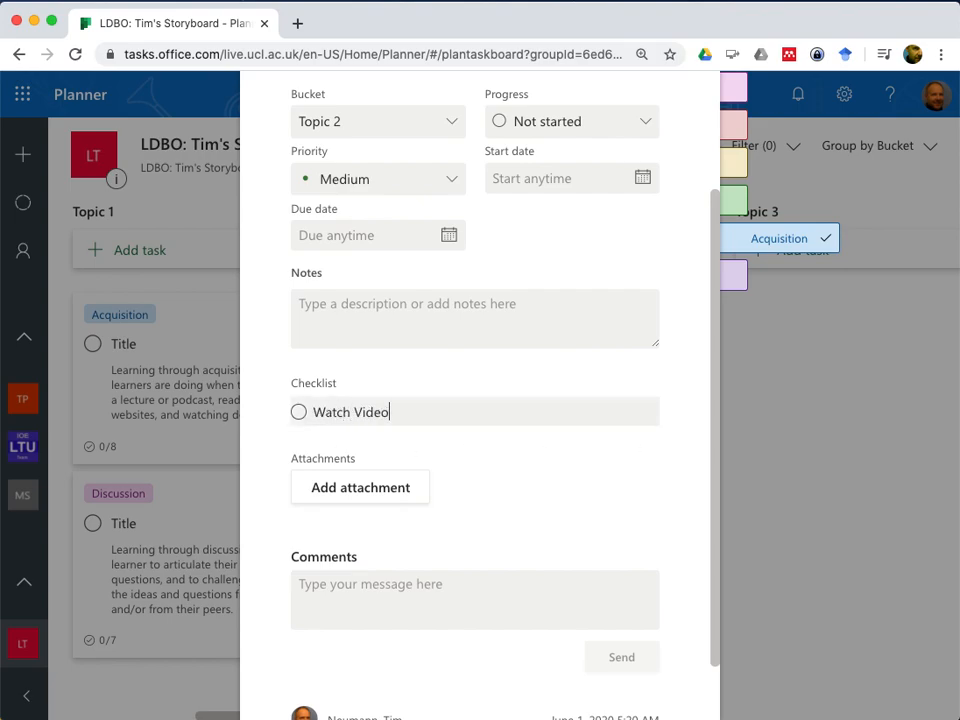
pyautogui.click(771, 416)
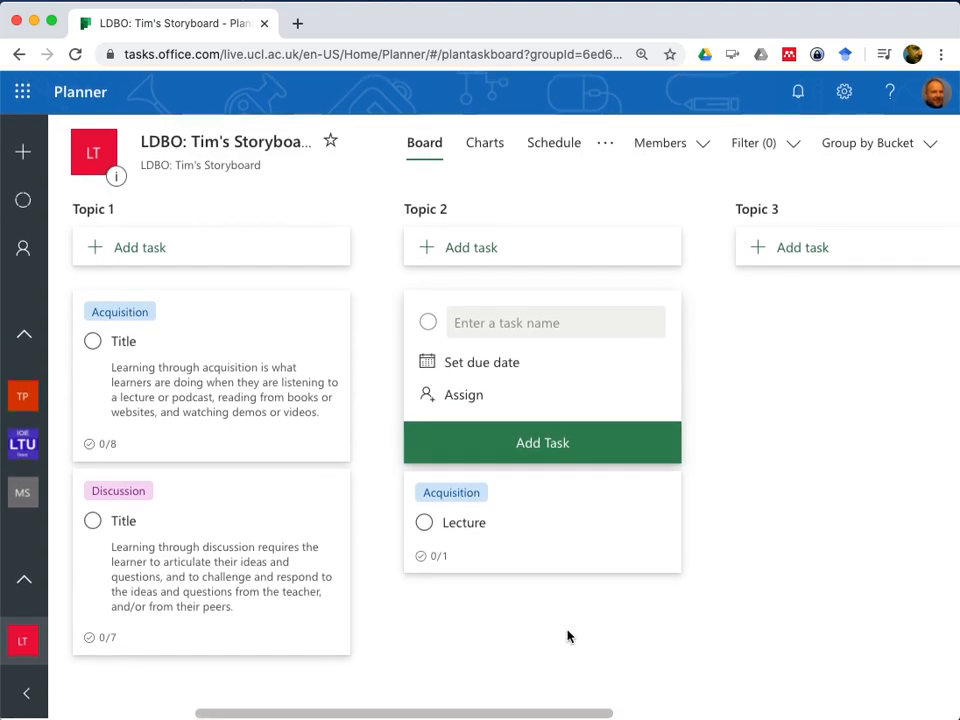
# Add a second task named Homework to the Topic 2 bucket
pyautogui.click(543, 444)
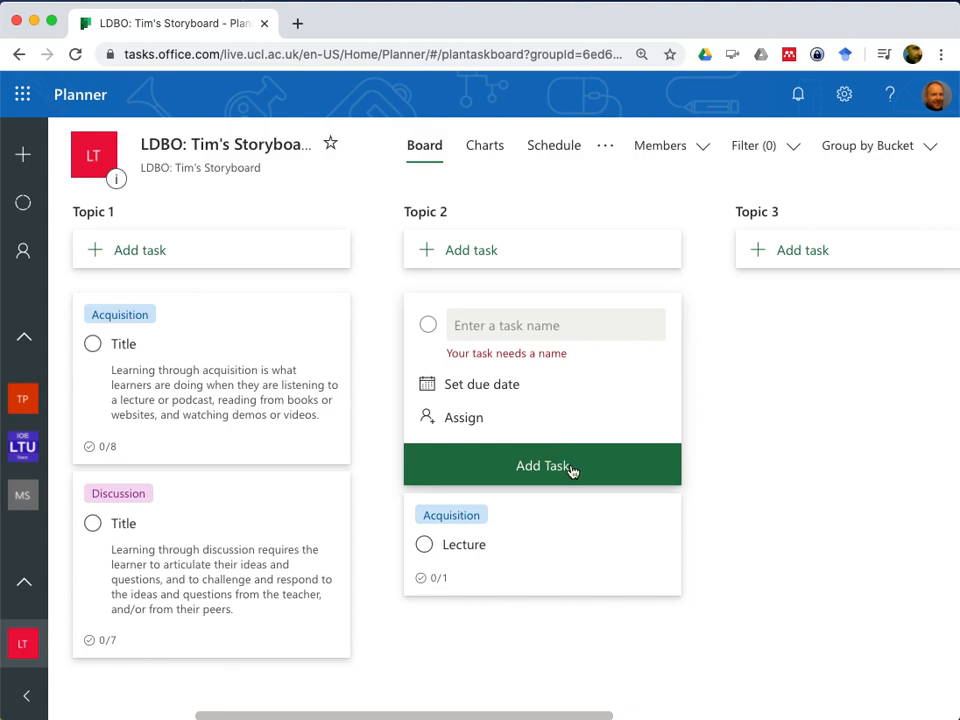
pyautogui.click(490, 324)
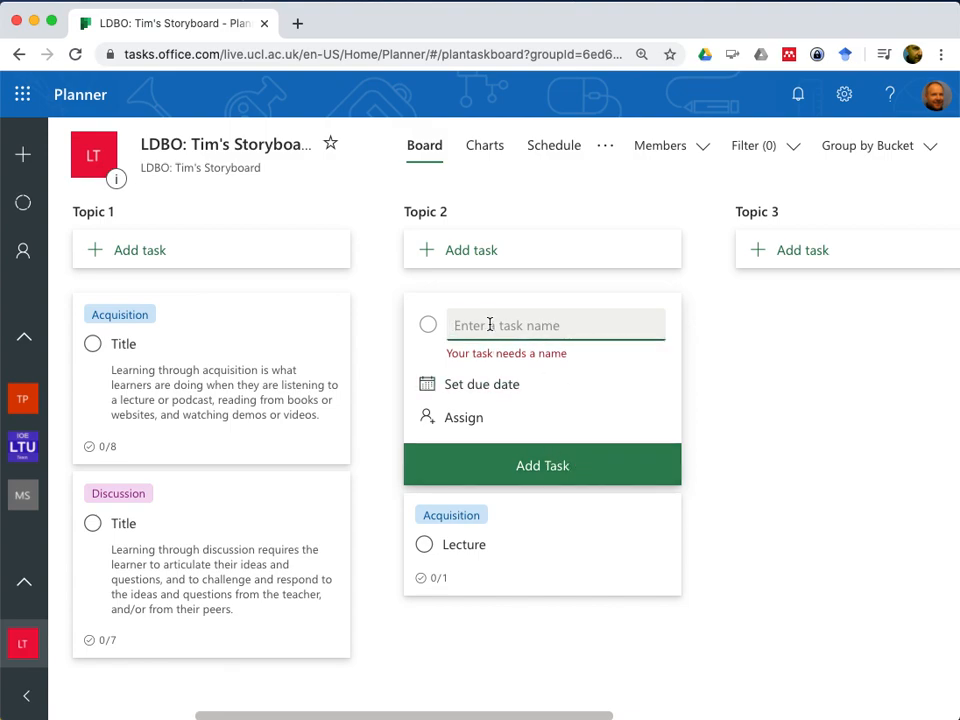
pyautogui.write('Homework')
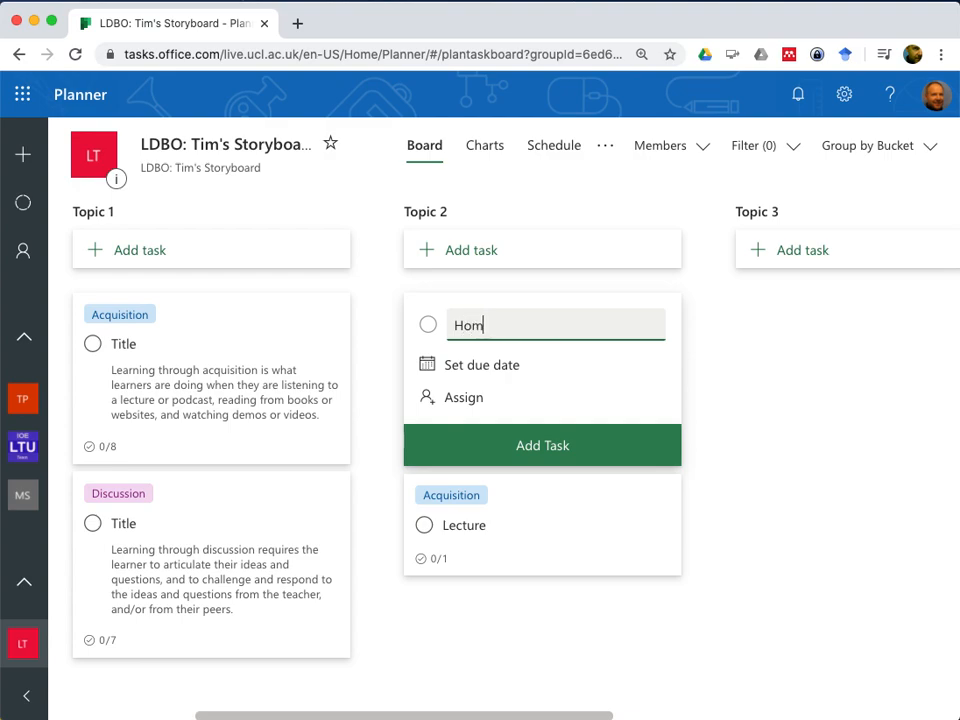
pyautogui.click(546, 443)
# Label the Homework task as Practice and move the Lecture card above it in Topic 2
pyautogui.click(542, 500)
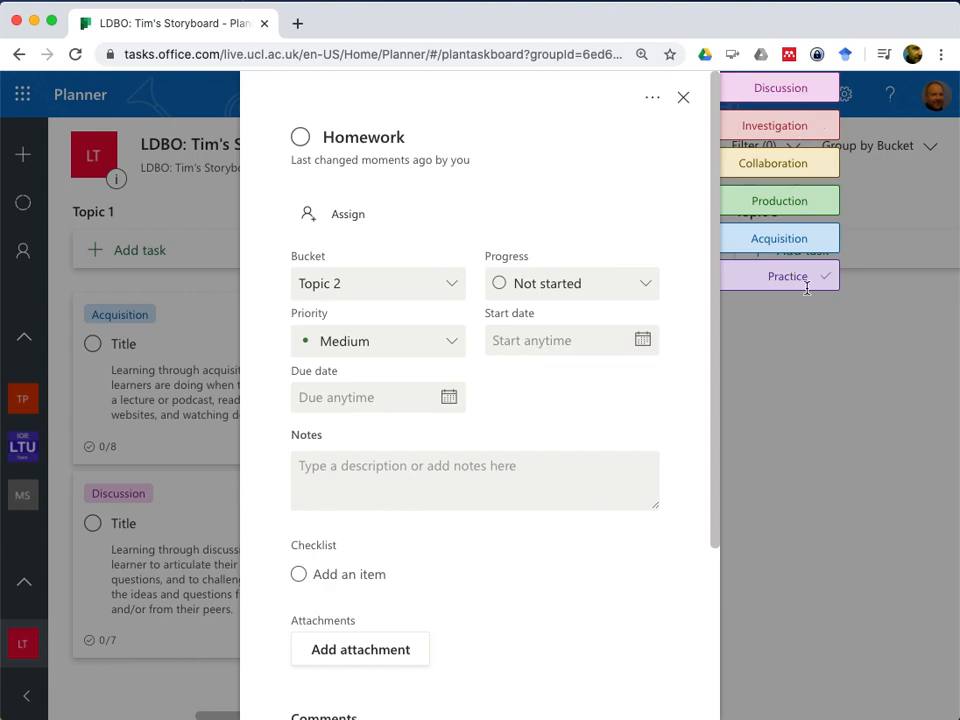
pyautogui.click(827, 279)
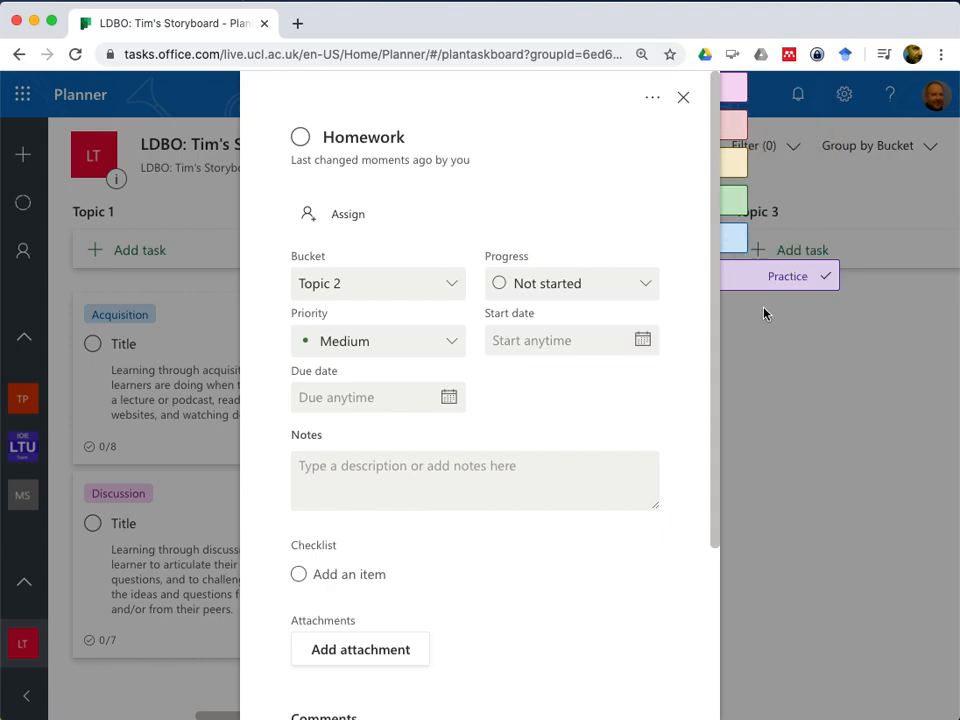
pyautogui.click(684, 99)
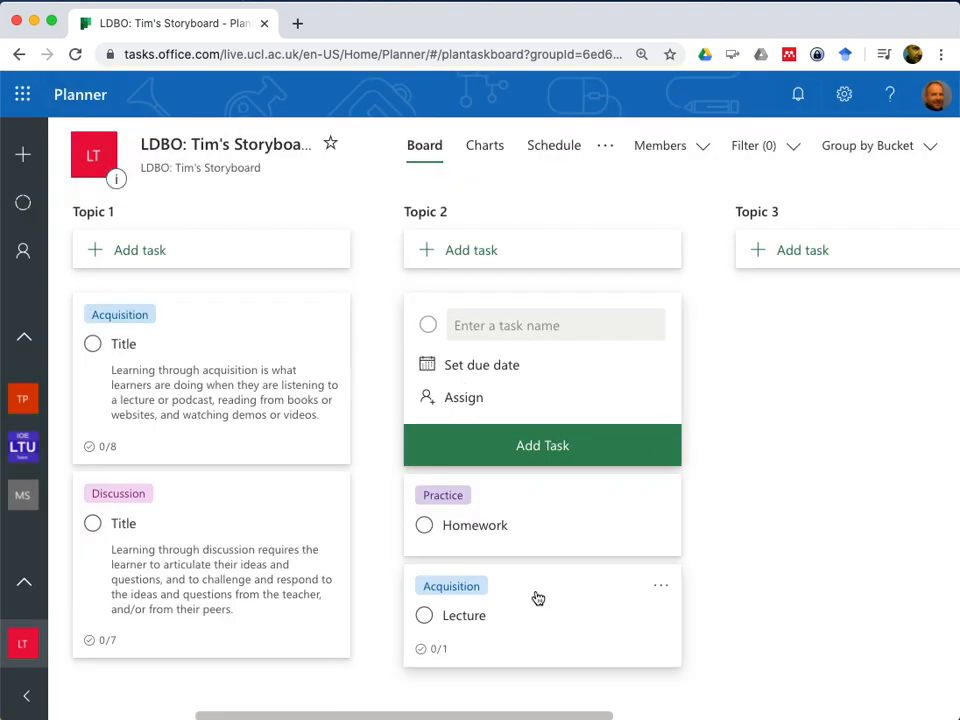
pyautogui.moveTo(539, 598); pyautogui.dragTo(529, 491)
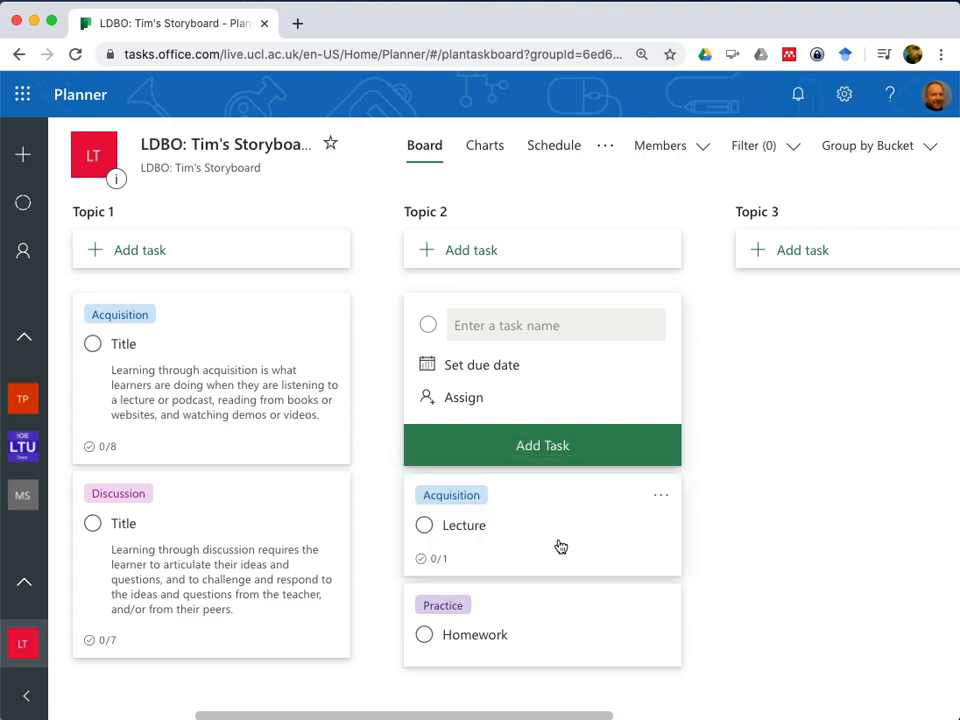
# Add a third task named Forum to the Topic 2 bucket
pyautogui.scroll(-1, 484, 645)
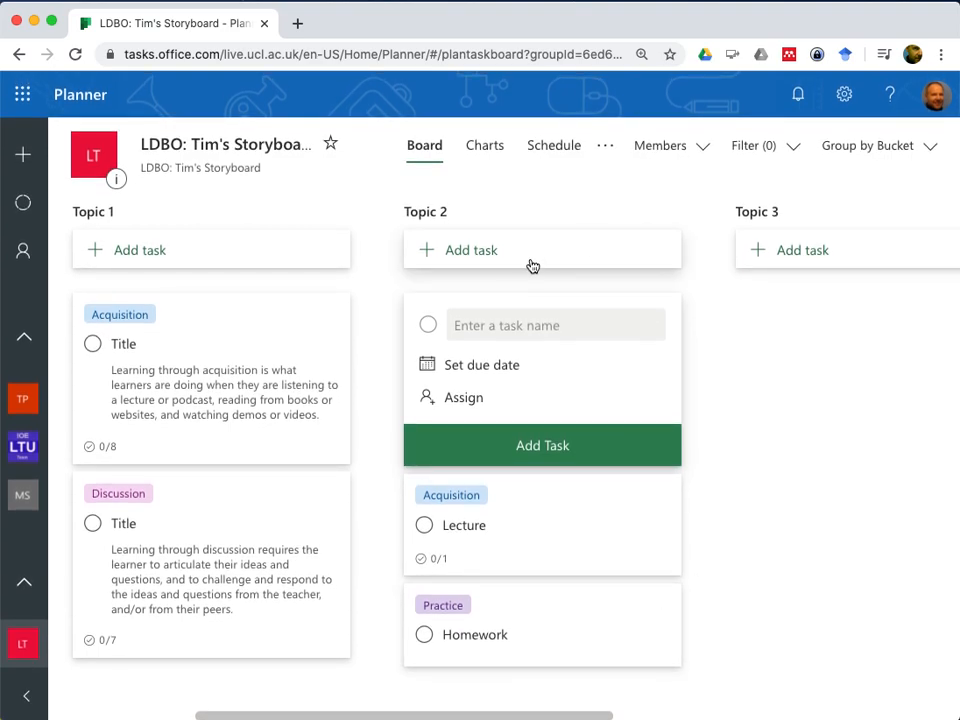
pyautogui.click(527, 325)
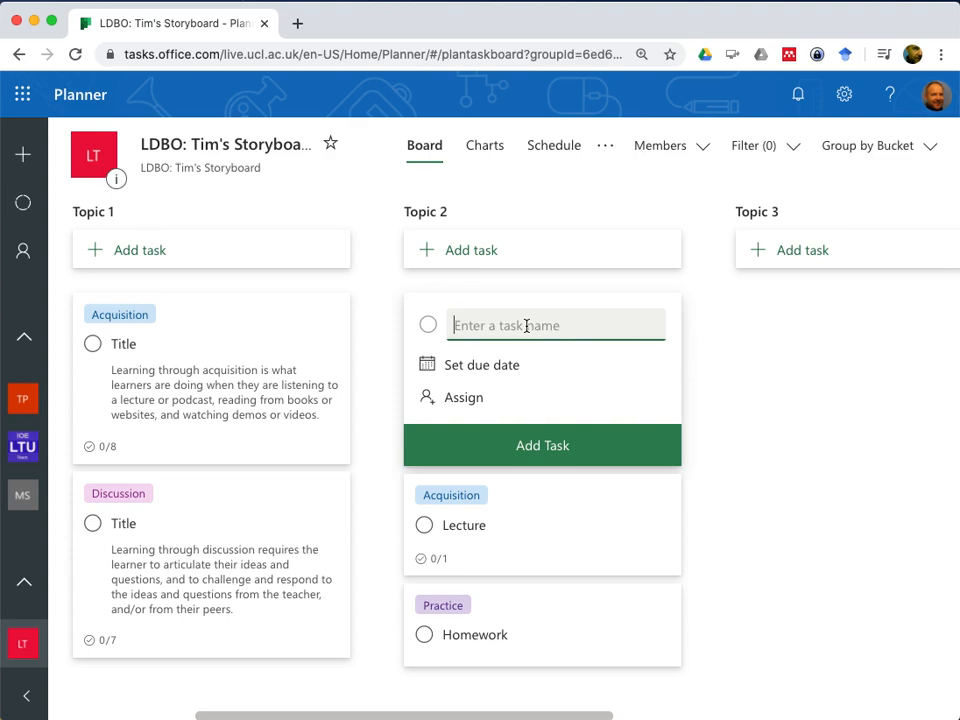
pyautogui.write('Forum')
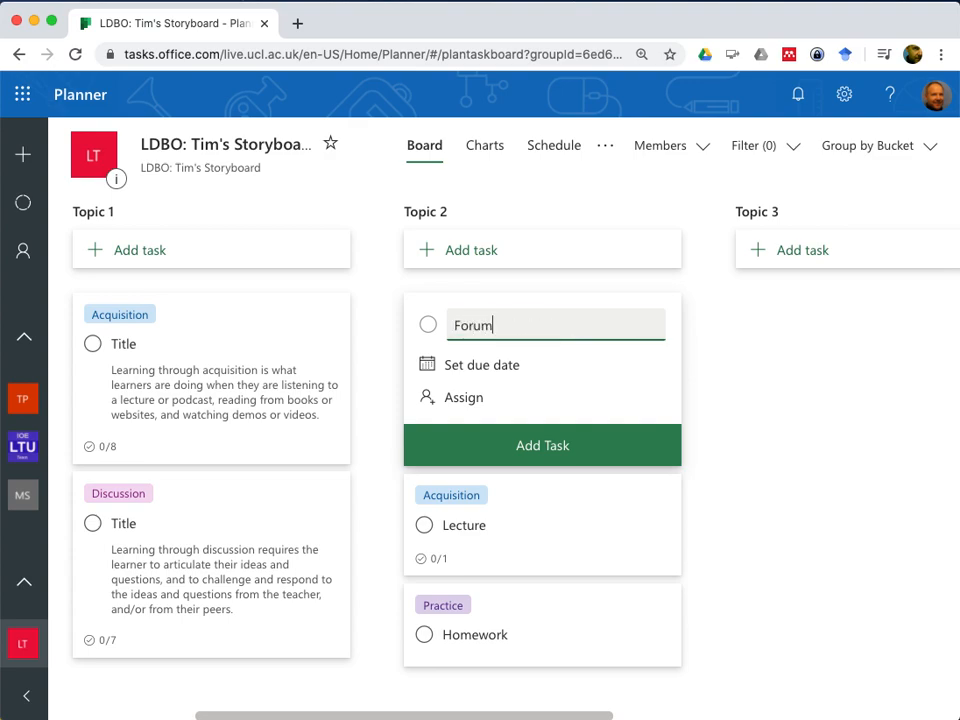
pyautogui.click(568, 445)
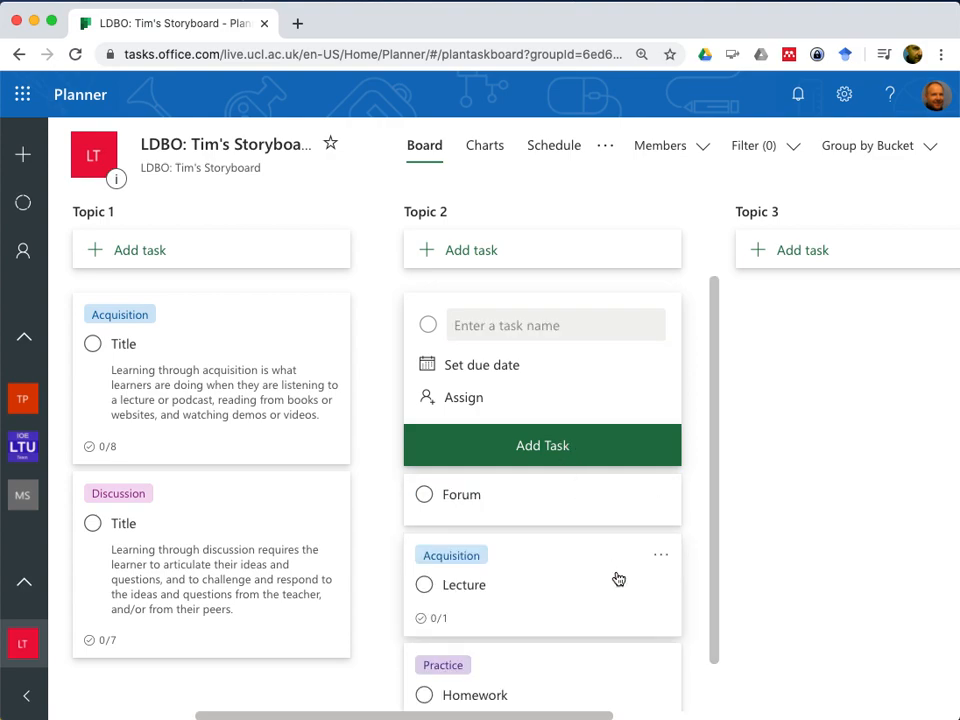
# Label the Forum task as Discussion and move its card between Lecture and Homework, closing the new task form
pyautogui.click(602, 502)
pyautogui.moveTo(783, 240)
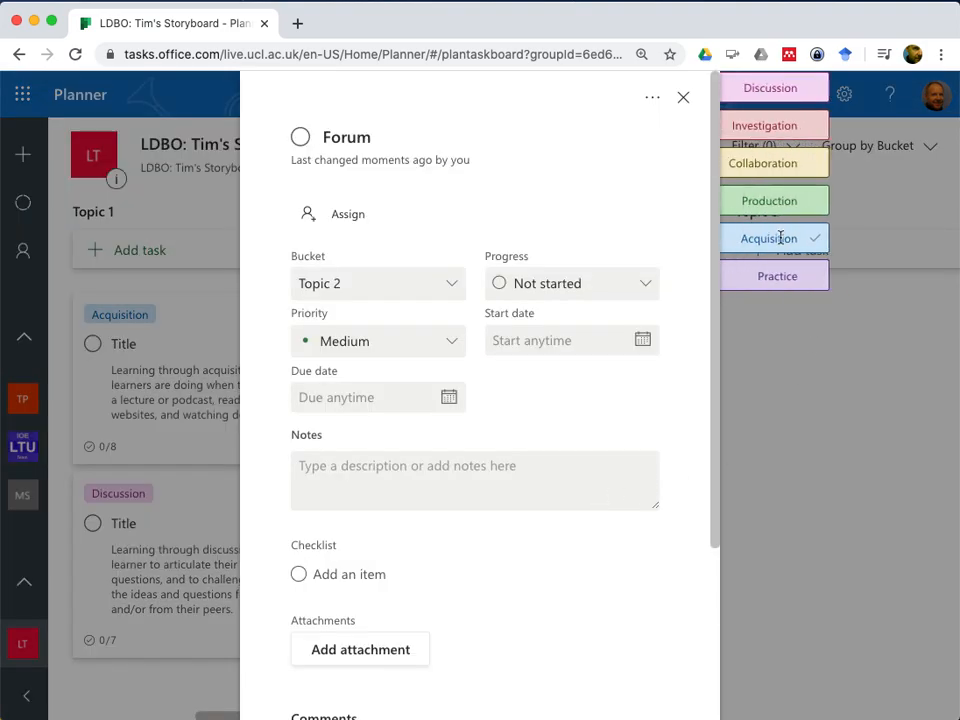
pyautogui.click(684, 99)
pyautogui.scroll(-2, 649, 587)
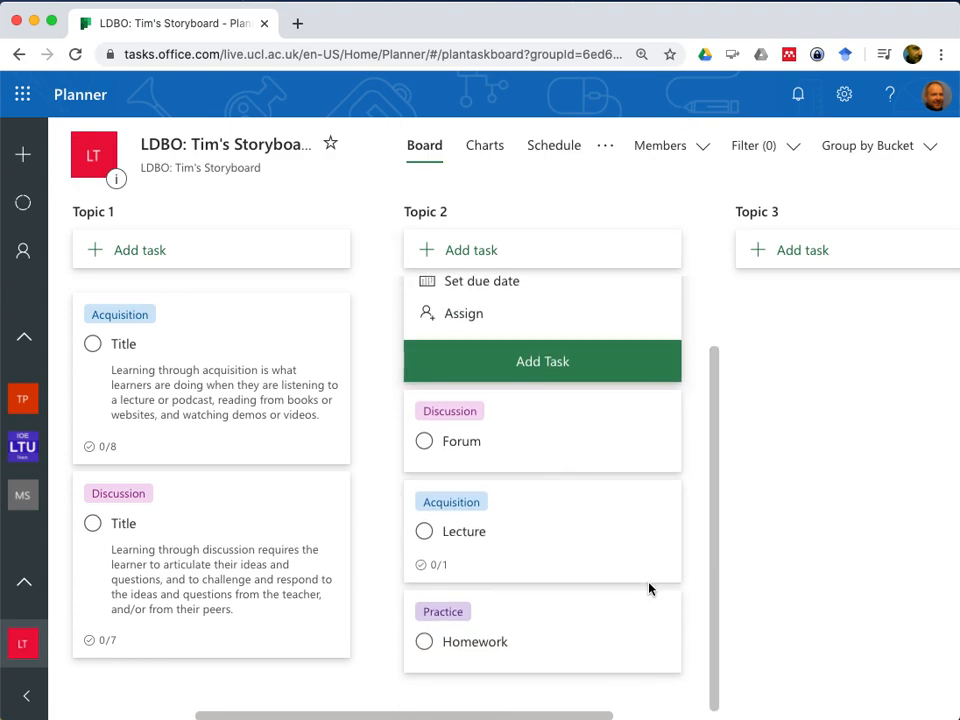
pyautogui.moveTo(566, 417); pyautogui.dragTo(589, 641)
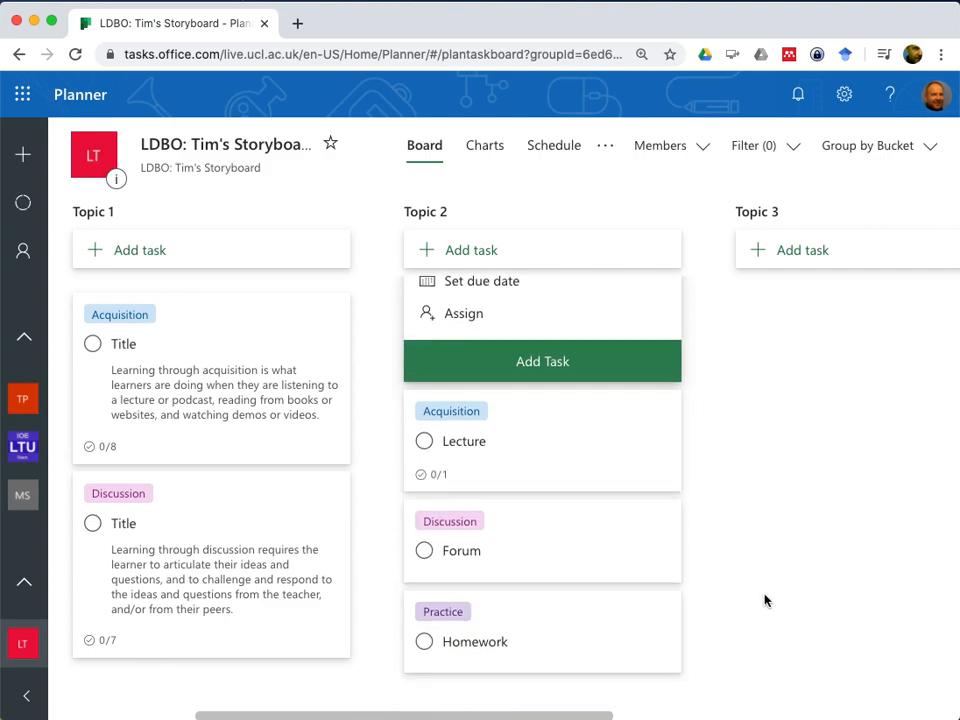
pyautogui.click(843, 596)
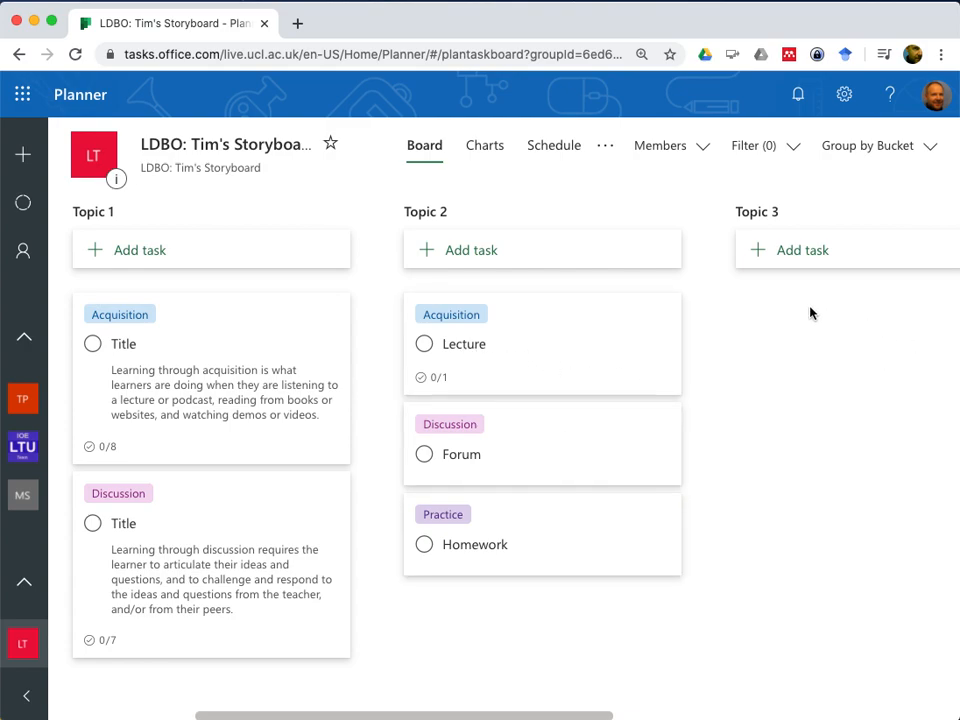
# Add the Discussion label to the Lecture task in Topic 2, keeping its Acquisition label
pyautogui.hscroll(1, 840, 322)
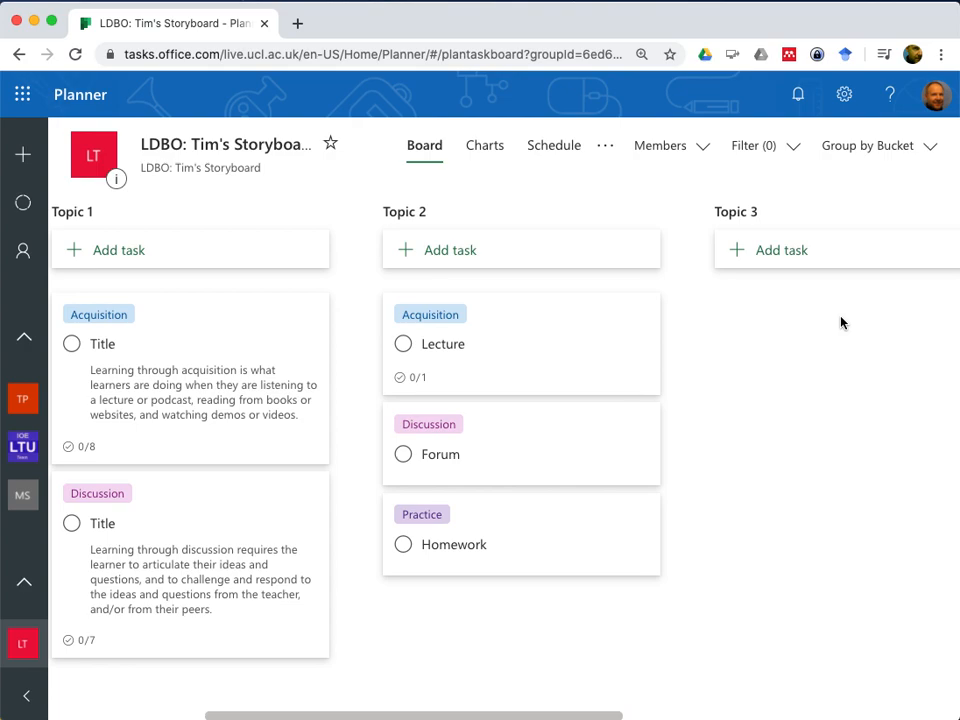
pyautogui.hscroll(-3, 840, 322)
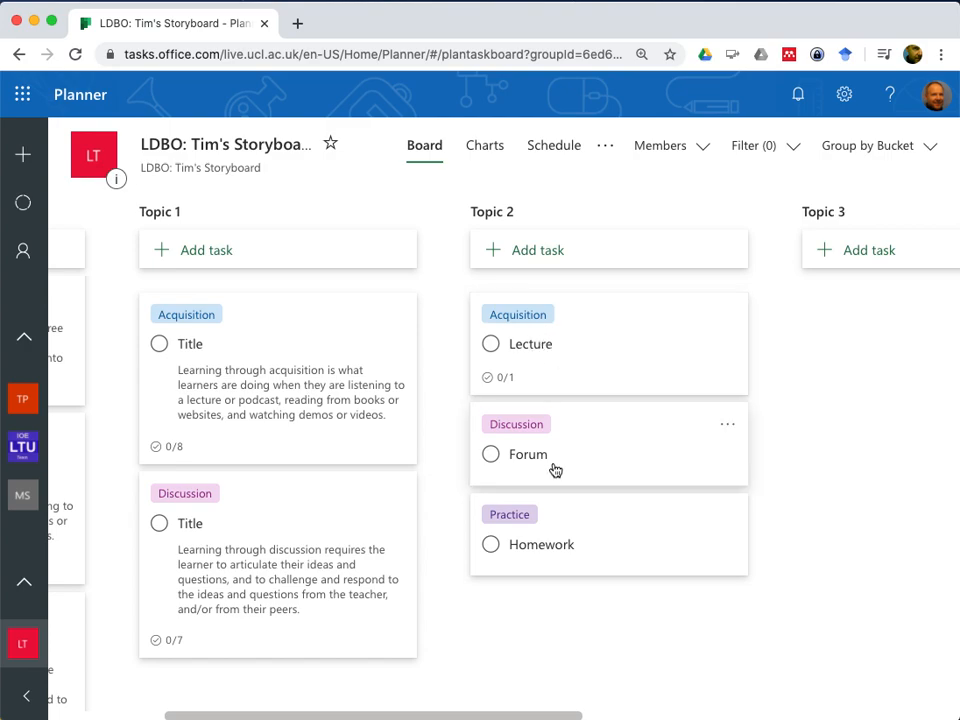
pyautogui.click(662, 330)
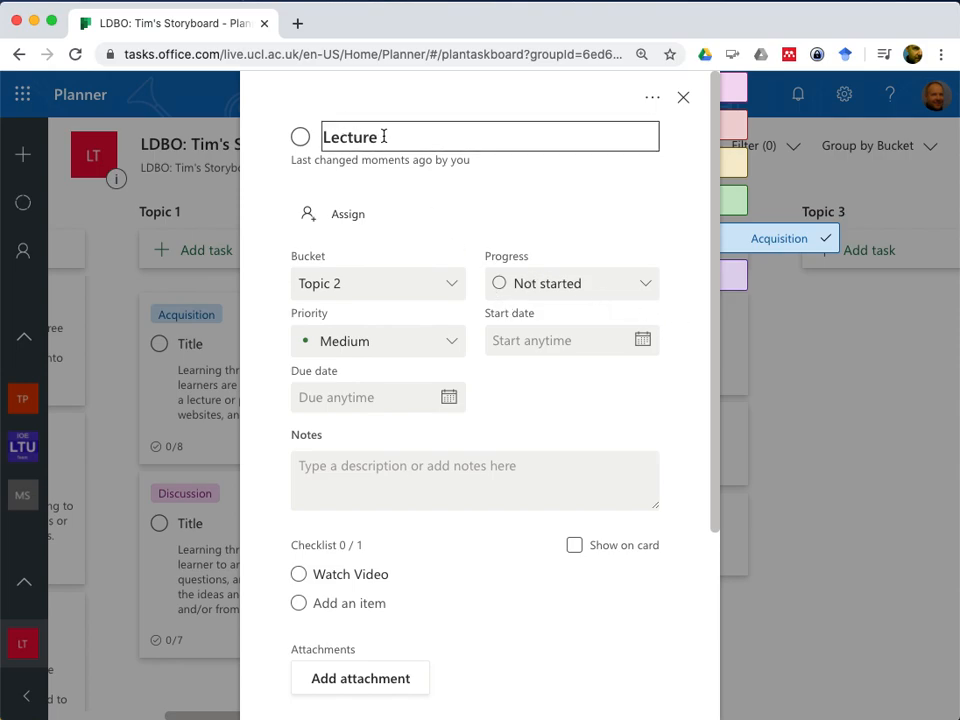
pyautogui.click(817, 248)
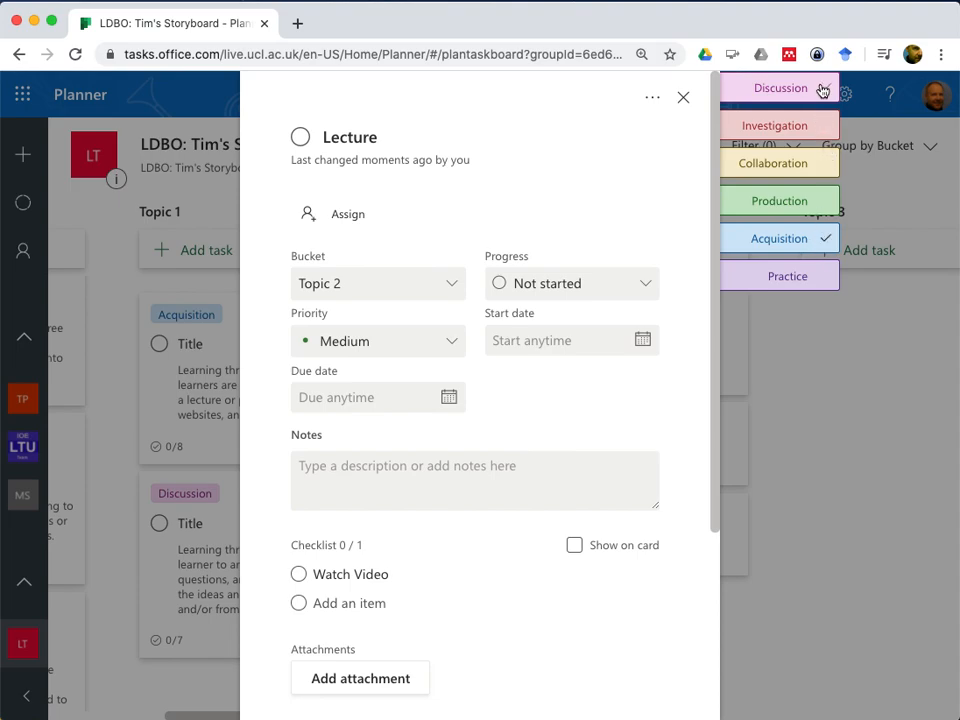
pyautogui.click(824, 89)
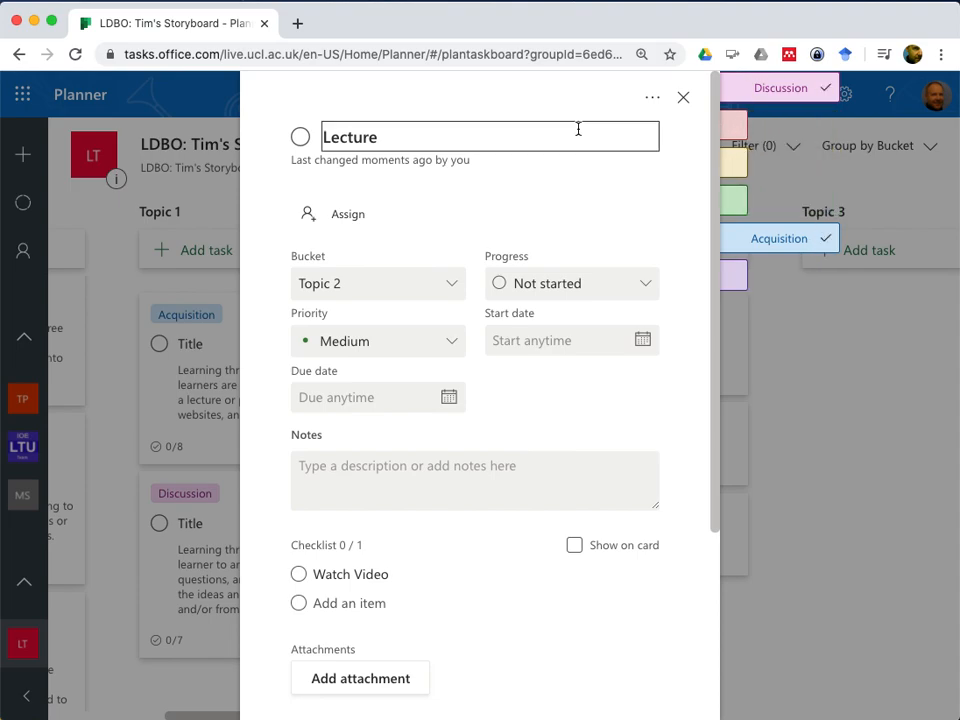
pyautogui.click(684, 97)
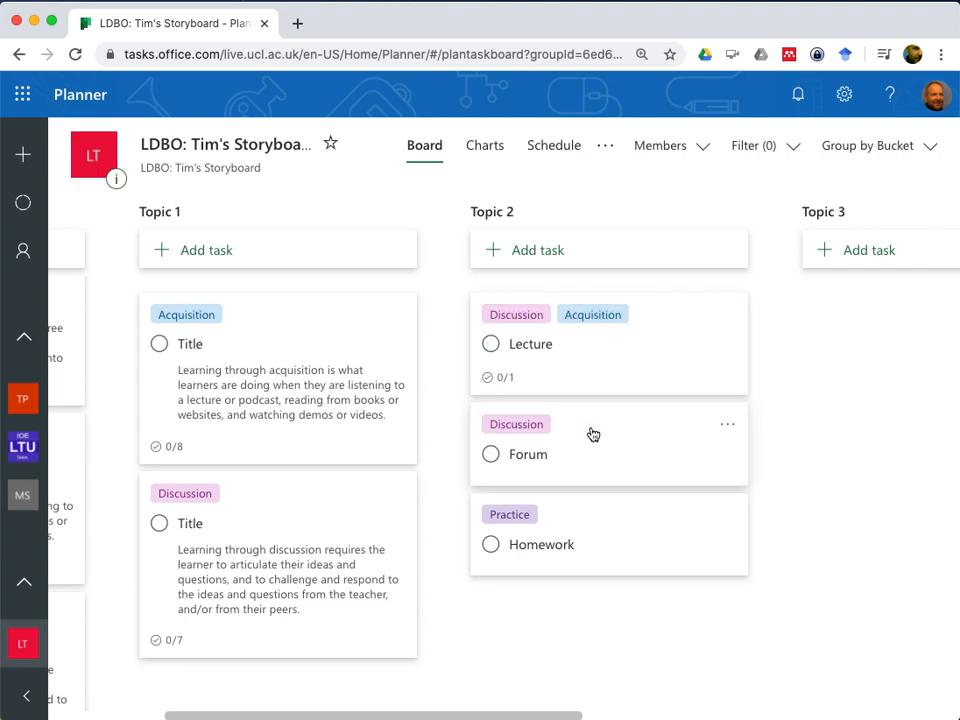
# Delete the Forum task from Topic 2
pyautogui.click(726, 429)
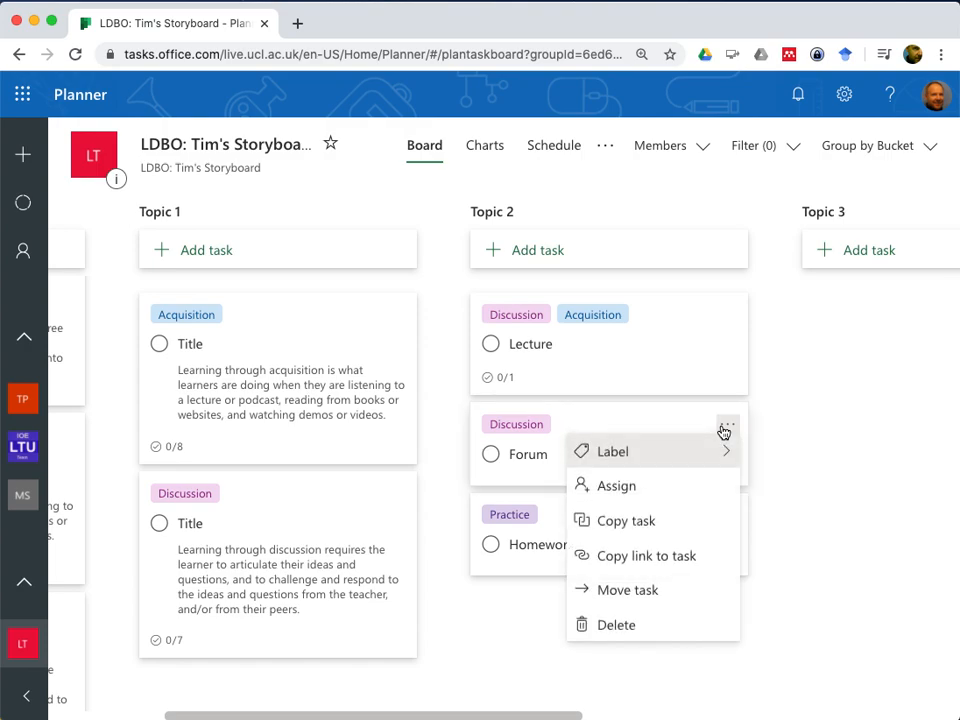
pyautogui.click(624, 624)
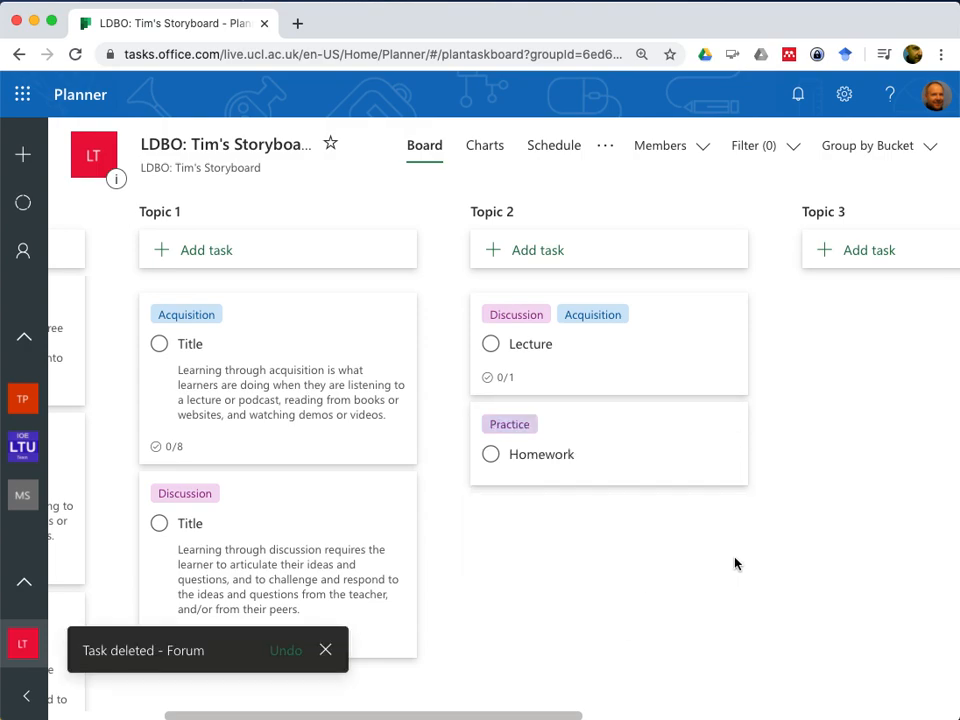
pyautogui.moveTo(675, 437)
pyautogui.hscroll(3, 849, 347)
pyautogui.moveTo(310, 410)
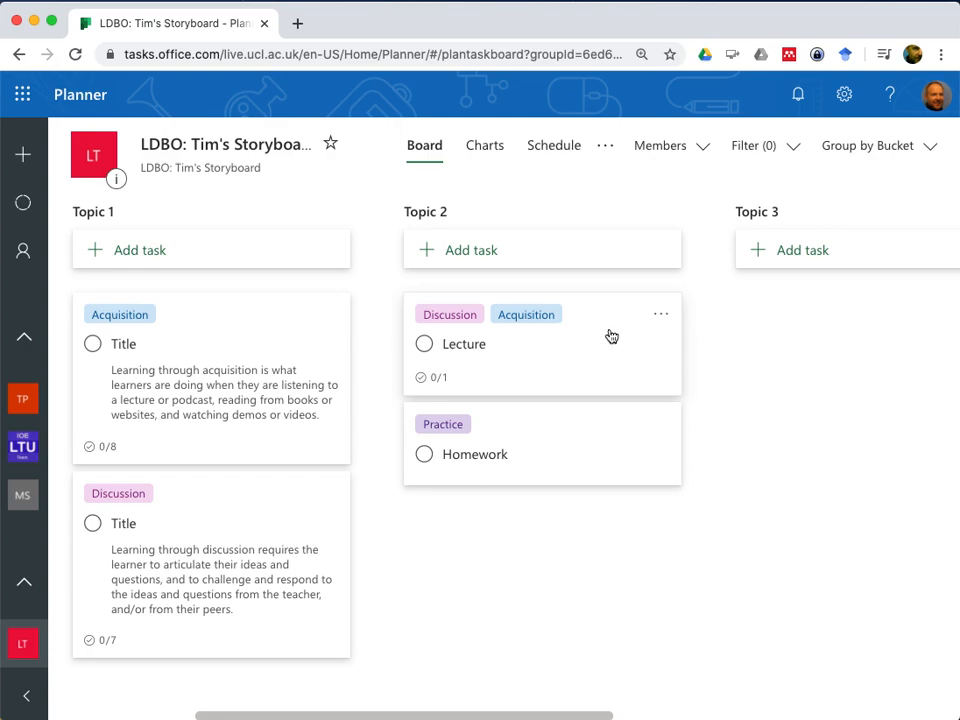
# In Topic 1's Acquisition task, mark every checklist item as complete except "Watch recorded lectures."
pyautogui.hscroll(-5, 189, 349)
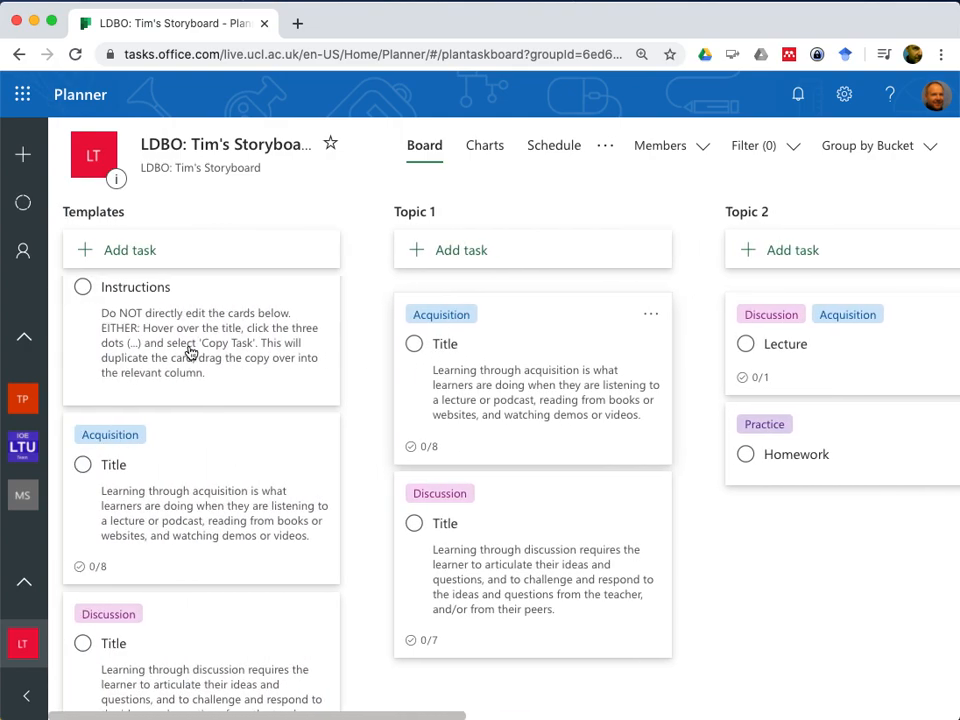
pyautogui.hscroll(5, 531, 426)
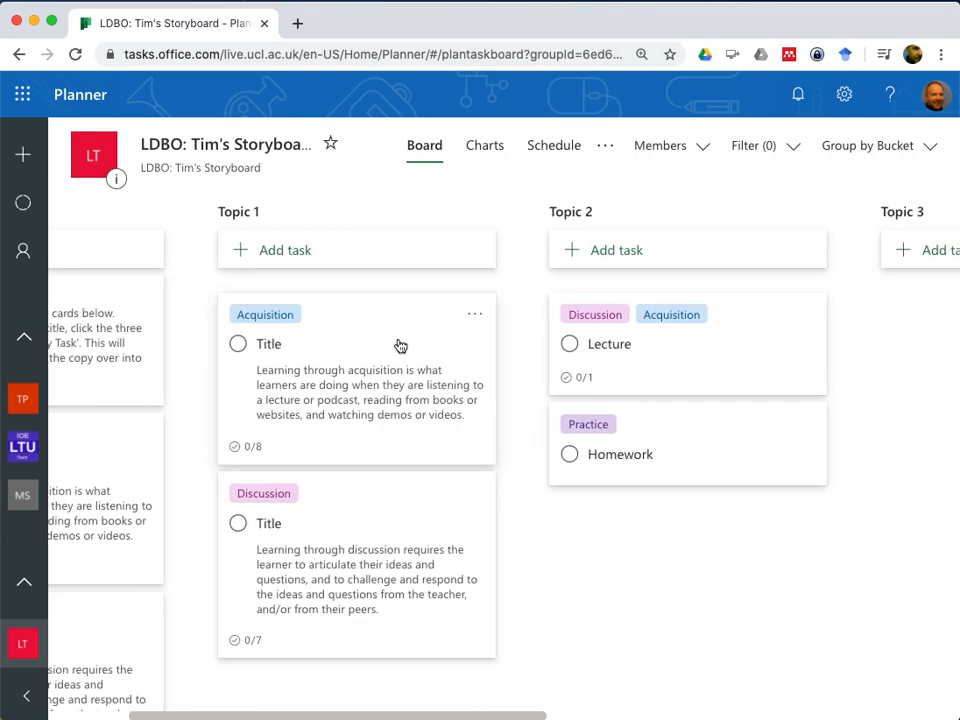
pyautogui.click(393, 335)
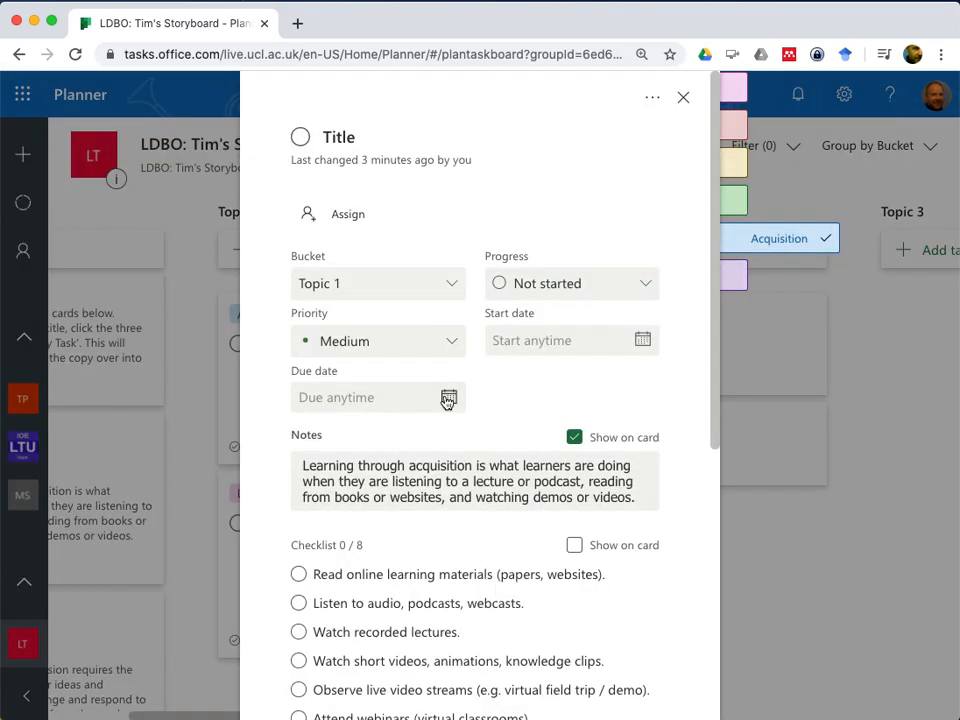
pyautogui.scroll(-5, 448, 400)
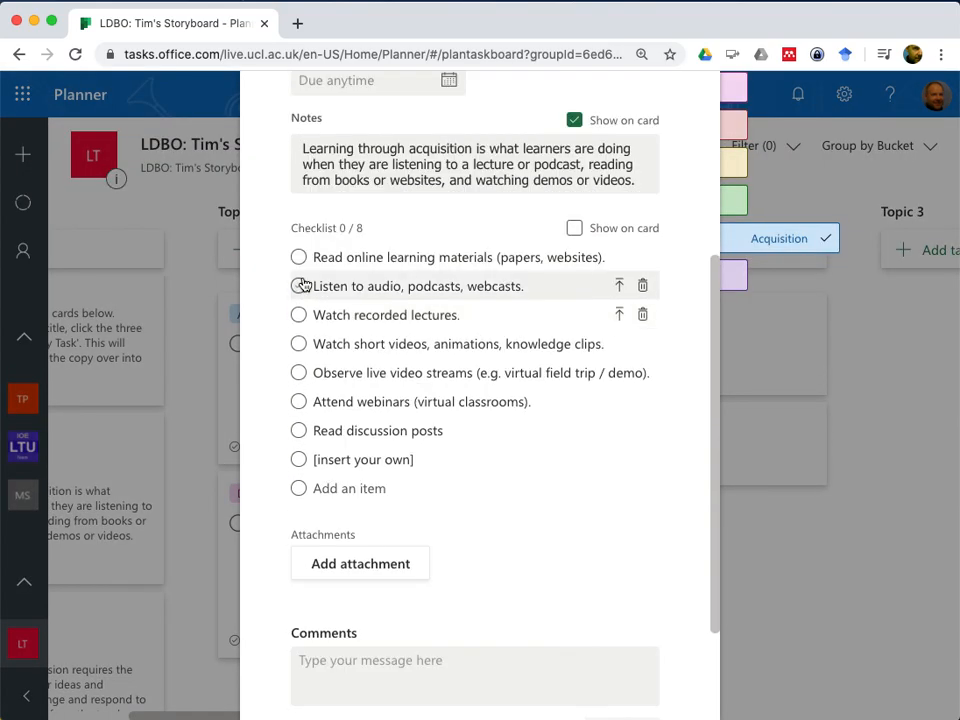
pyautogui.click(299, 286)
pyautogui.click(298, 257)
pyautogui.click(298, 343)
pyautogui.click(299, 373)
pyautogui.click(299, 401)
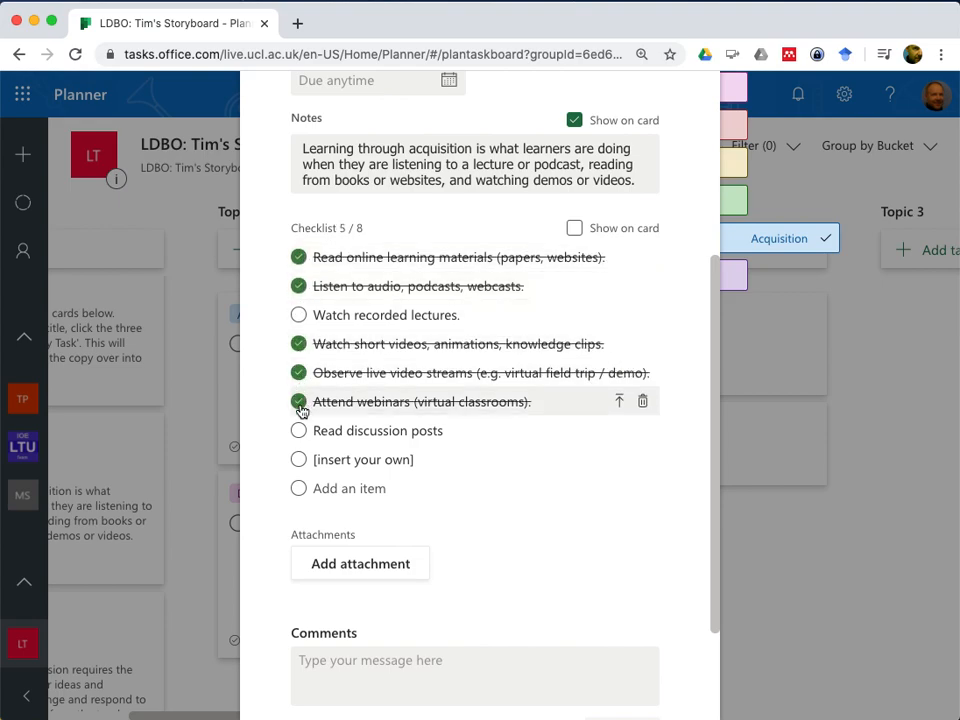
pyautogui.click(299, 431)
pyautogui.click(299, 459)
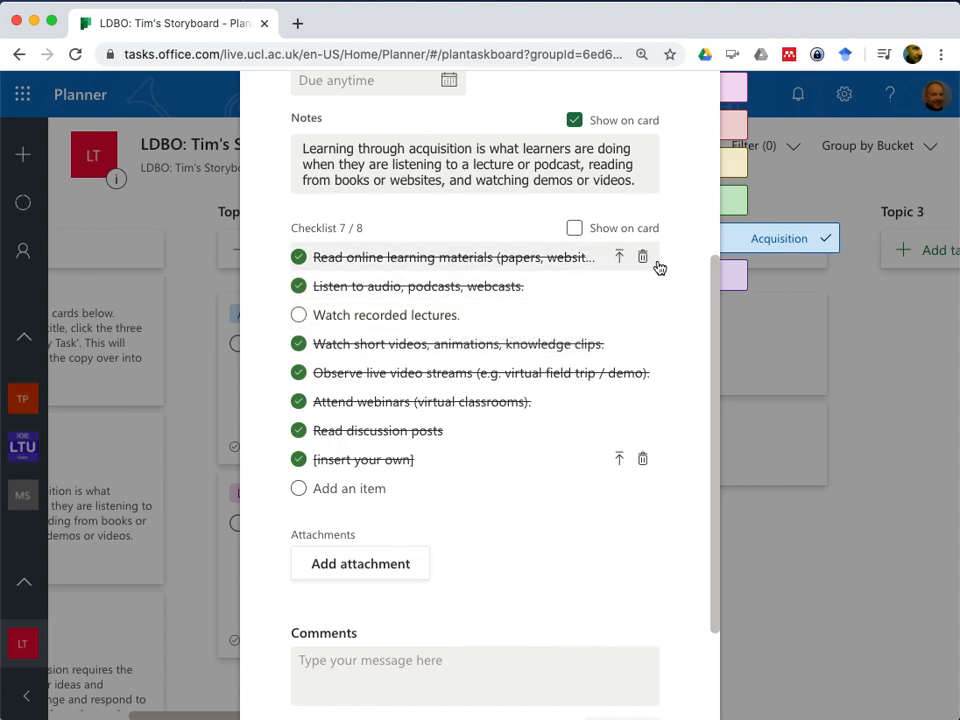
# Delete all the completed checklist items from Topic 1's Acquisition task, keeping only "Watch recorded lectures.", and close the task
pyautogui.click(643, 257)
pyautogui.click(643, 258)
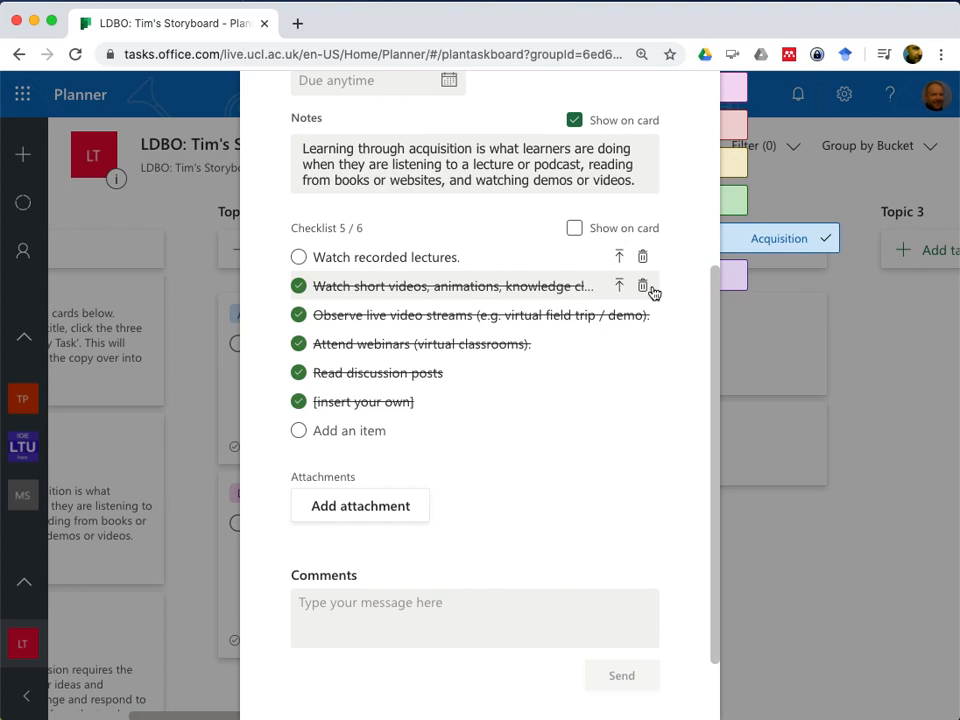
pyautogui.click(644, 287)
pyautogui.click(644, 287)
pyautogui.click(644, 287)
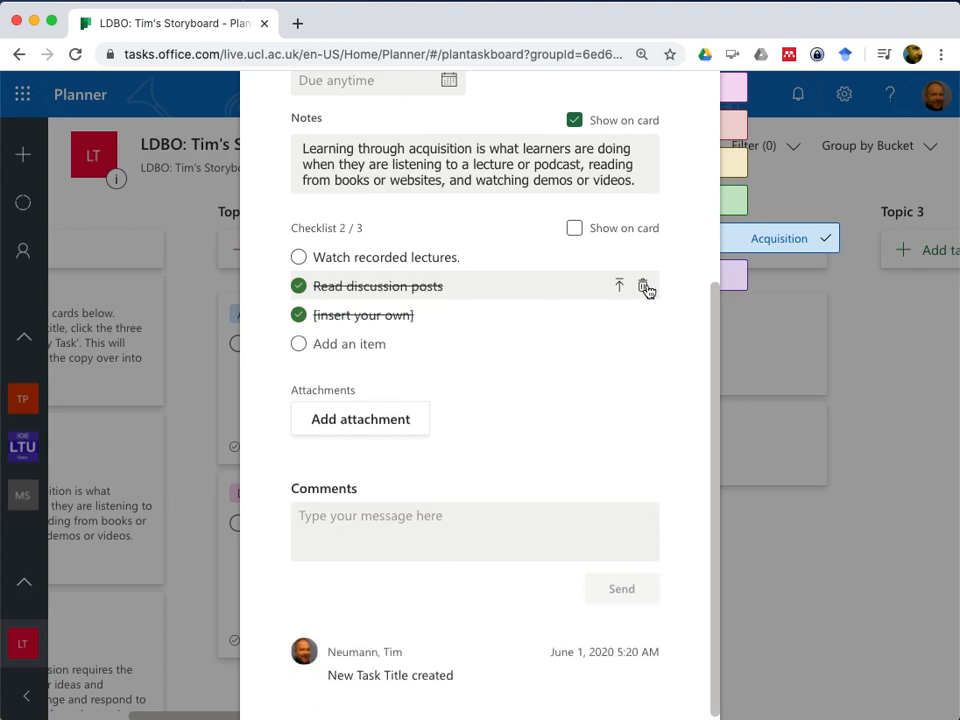
pyautogui.click(644, 287)
pyautogui.click(643, 311)
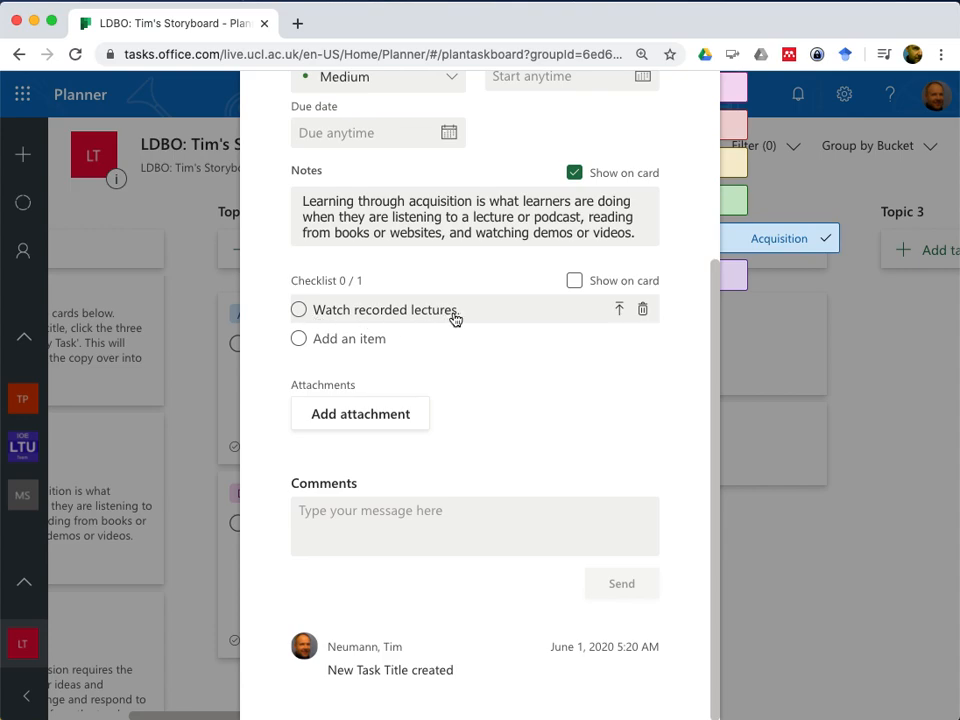
pyautogui.scroll(5, 455, 319)
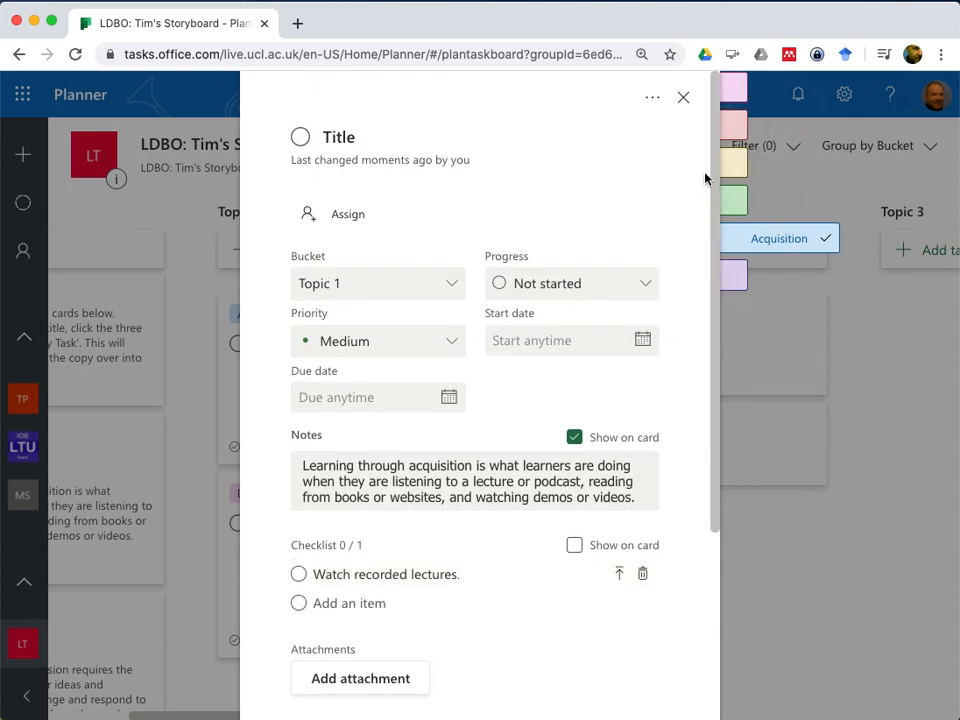
pyautogui.click(685, 98)
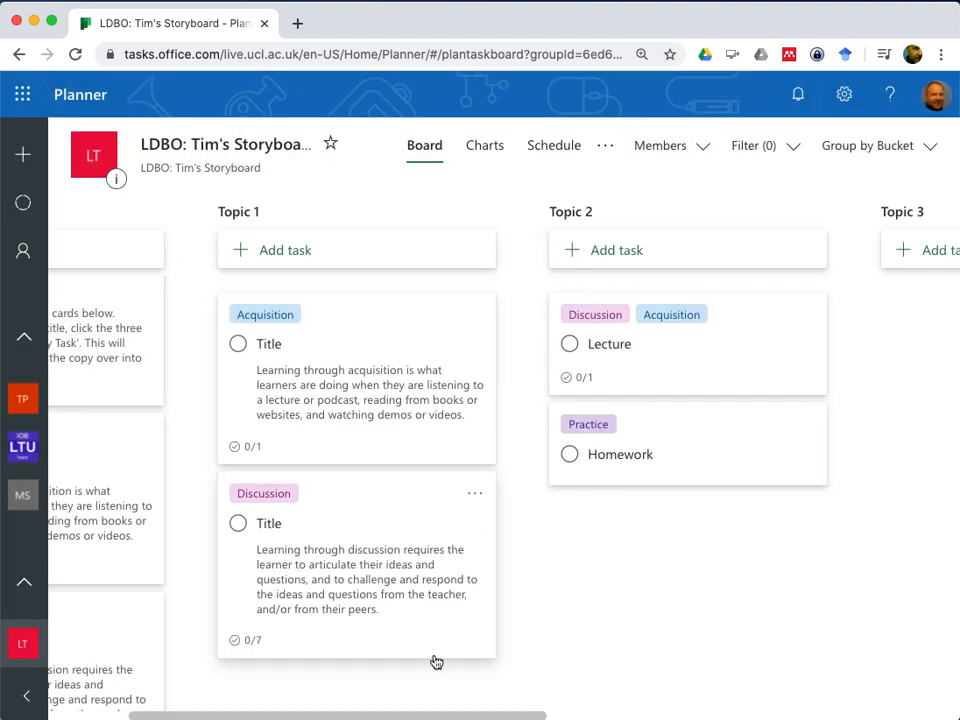
# In Topic 1's Discussion task, delete all checklist items except "Posting and replying to asynchronous discussion forums.", and close the task
pyautogui.click(377, 489)
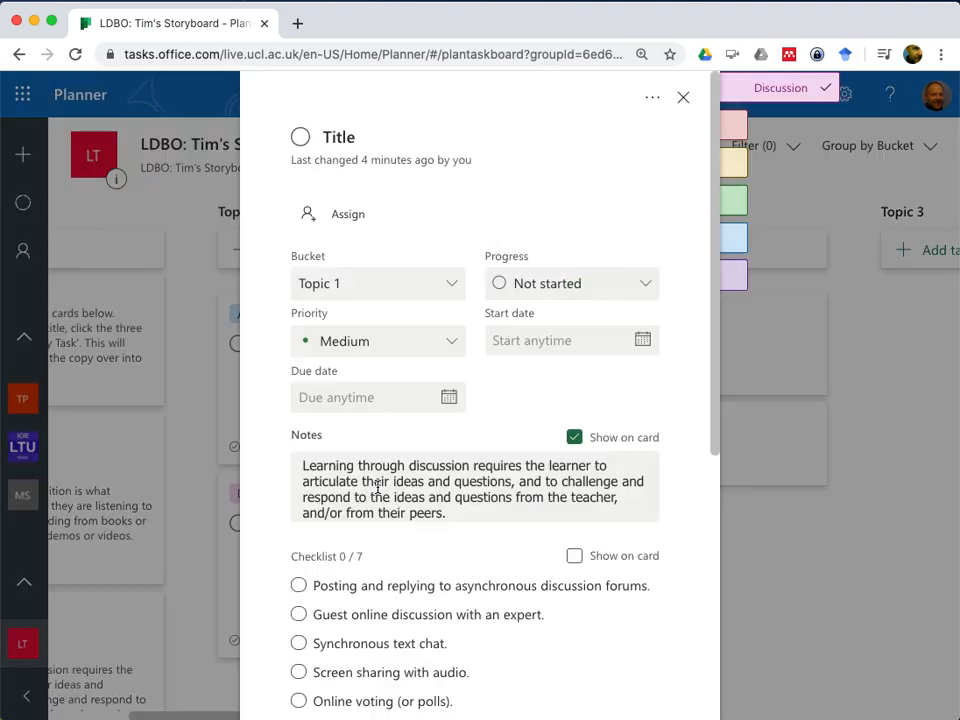
pyautogui.scroll(-5, 414, 542)
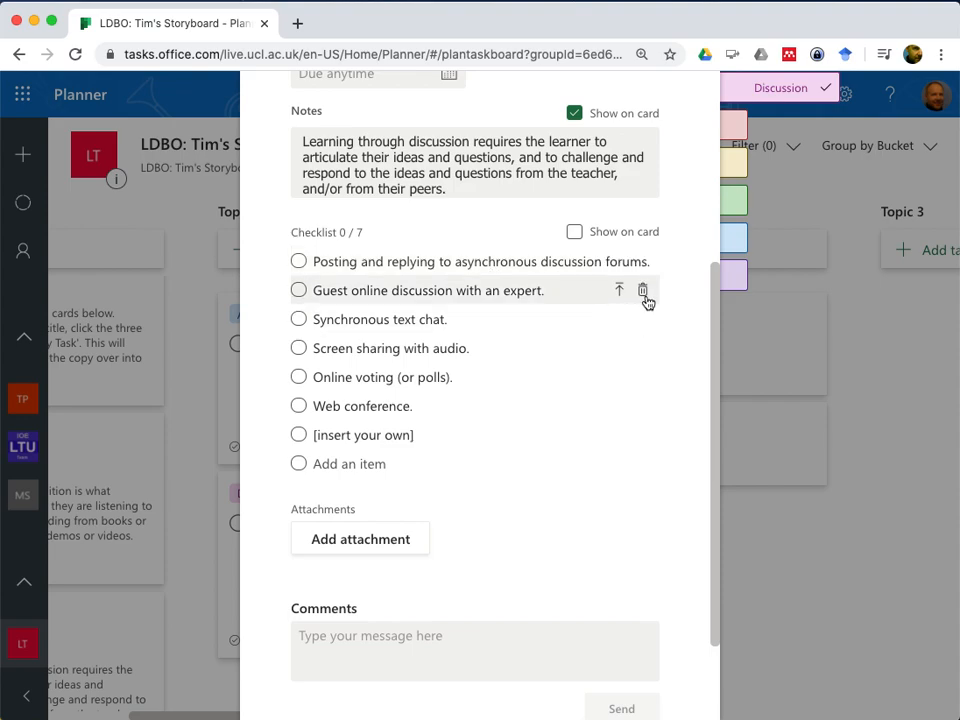
pyautogui.click(644, 293)
pyautogui.click(645, 295)
pyautogui.click(645, 295)
pyautogui.click(645, 295)
pyautogui.click(645, 297)
pyautogui.click(644, 309)
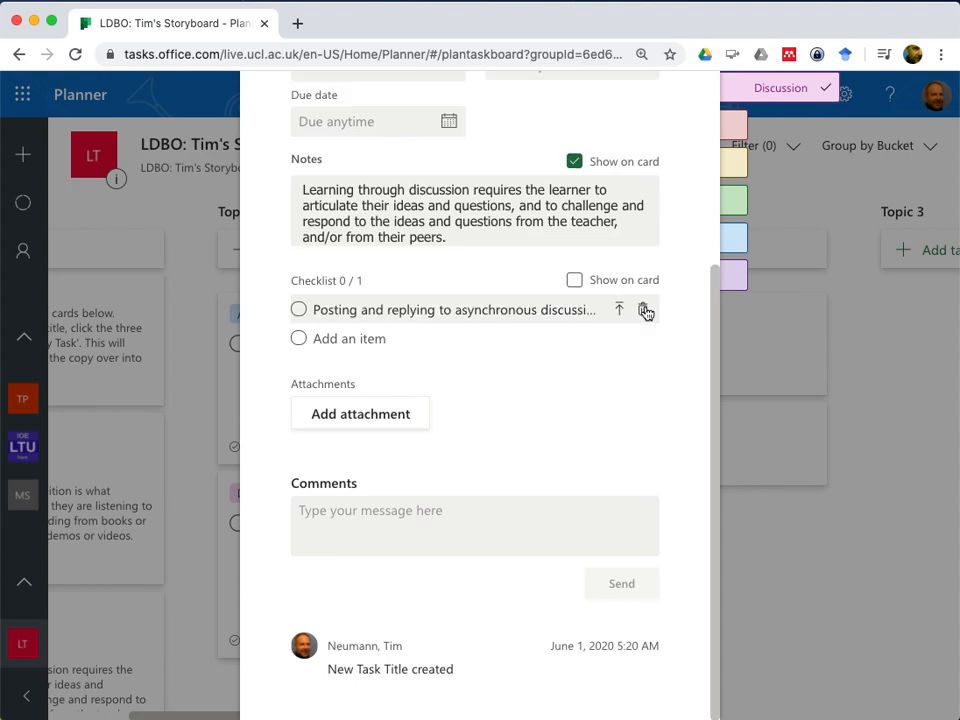
pyautogui.scroll(3, 586, 375)
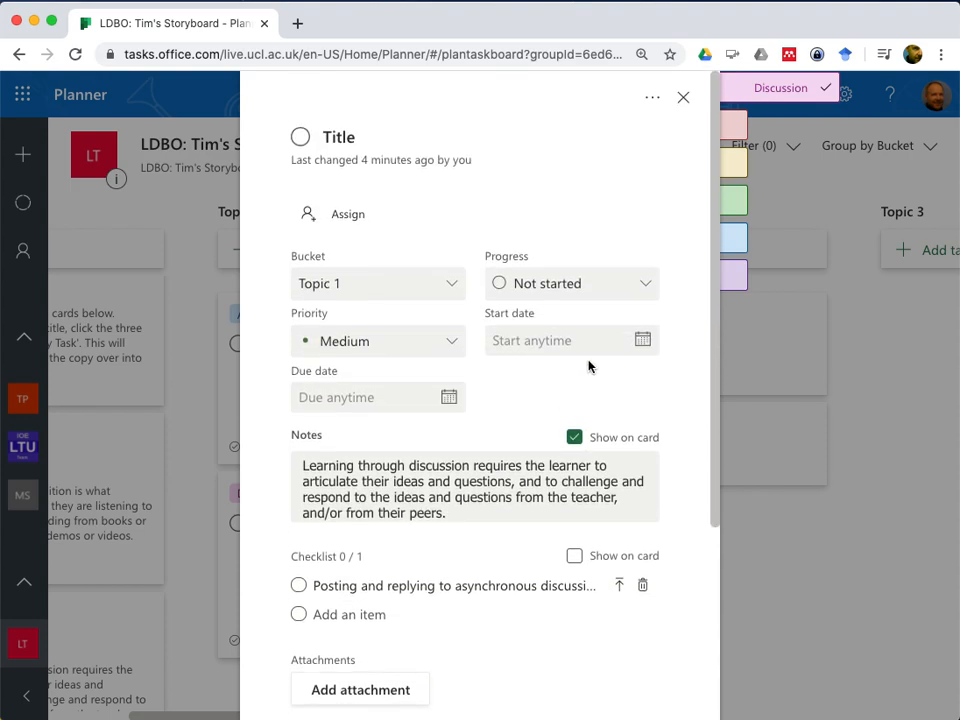
pyautogui.click(684, 97)
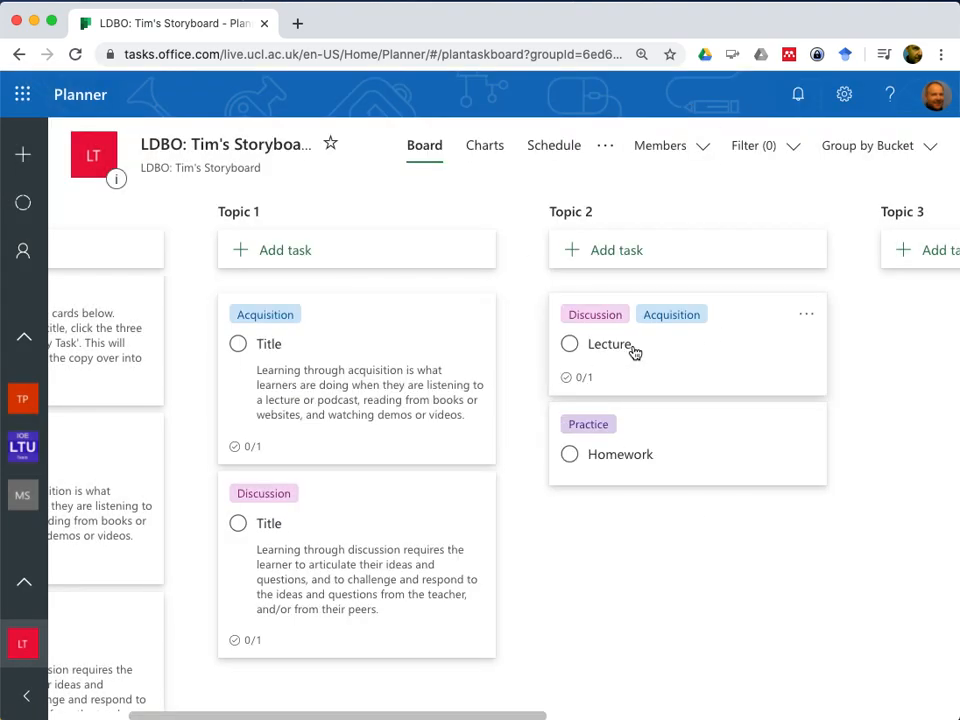
# Add the checklist item "Run a simulation" to the Homework task in Topic 2 and close the task
pyautogui.click(731, 446)
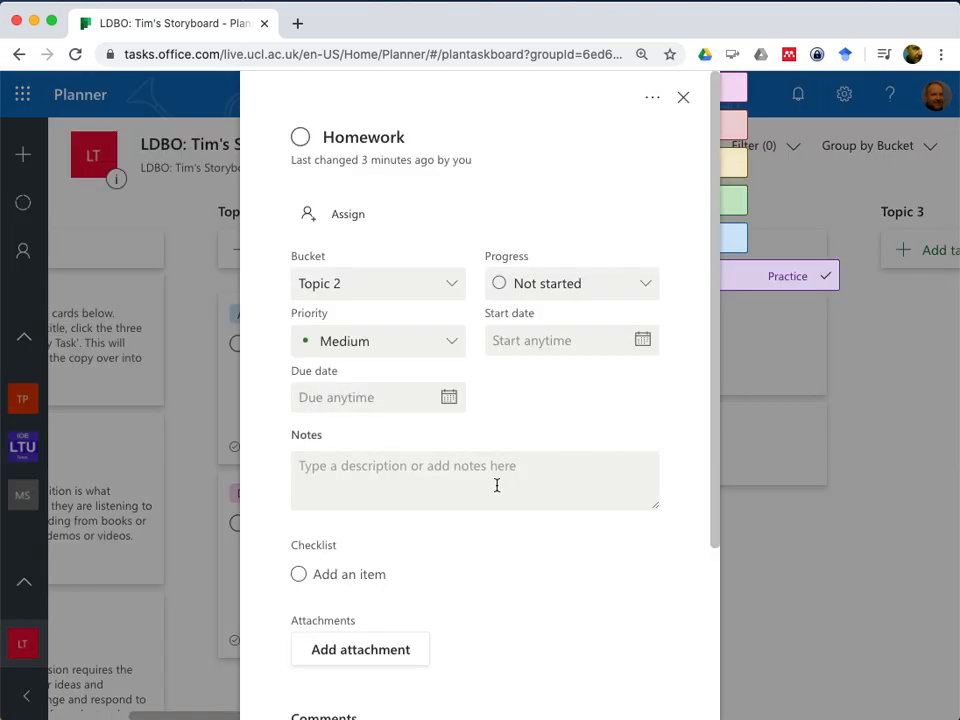
pyautogui.scroll(-5, 484, 491)
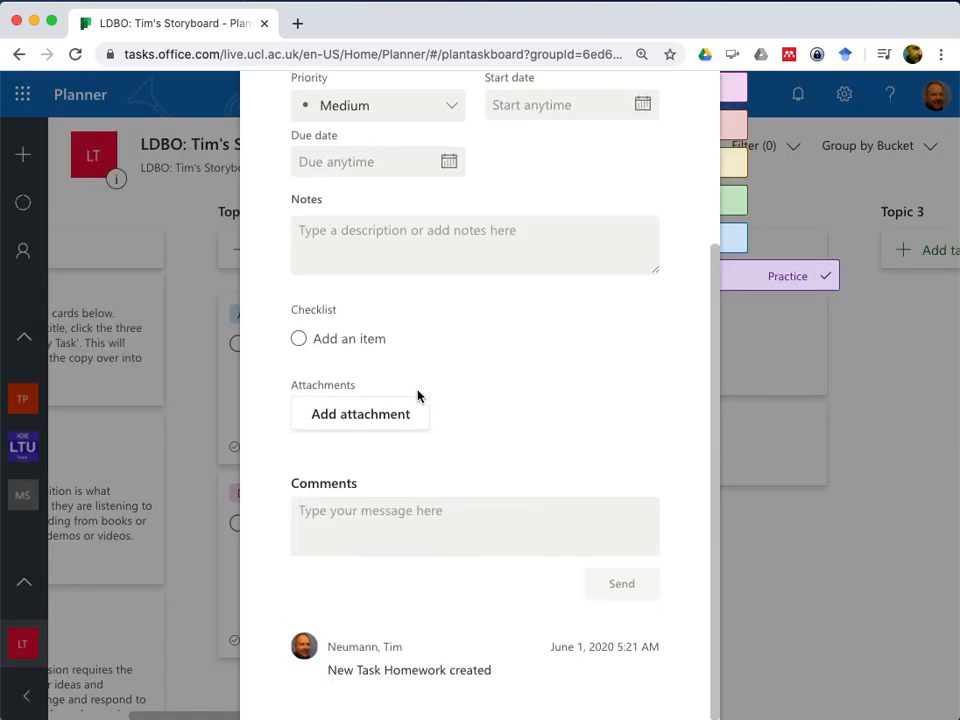
pyautogui.click(490, 332)
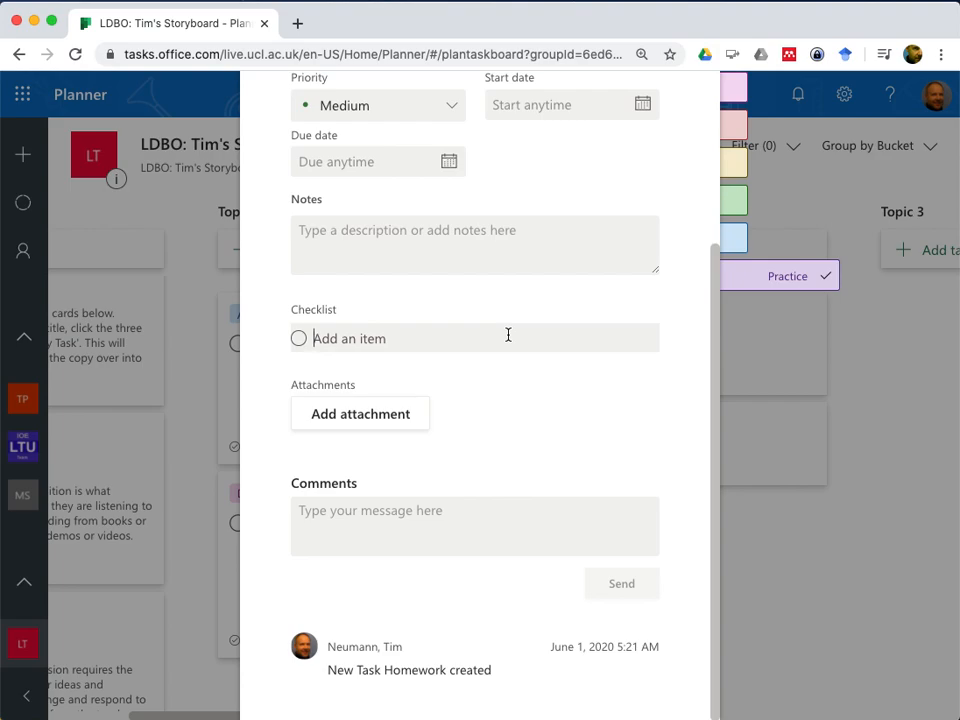
pyautogui.write('Run a simulation')
pyautogui.press('Return')
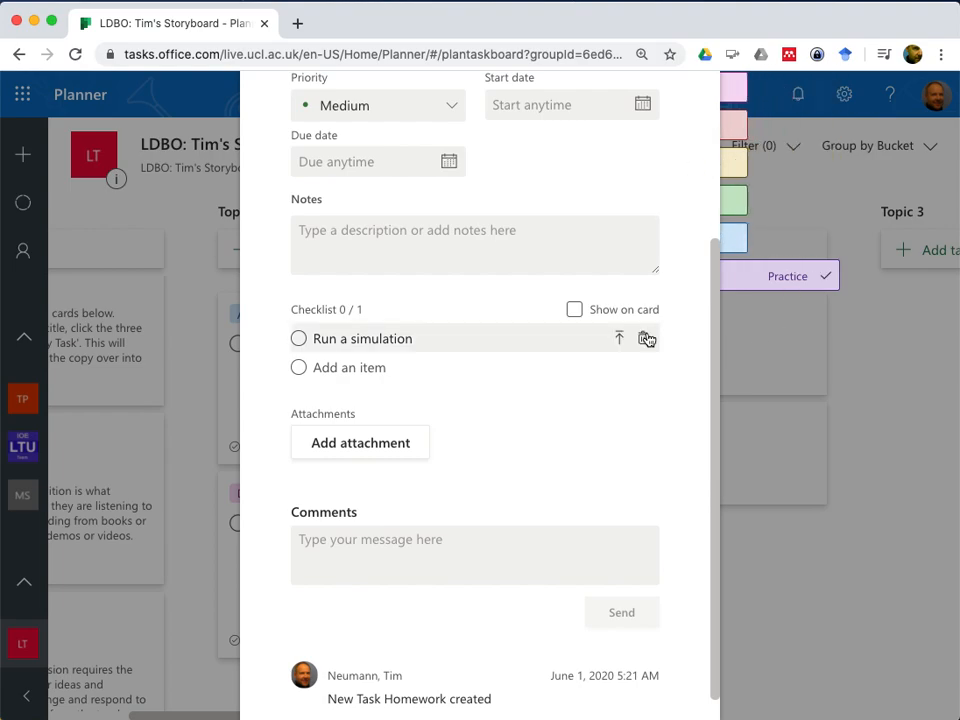
pyautogui.scroll(5, 646, 339)
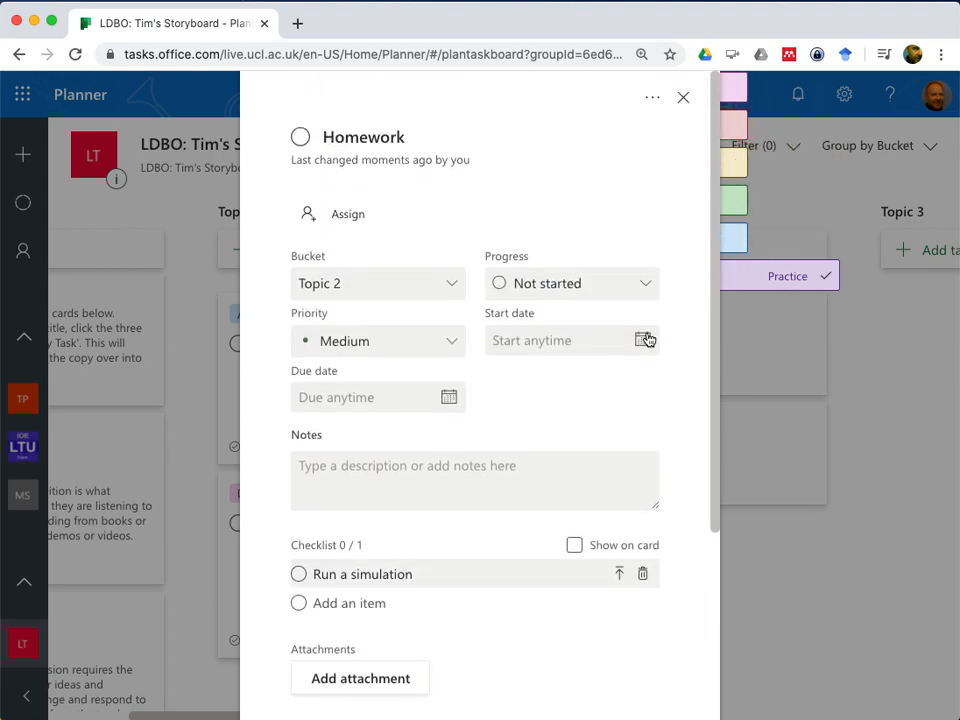
pyautogui.click(684, 98)
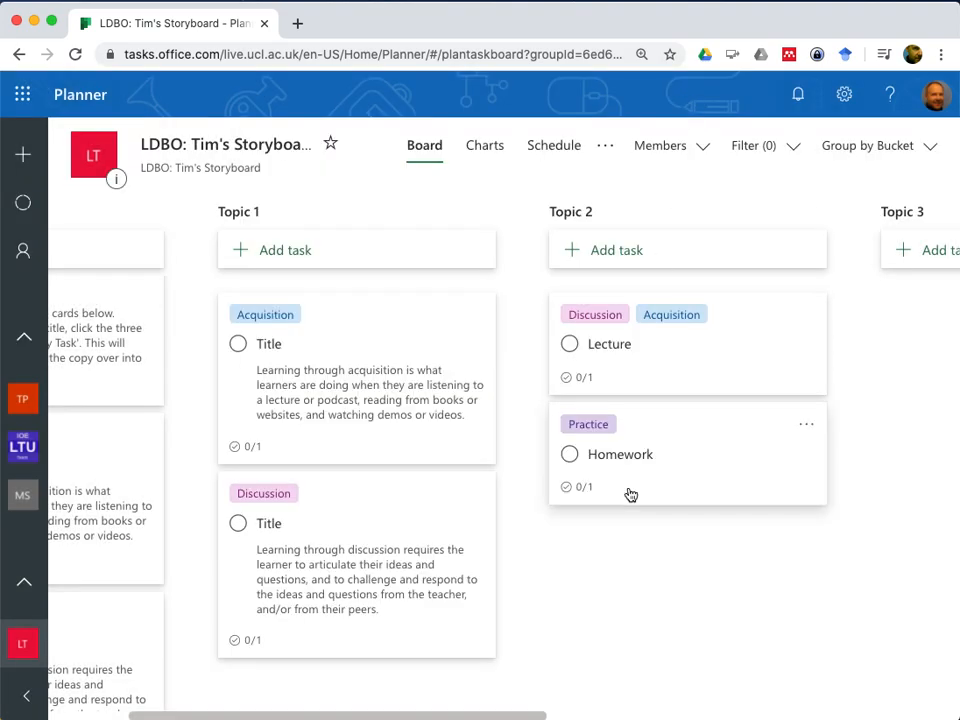
# Add the checklist item "Discuss the video in a forum" to the Lecture task in Topic 2 and close the task
pyautogui.click(745, 336)
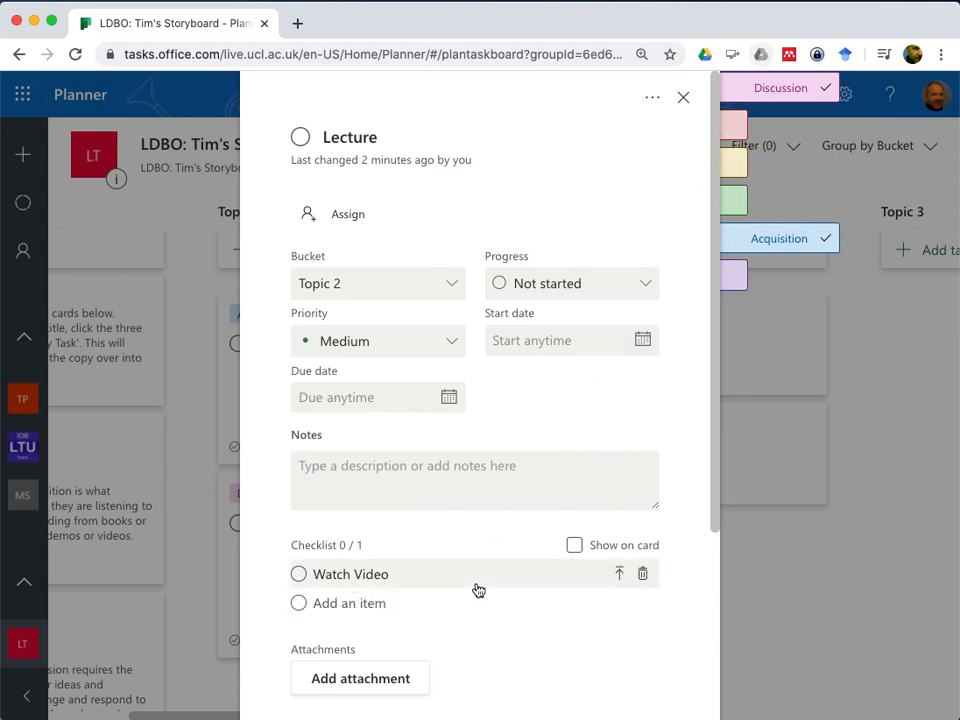
pyautogui.click(336, 608)
pyautogui.write('Discuss the video in a')
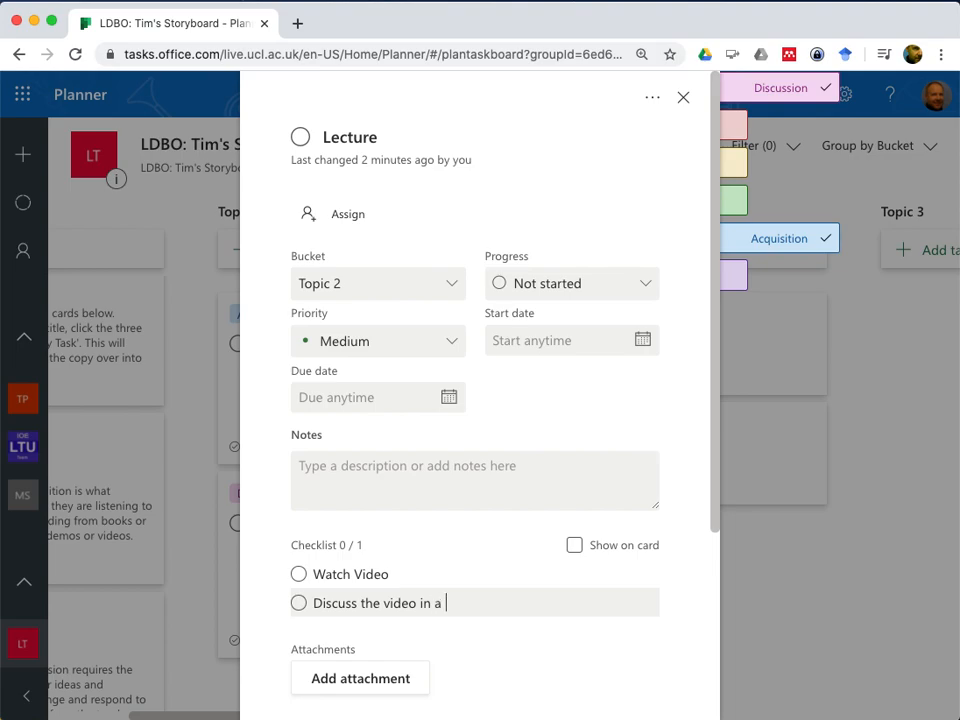
pyautogui.write(' forum')
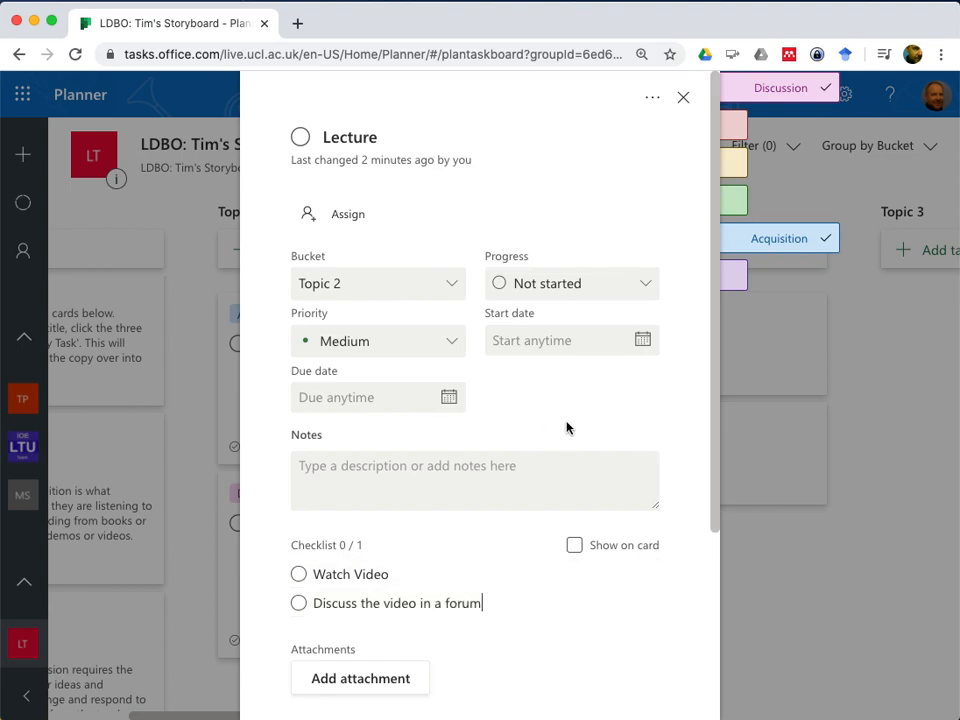
pyautogui.press('Return')
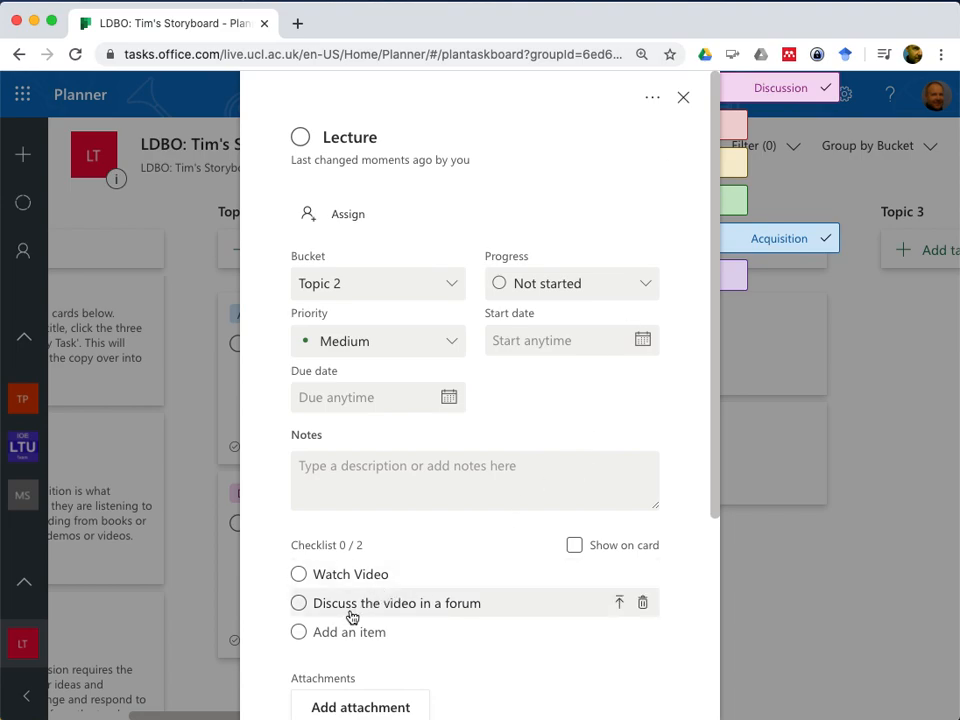
pyautogui.click(684, 100)
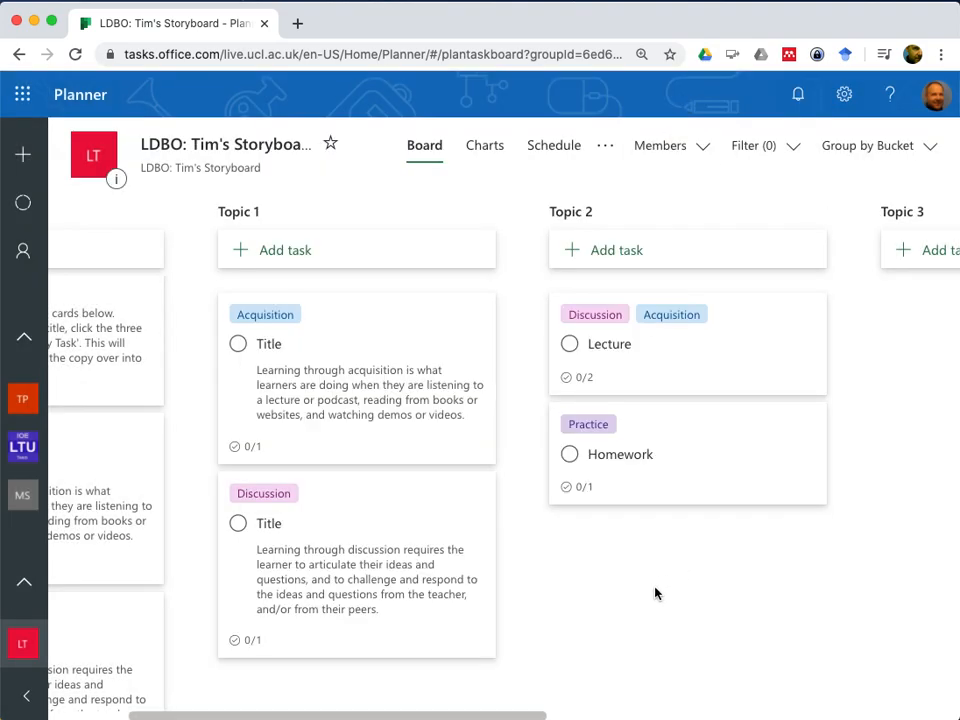
# Add a task named Essay to the Topic 2 bucket and open its details
pyautogui.hscroll(-3, 655, 594)
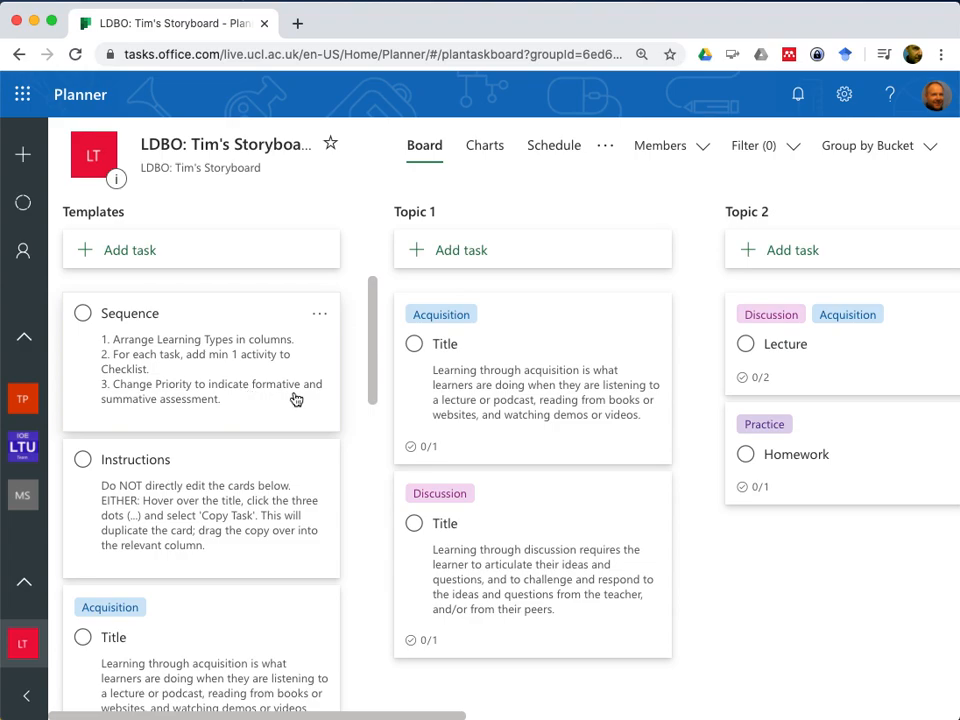
pyautogui.hscroll(3, 790, 613)
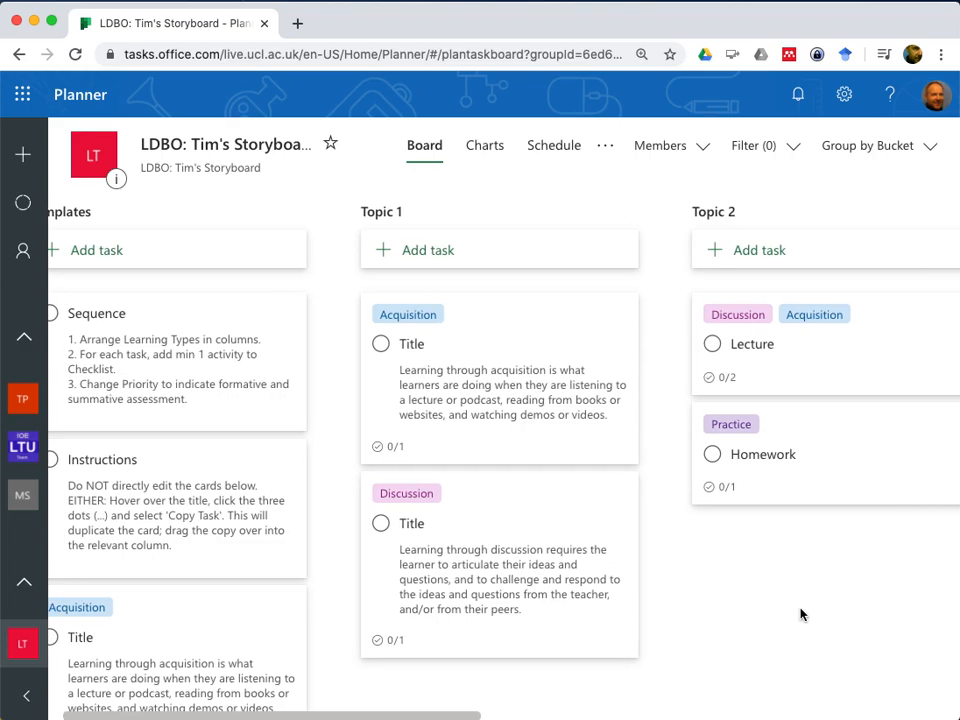
pyautogui.hscroll(2, 800, 614)
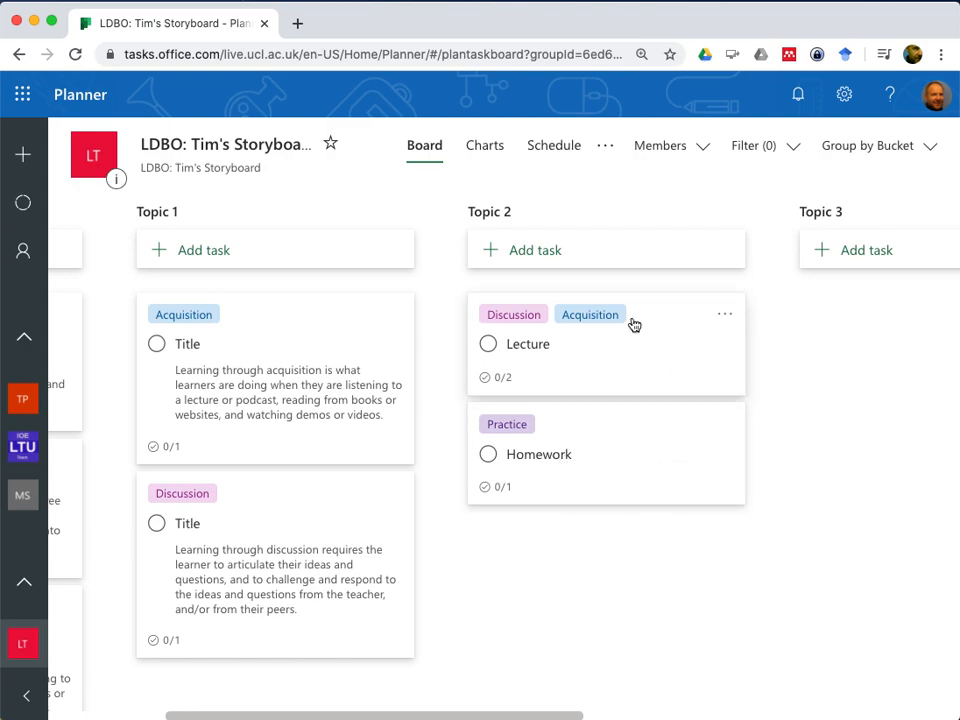
pyautogui.click(550, 257)
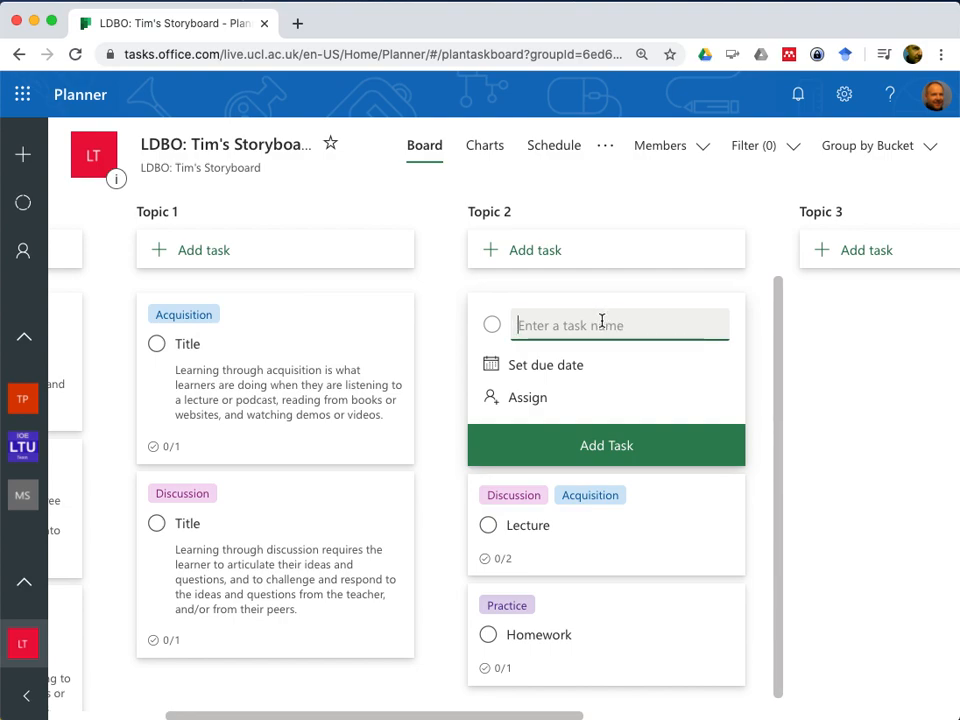
pyautogui.write('Es')
pyautogui.click(601, 458)
pyautogui.click(579, 500)
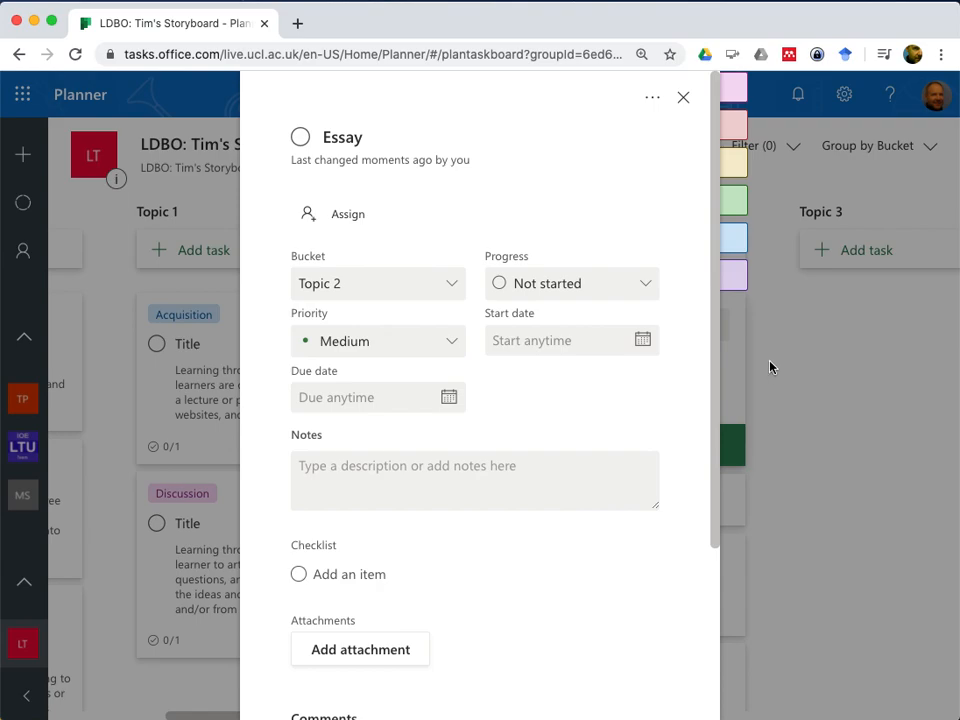
# Label the Essay task as Production and enter the checklist item "Digital Essary (Word file)"
pyautogui.moveTo(829, 190)
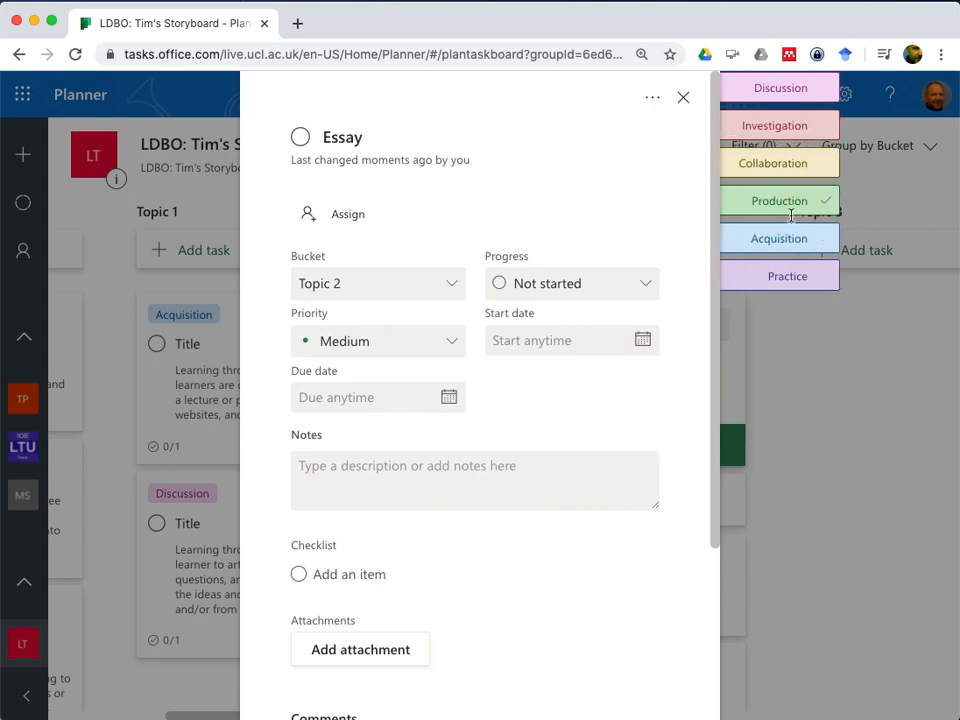
pyautogui.click(826, 201)
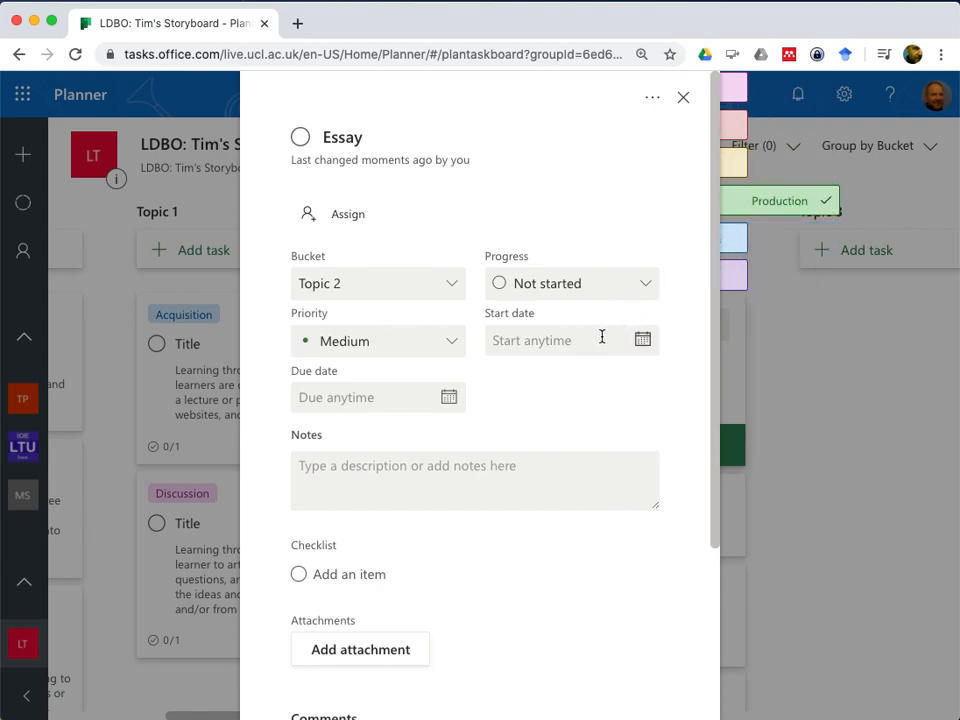
pyautogui.click(369, 578)
pyautogui.write('Digital Essary (Word file')
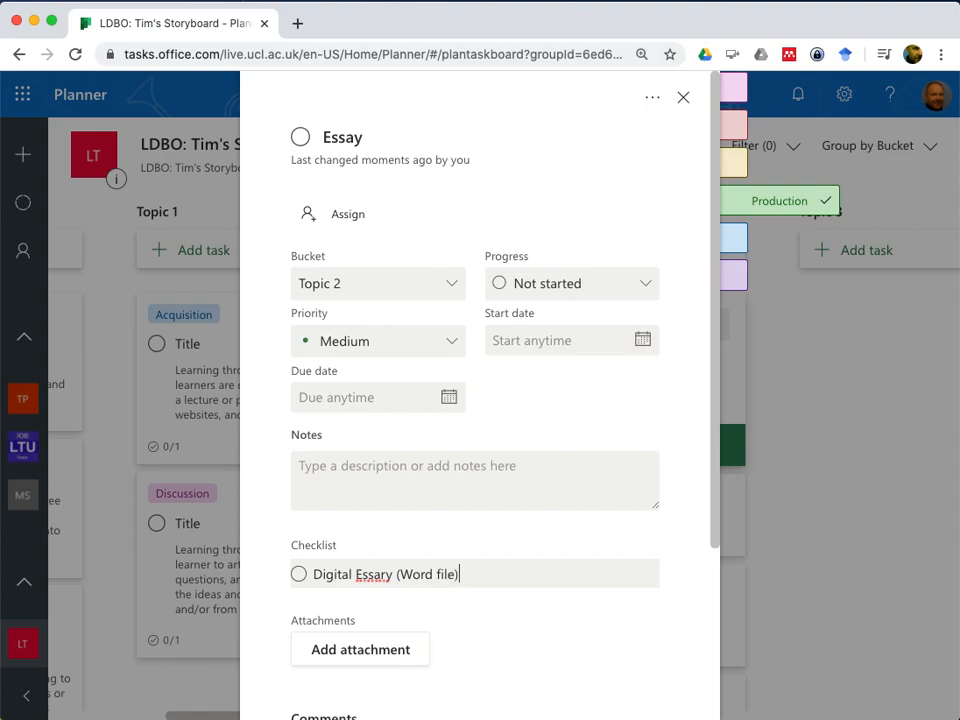
# Close the Essay task's details and move its card below Homework in the Topic 2 bucket
pyautogui.click(684, 97)
pyautogui.scroll(-3, 653, 528)
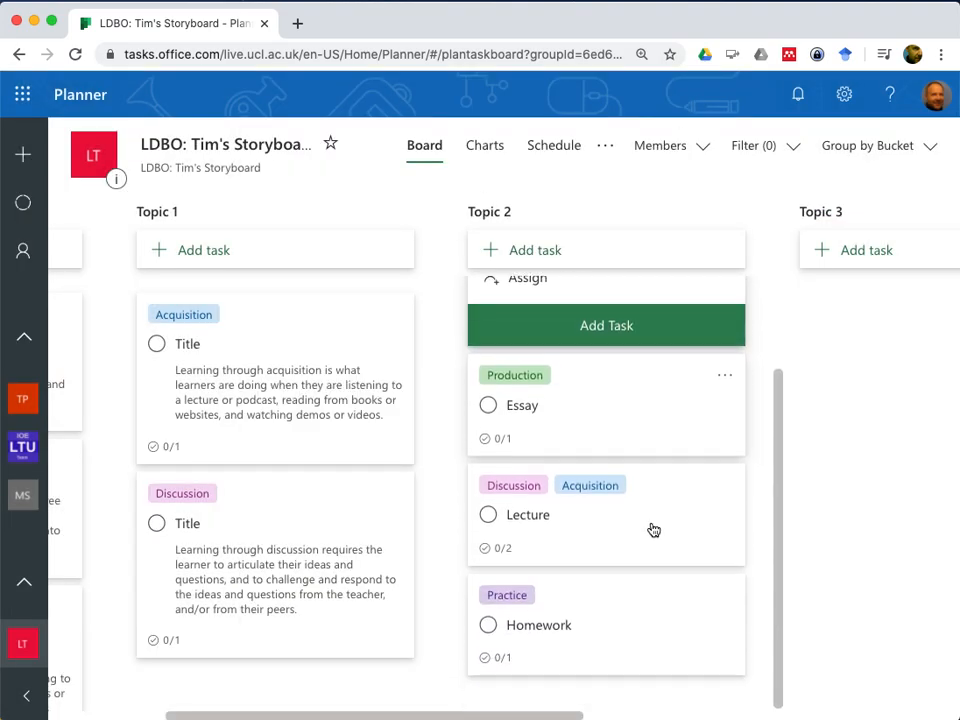
pyautogui.moveTo(619, 375); pyautogui.dragTo(640, 655)
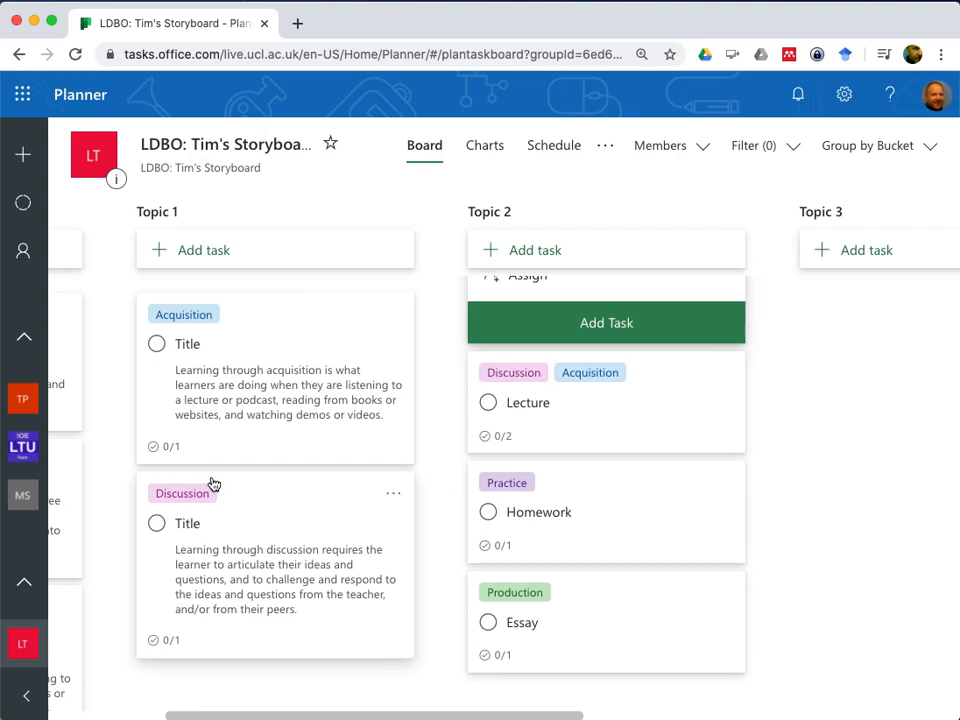
# Set the priority of the Discussion task in Topic 1 to Important and close the task
pyautogui.click(250, 498)
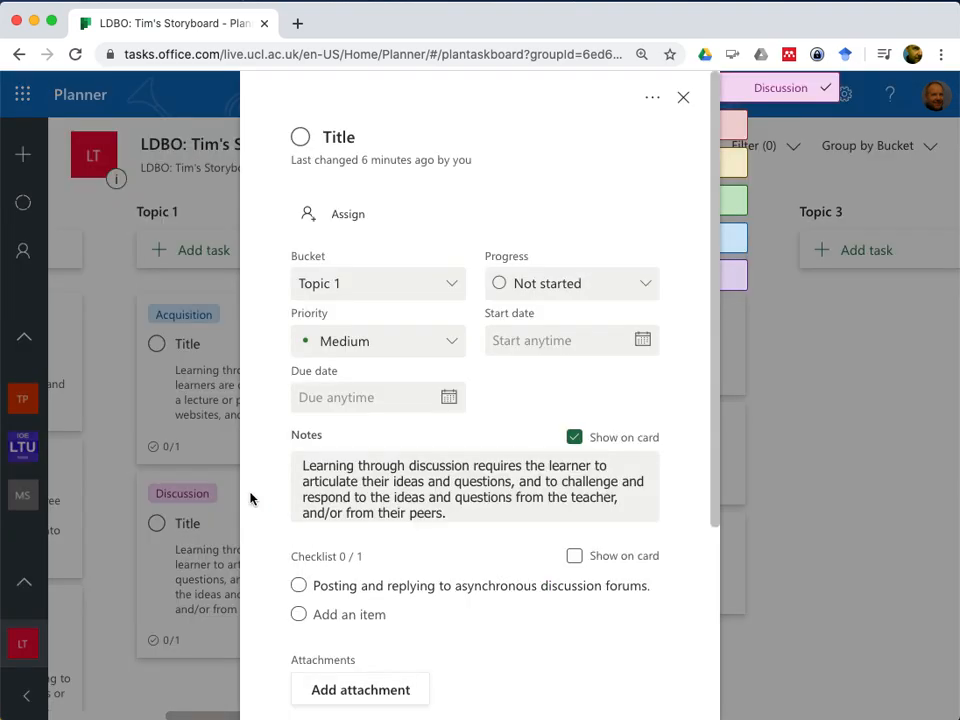
pyautogui.click(450, 347)
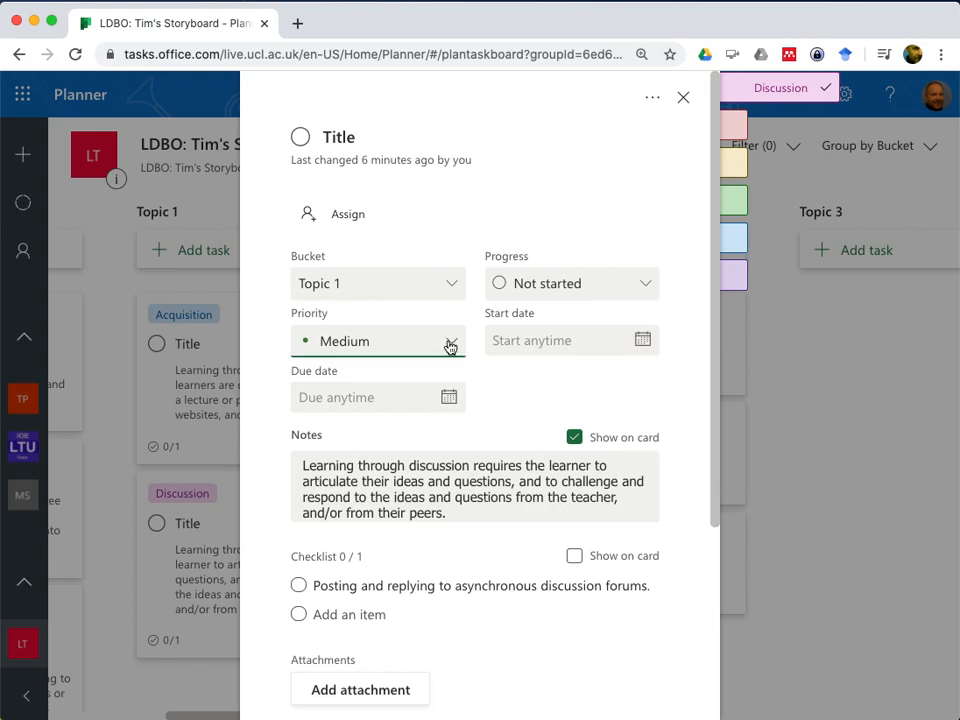
pyautogui.click(377, 418)
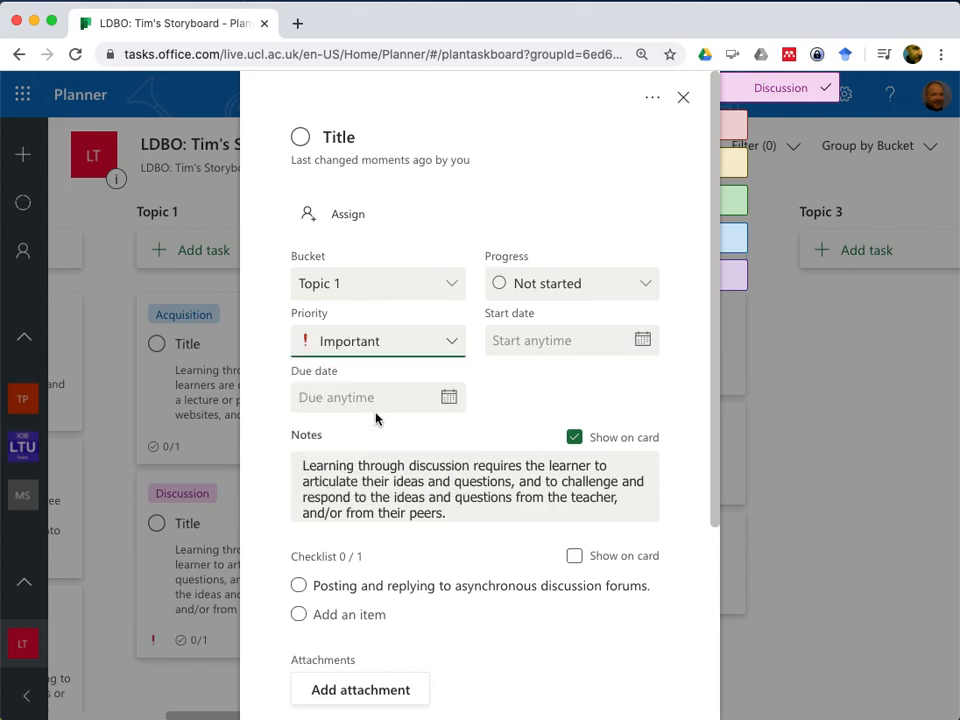
pyautogui.click(454, 345)
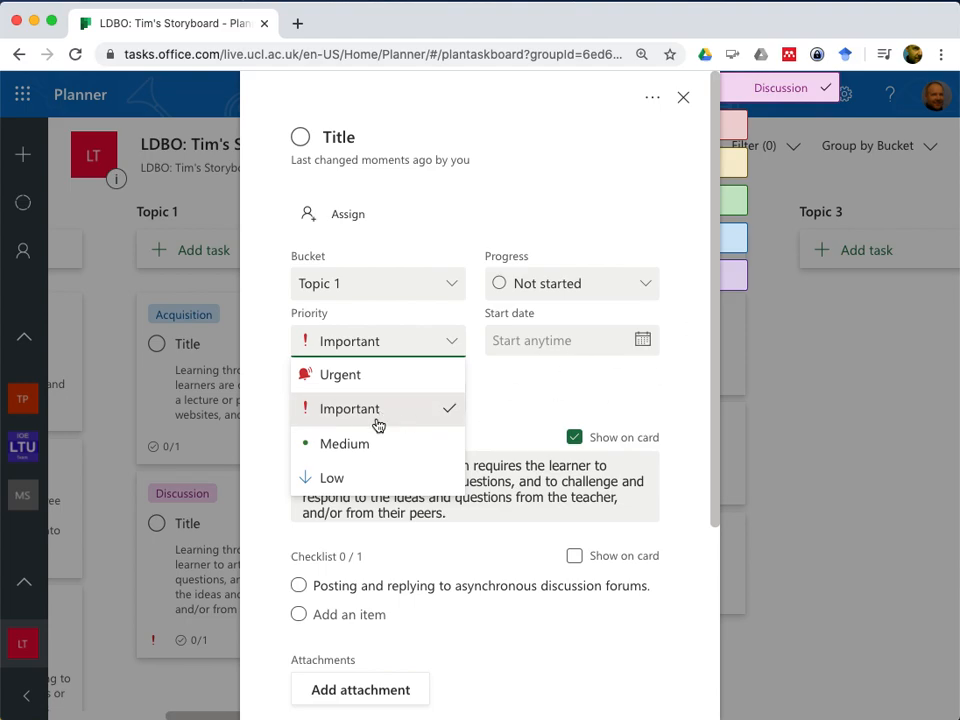
pyautogui.click(683, 97)
pyautogui.click(683, 97)
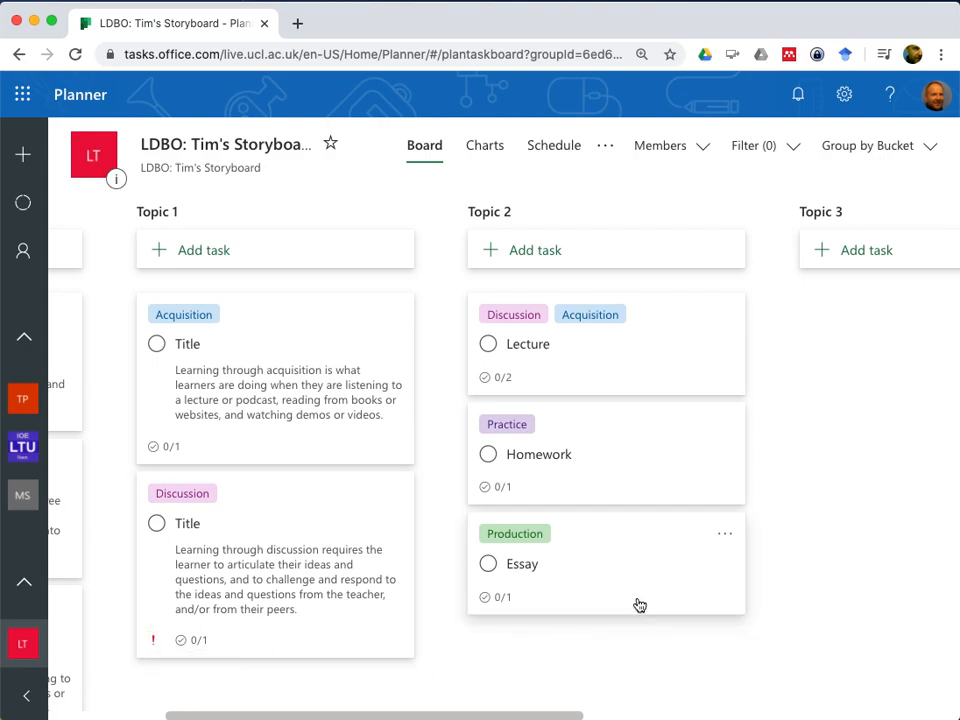
# Set the priority of the Essay task in Topic 2 to Urgent and close the task
pyautogui.click(614, 532)
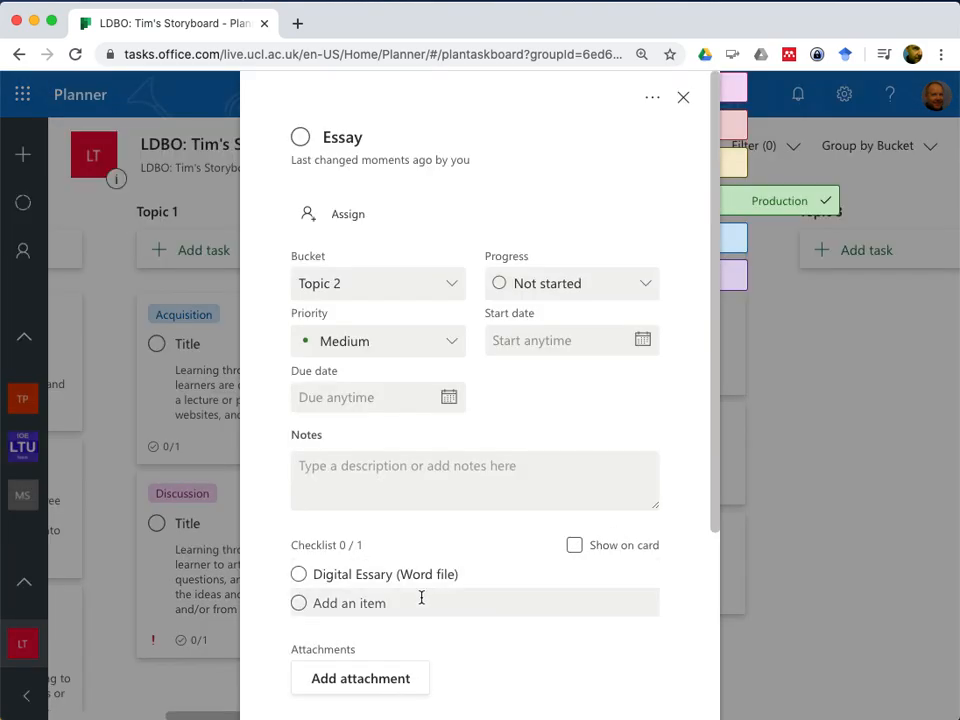
pyautogui.click(460, 346)
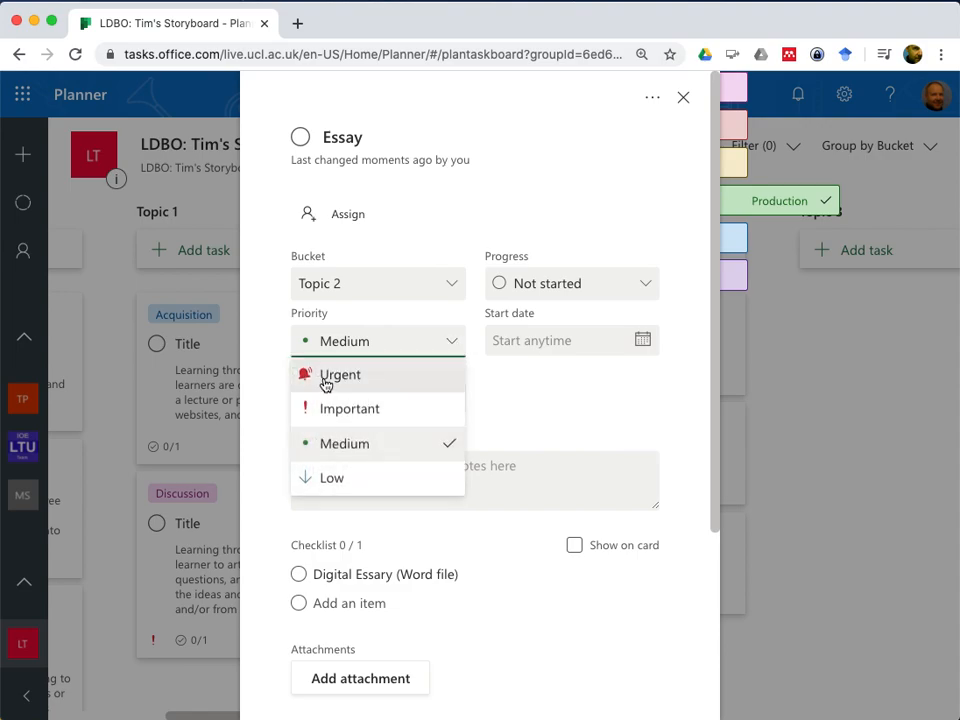
pyautogui.click(326, 378)
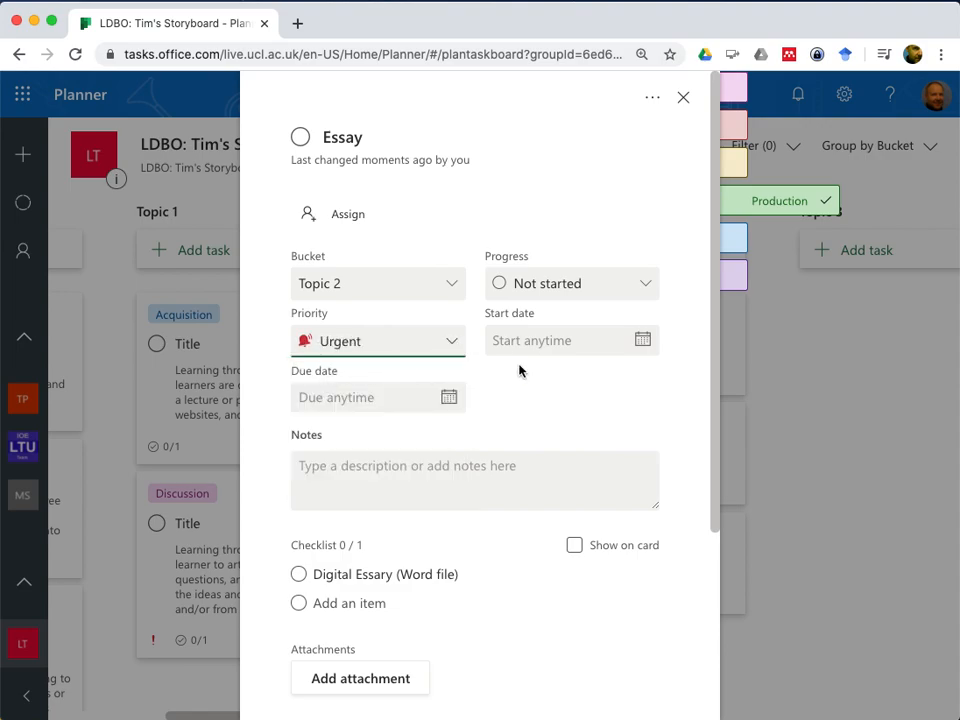
pyautogui.click(684, 99)
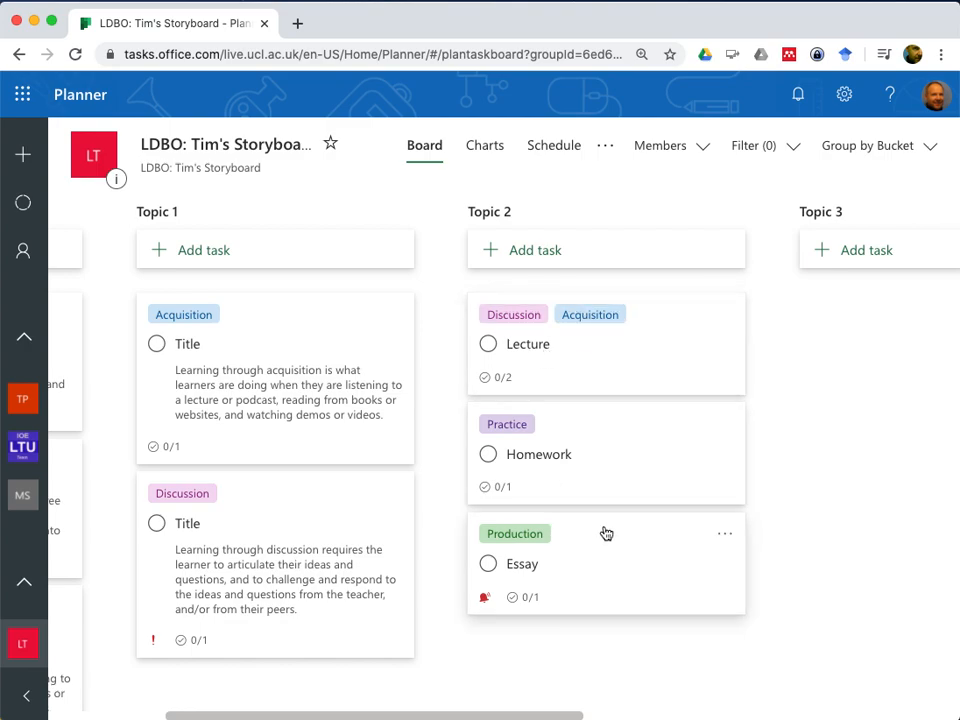
# Show the Essay task's checklist on its card and close the task
pyautogui.click(603, 557)
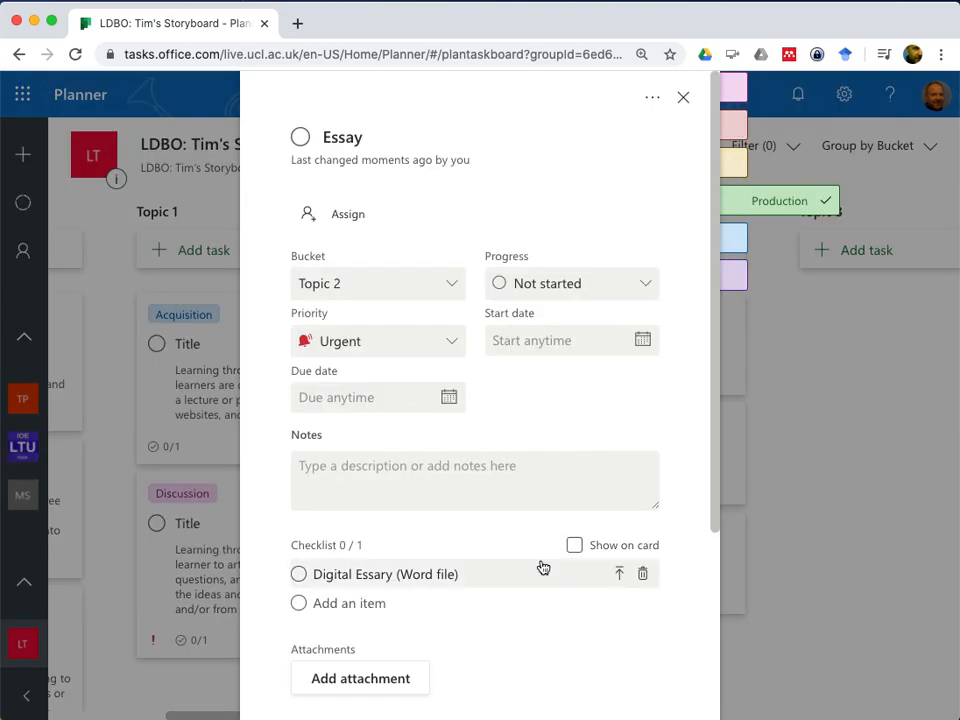
pyautogui.scroll(-2, 542, 568)
pyautogui.click(574, 477)
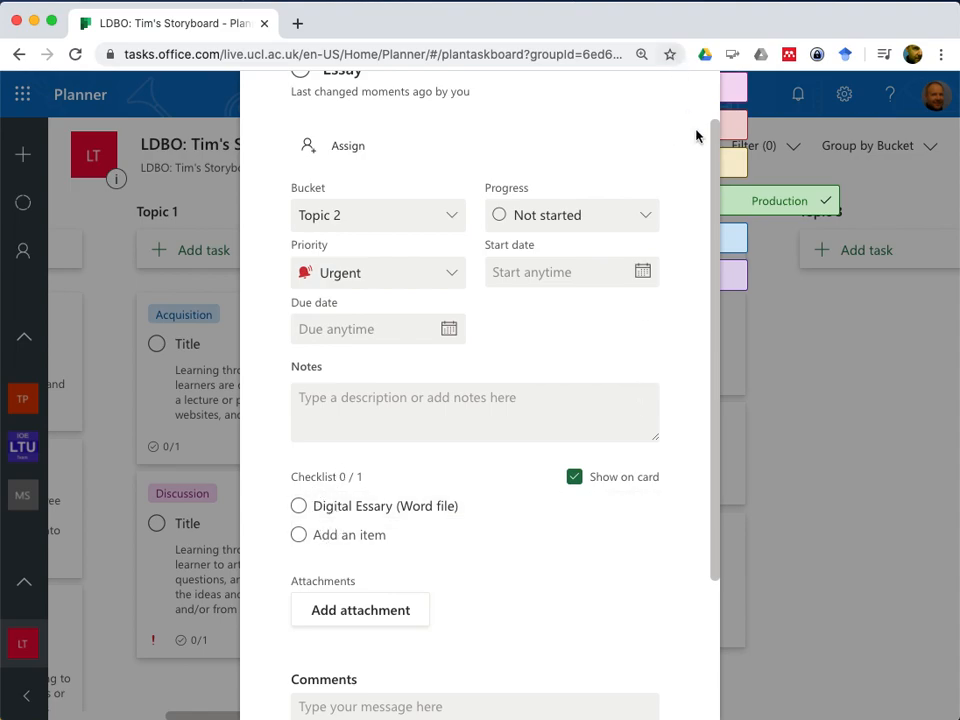
pyautogui.scroll(2, 545, 190)
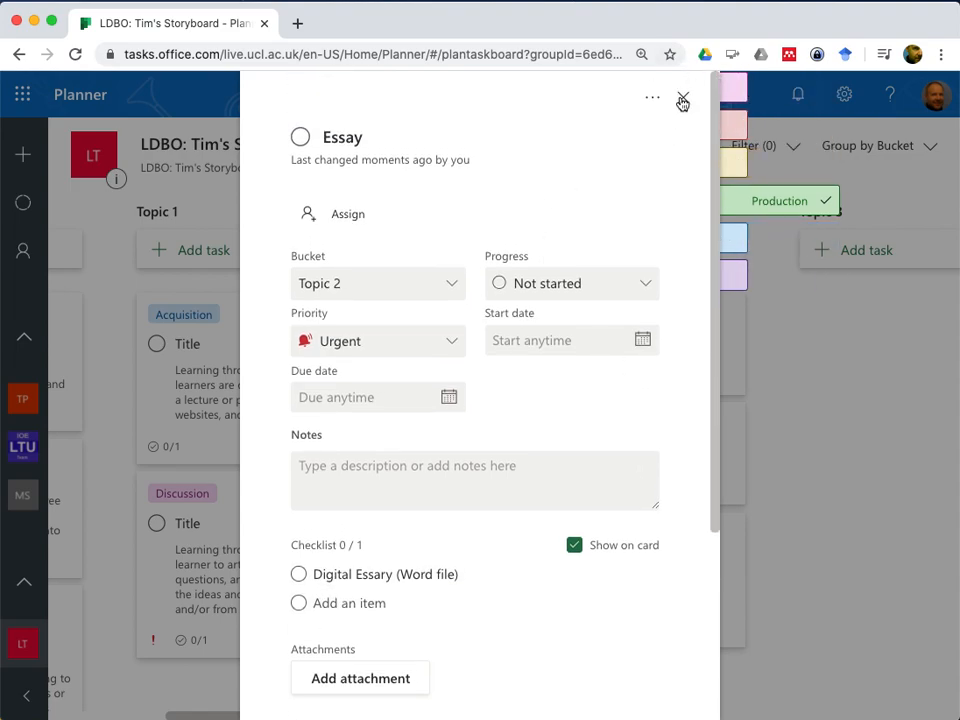
pyautogui.click(681, 98)
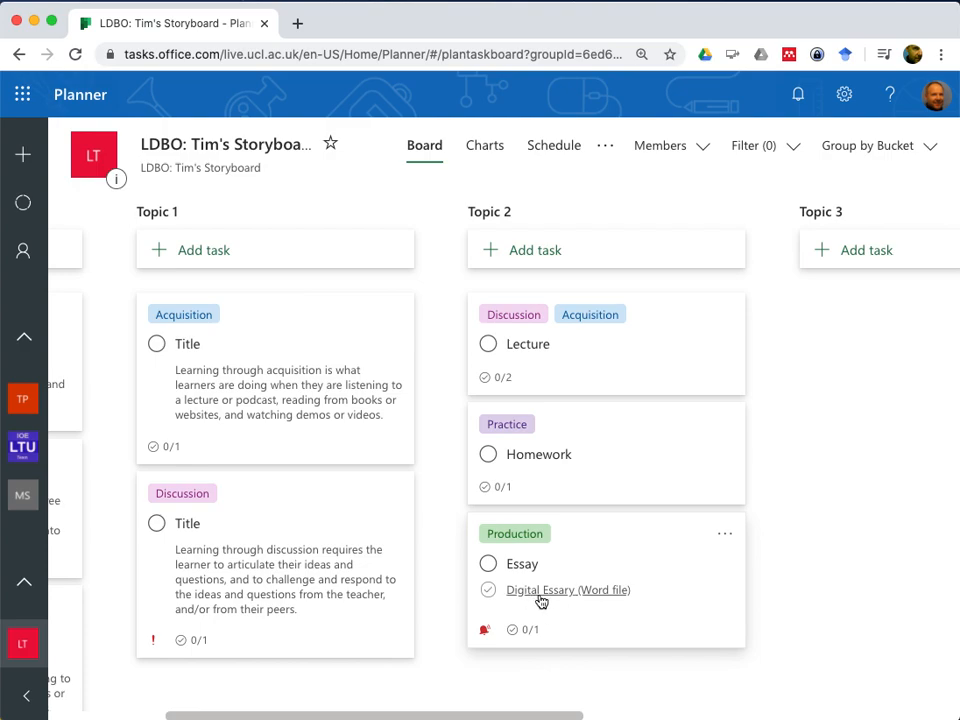
# Show the checklists of the Homework and Lecture tasks in Topic 2 on their cards
pyautogui.click(630, 437)
pyautogui.click(575, 546)
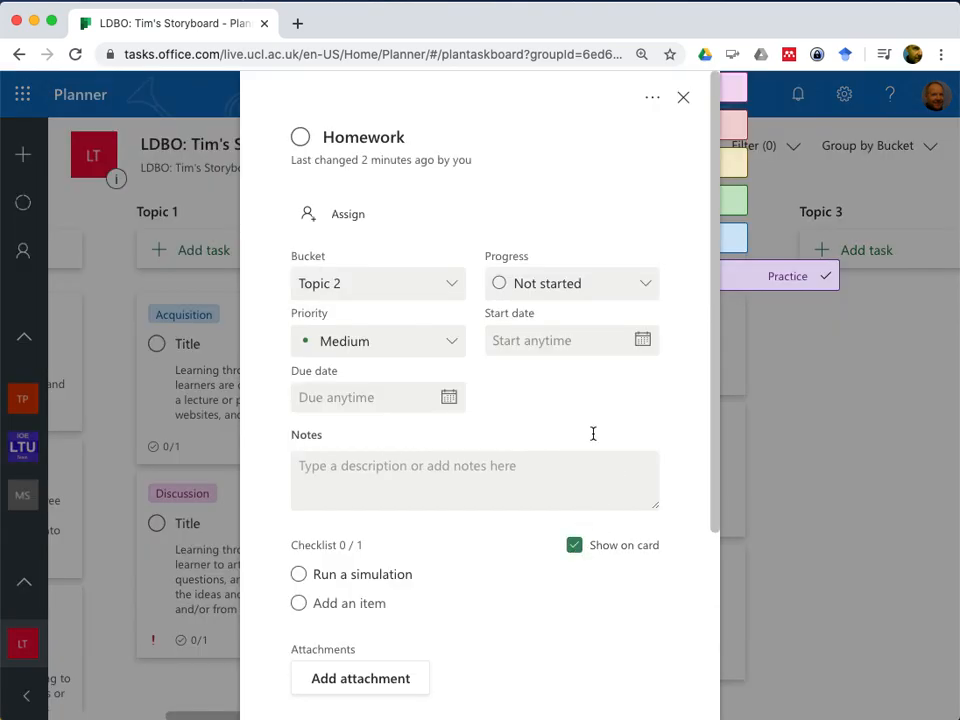
pyautogui.click(684, 98)
pyautogui.click(648, 372)
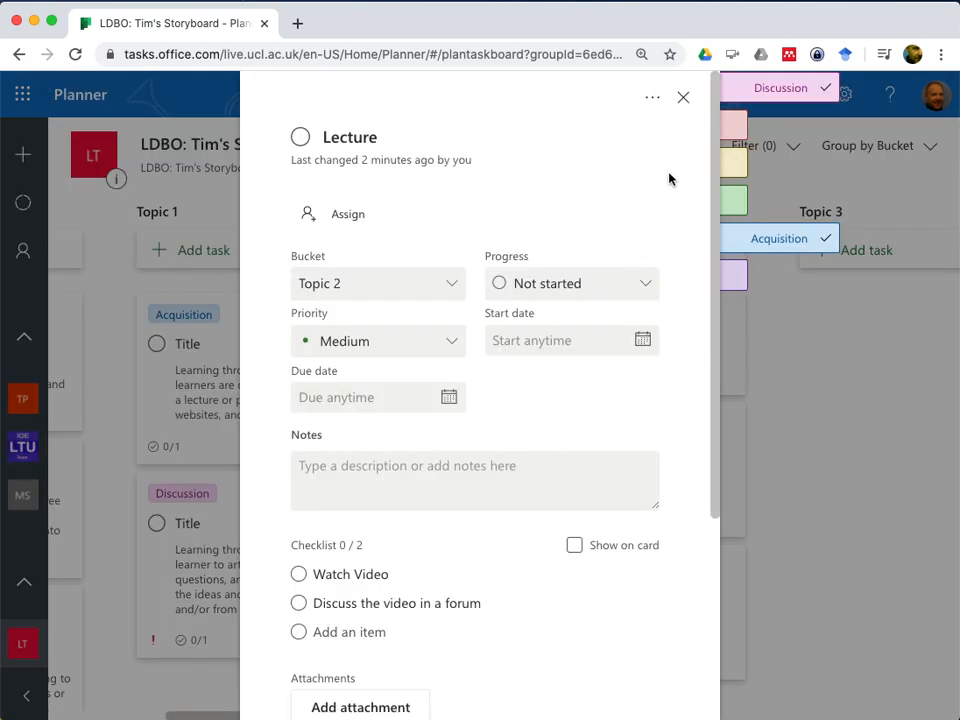
pyautogui.click(575, 546)
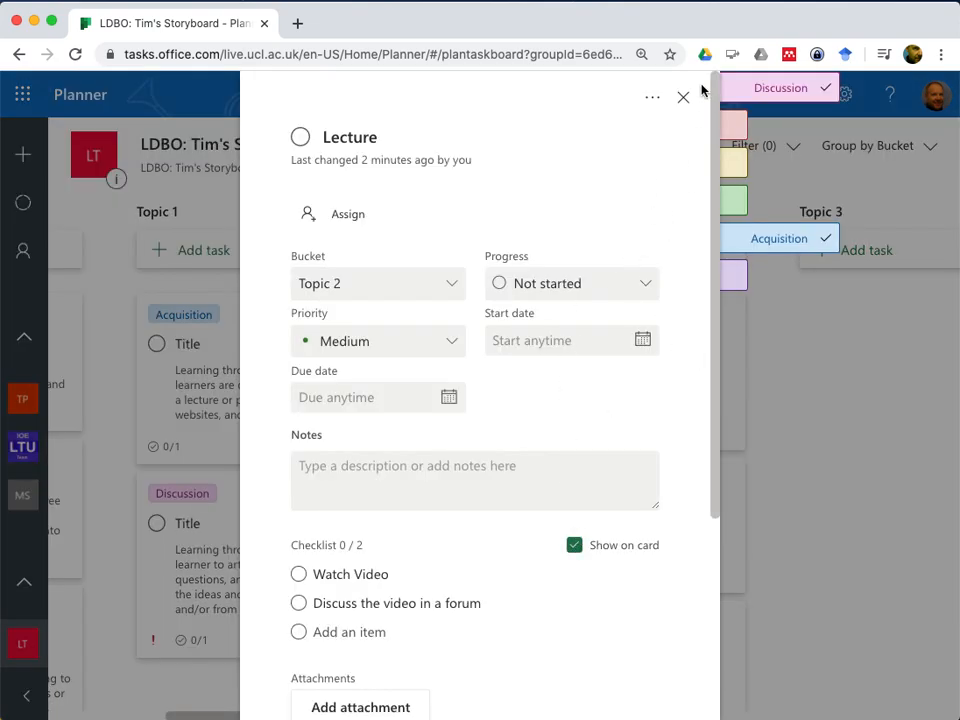
pyautogui.click(683, 97)
# Show the checklist instead of the notes on the card of the Discussion task in Topic 1
pyautogui.click(317, 495)
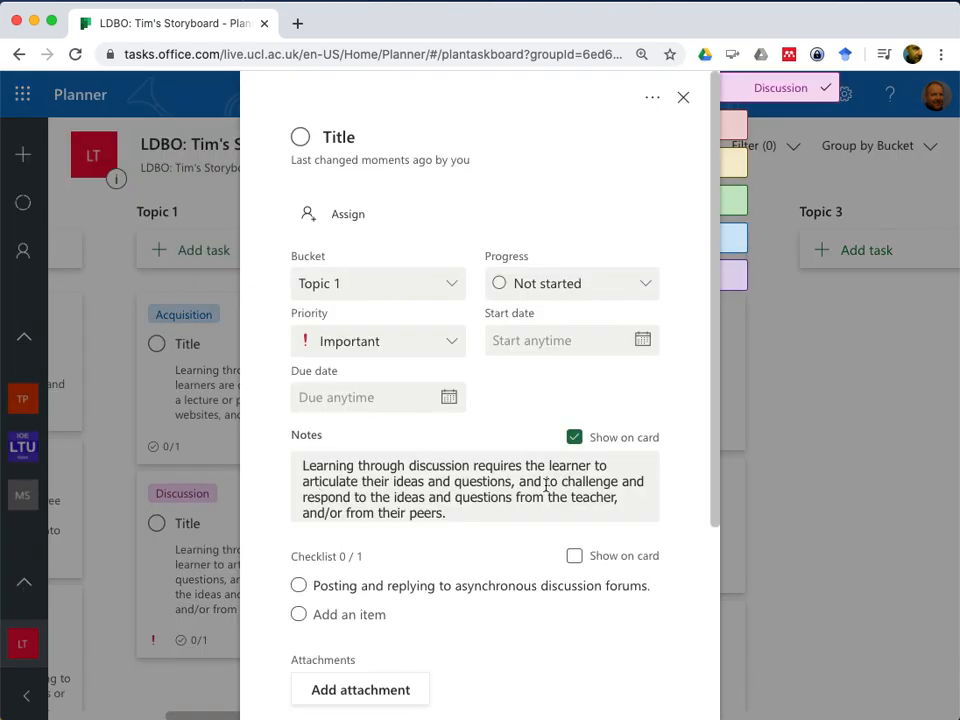
pyautogui.click(576, 563)
pyautogui.click(626, 442)
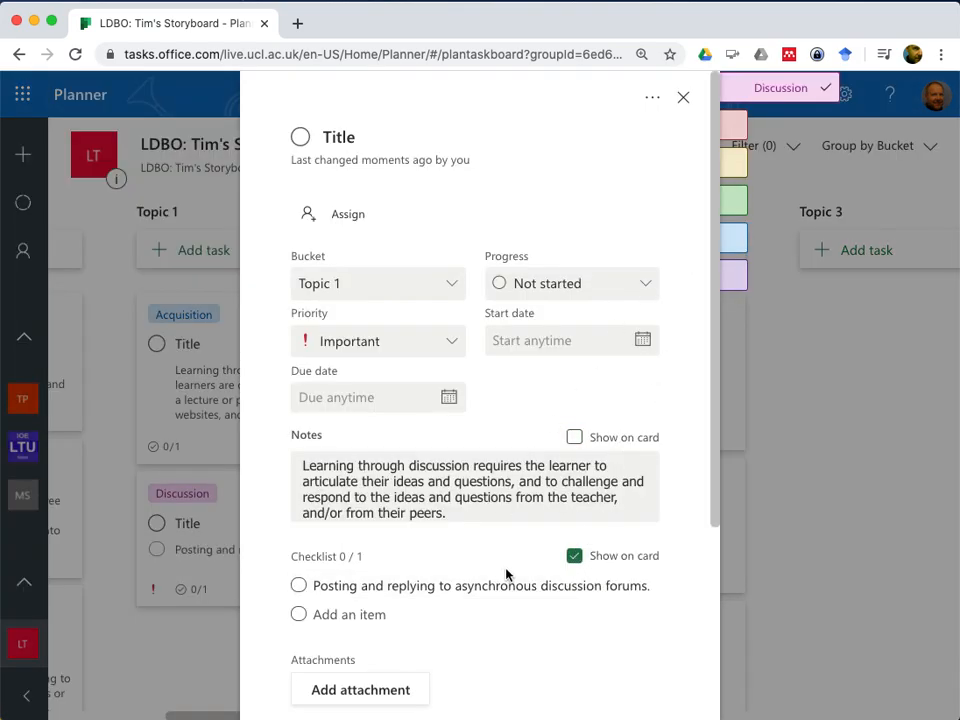
pyautogui.click(683, 97)
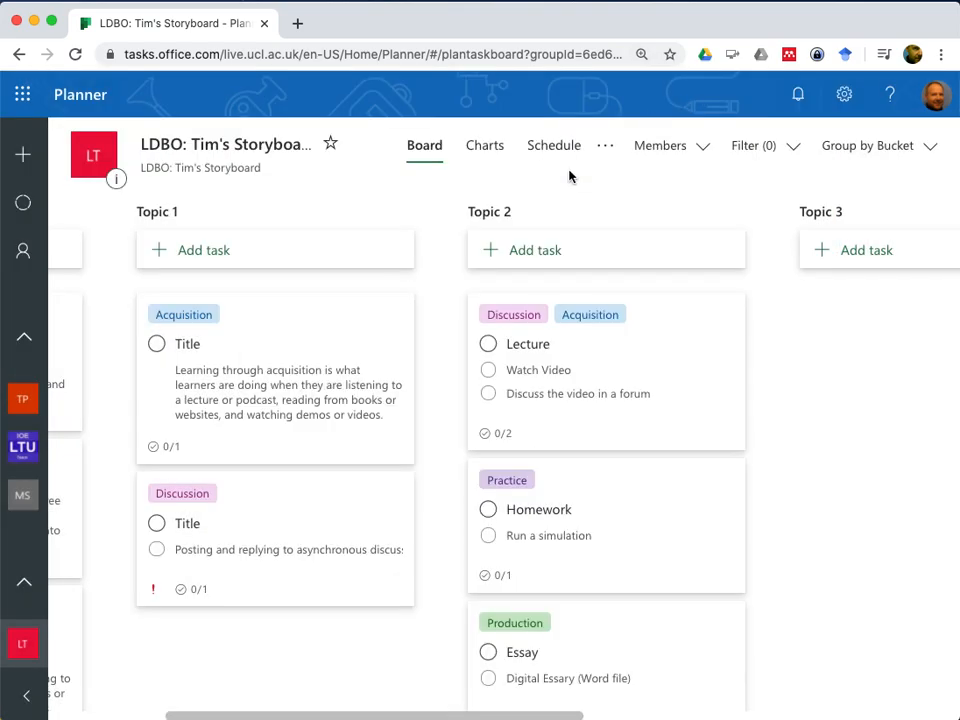
# Show the checklist instead of the notes on the card of the Acquisition task in Topic 1
pyautogui.click(264, 333)
pyautogui.click(574, 545)
pyautogui.click(574, 437)
pyautogui.click(684, 98)
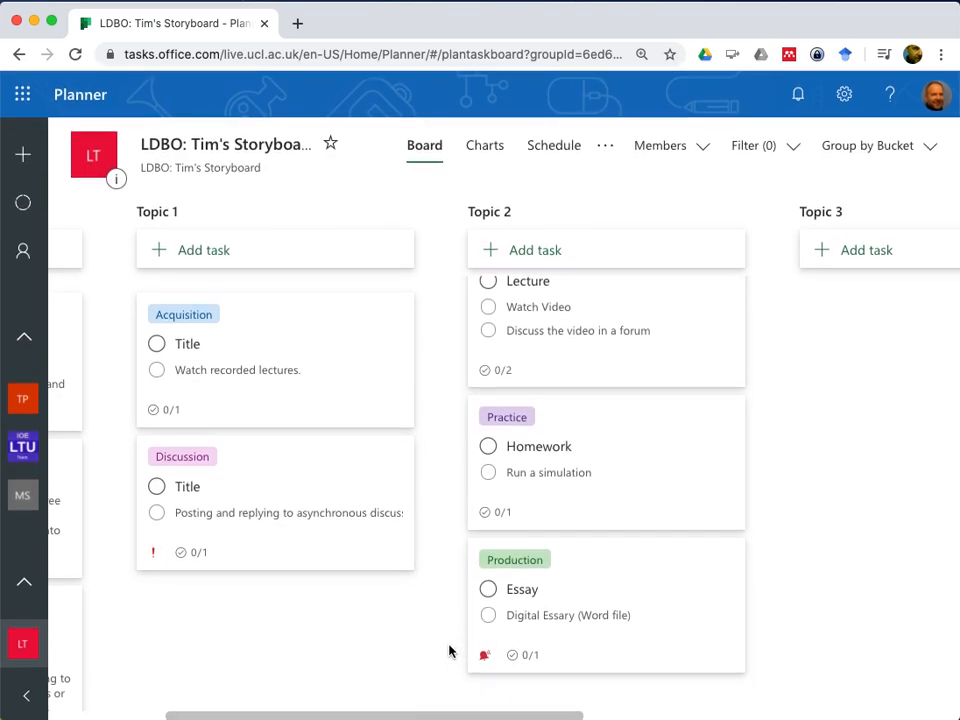
pyautogui.scroll(1, 600, 523)
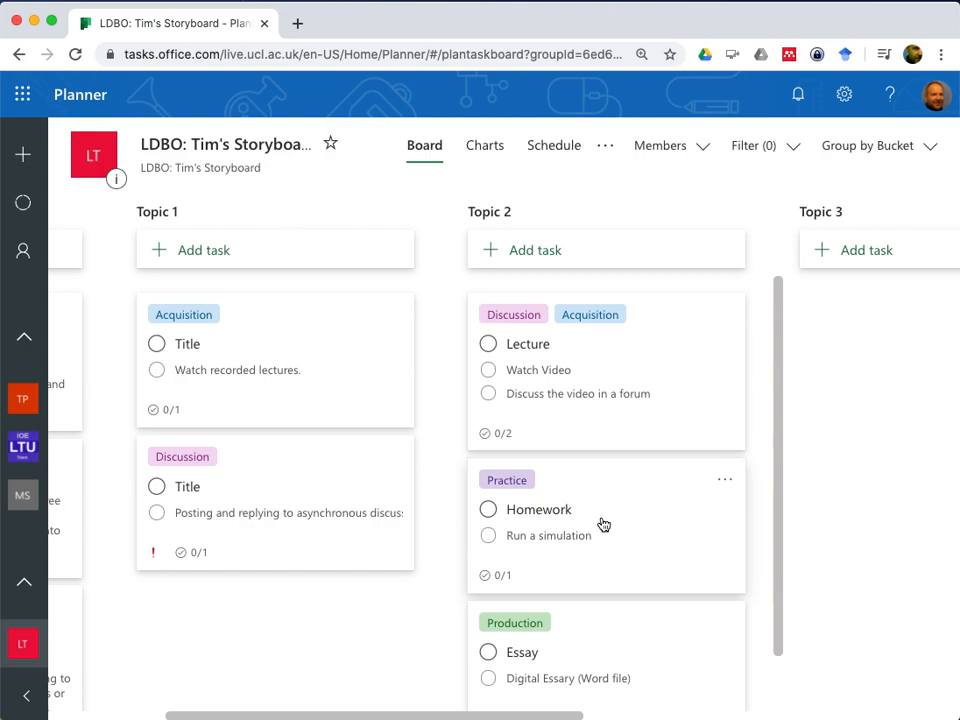
pyautogui.click(604, 147)
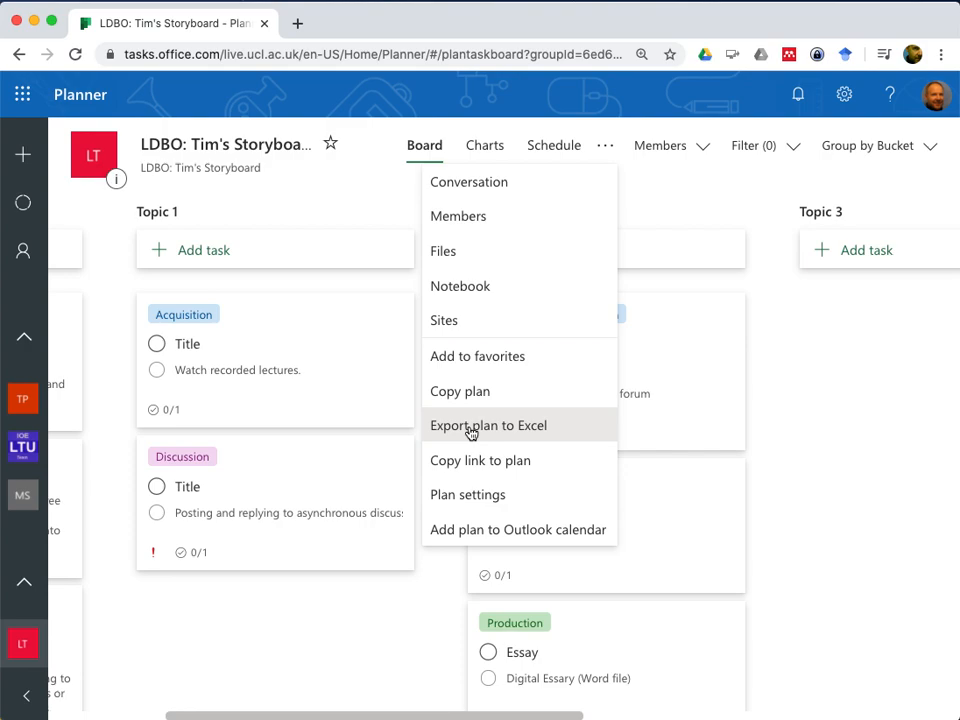
pyautogui.click(343, 626)
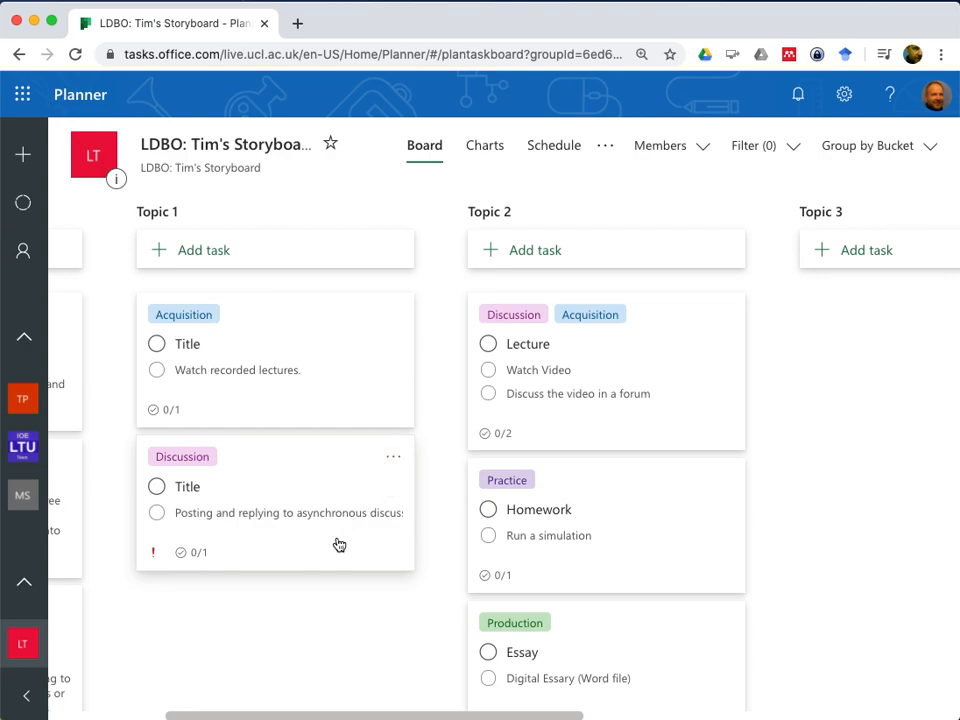
# Move the Homework and Essay tasks from the Topic 2 bucket to the Topic 3 bucket
pyautogui.hscroll(-5, 339, 545)
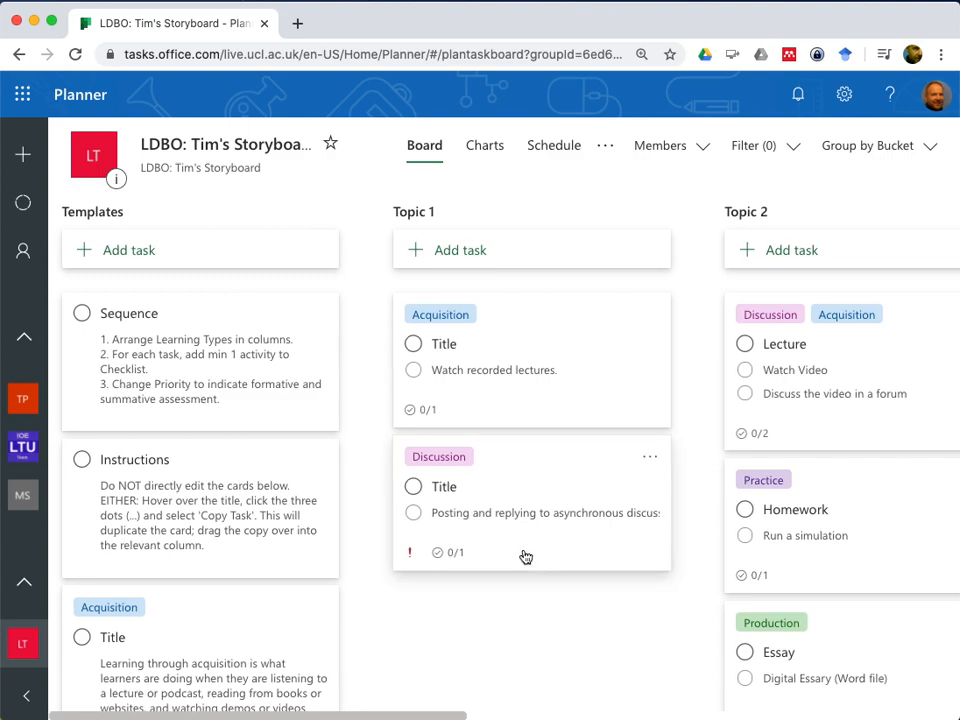
pyautogui.hscroll(5, 525, 557)
pyautogui.hscroll(3, 748, 422)
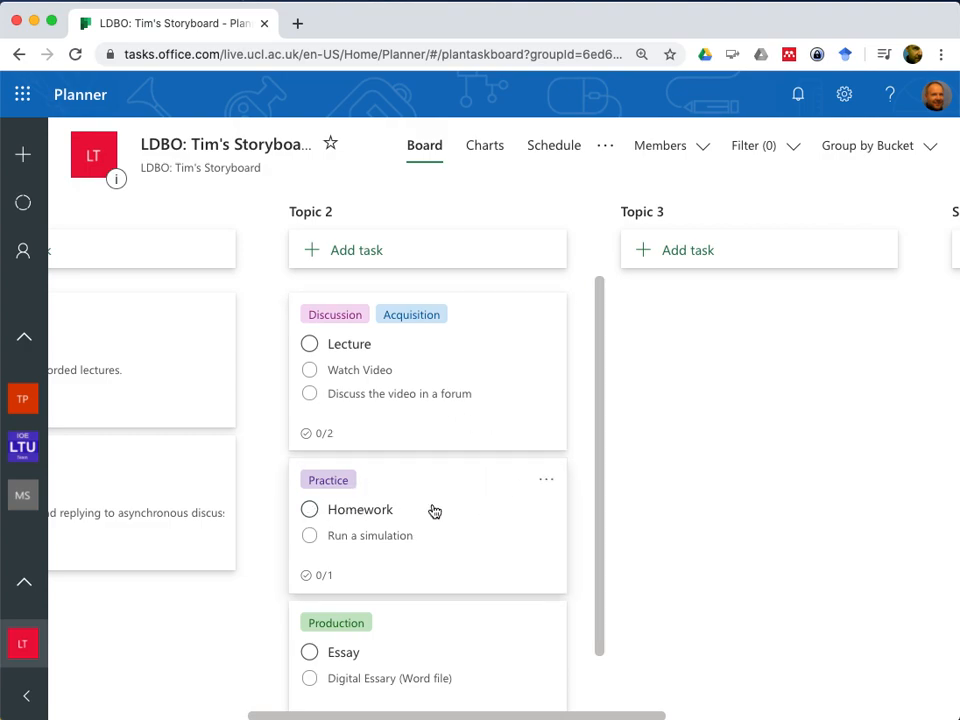
pyautogui.moveTo(415, 491); pyautogui.dragTo(748, 356)
pyautogui.moveTo(391, 496); pyautogui.dragTo(741, 467)
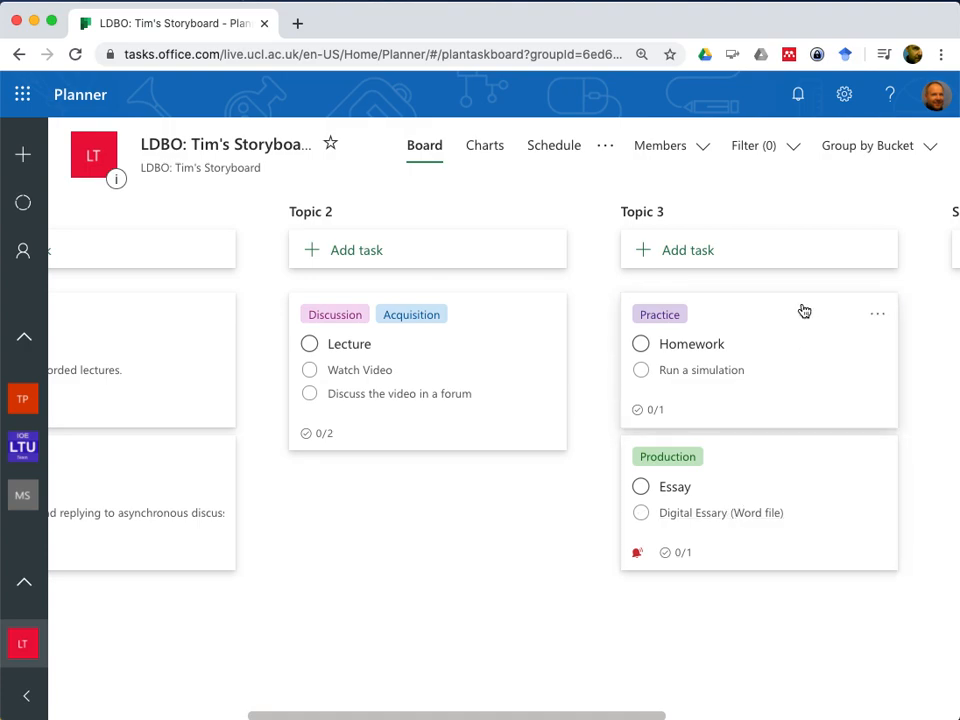
# Move the Homework task back to the Topic 2 bucket and place the Lecture task above it
pyautogui.moveTo(795, 311); pyautogui.dragTo(463, 480)
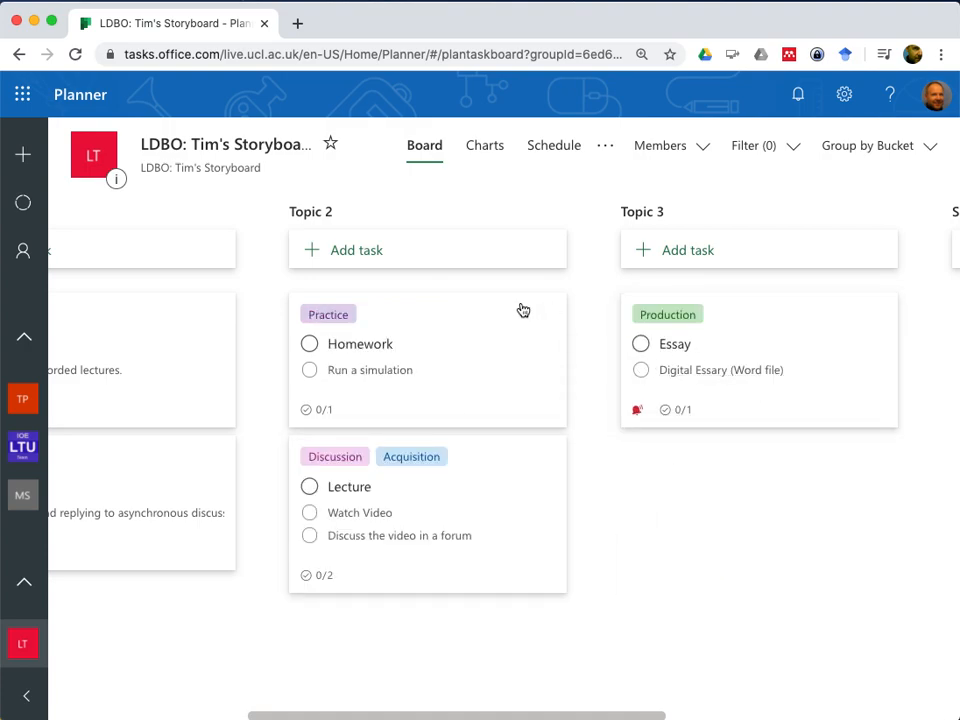
pyautogui.moveTo(474, 459); pyautogui.dragTo(466, 312)
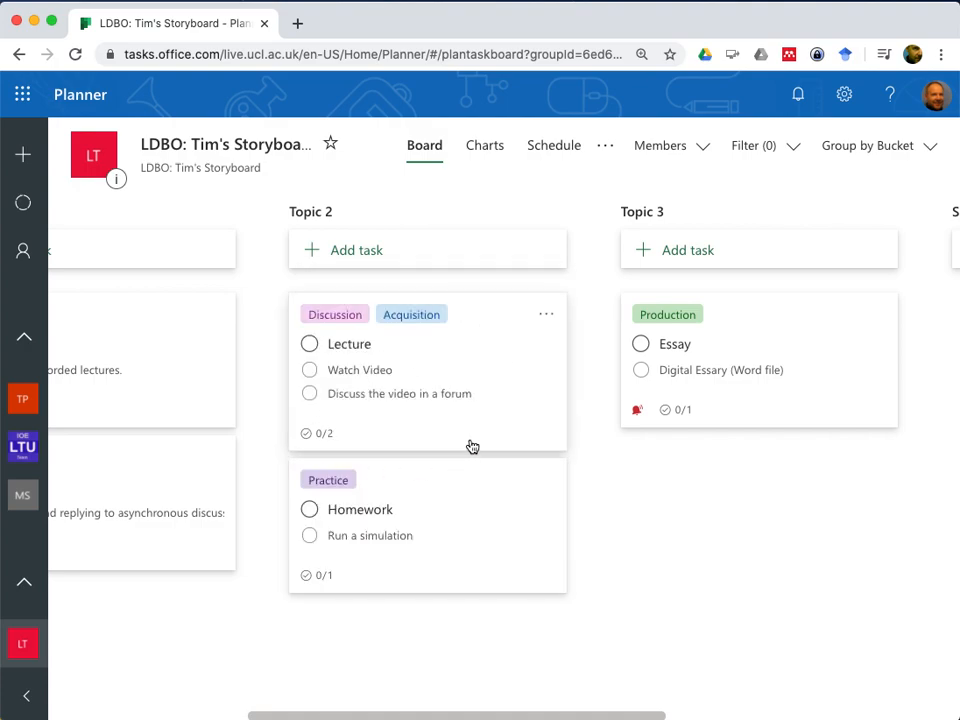
pyautogui.hscroll(5, 783, 328)
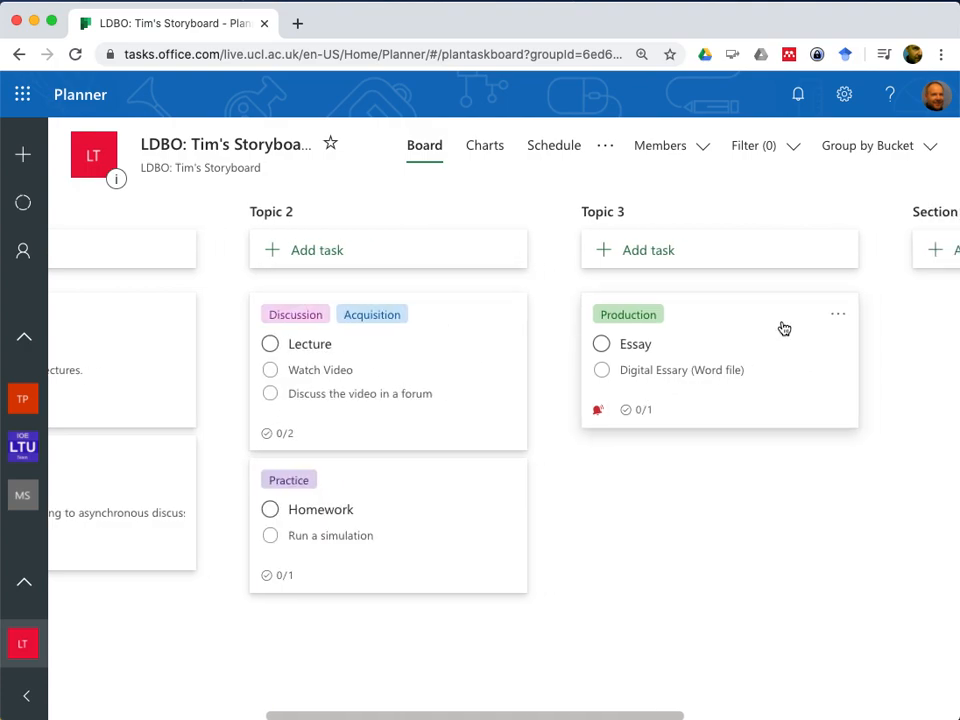
pyautogui.hscroll(-10, 783, 328)
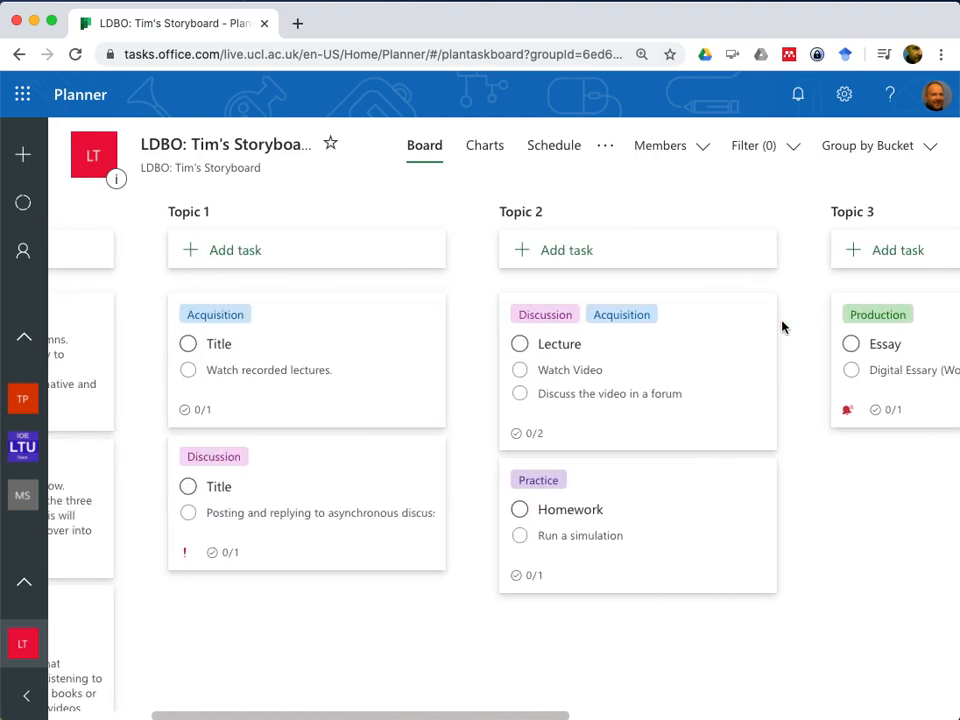
pyautogui.hscroll(1, 783, 328)
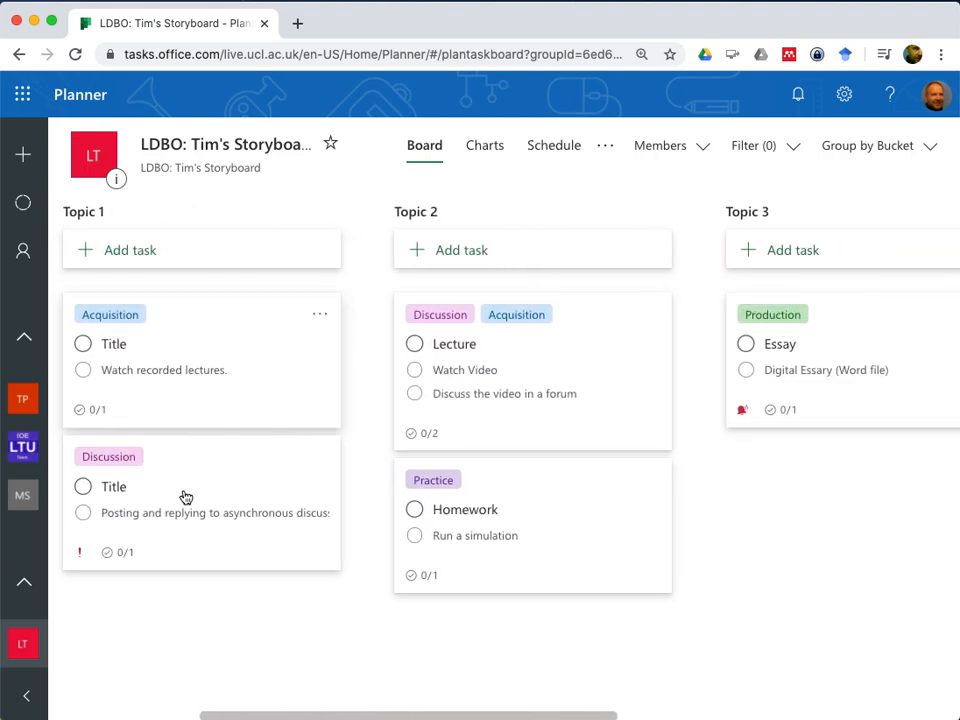